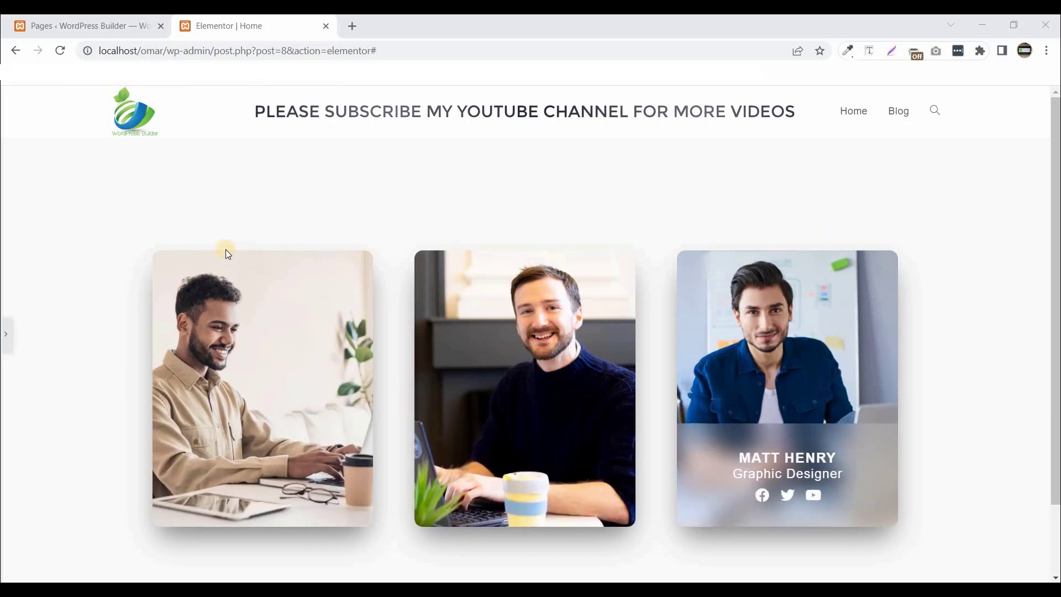
Step: Reopen the Elementor sidebar beside the finished three-photo-card team section
click(9, 338)
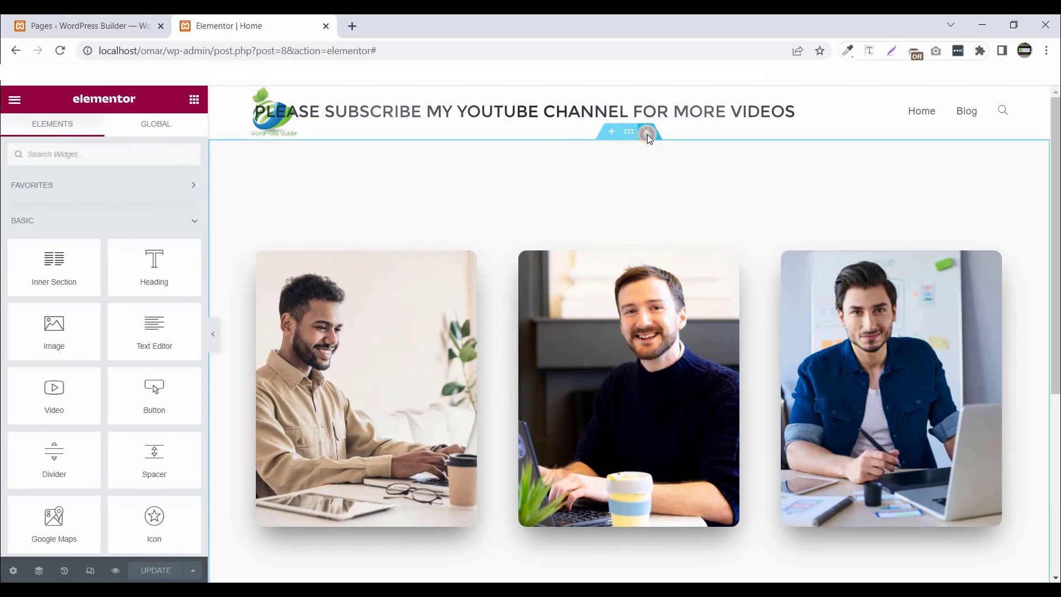
Step: Delete the existing team card section and start adding a new section
click(647, 135)
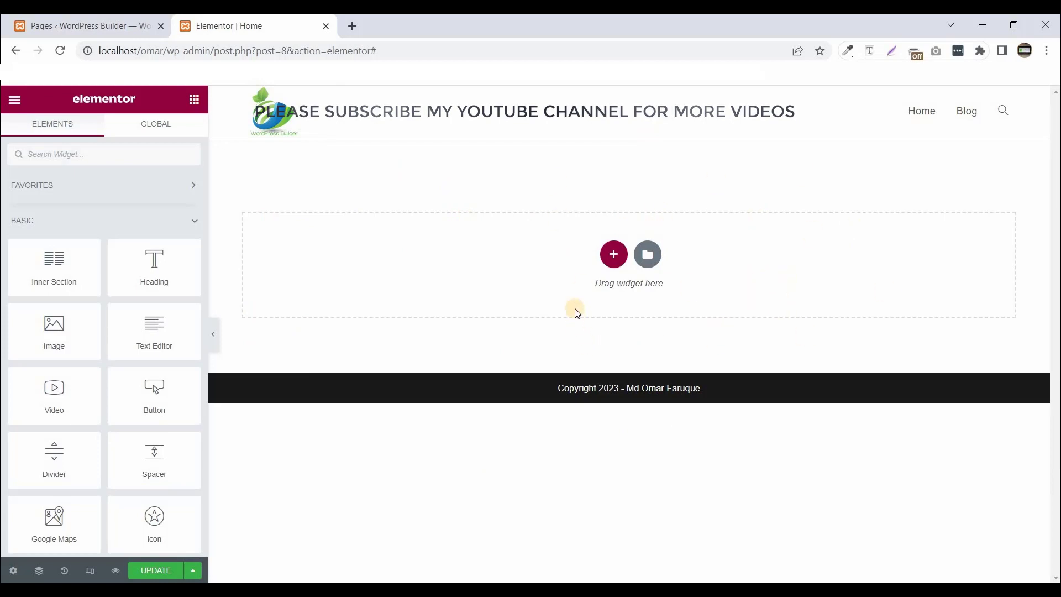
click(611, 257)
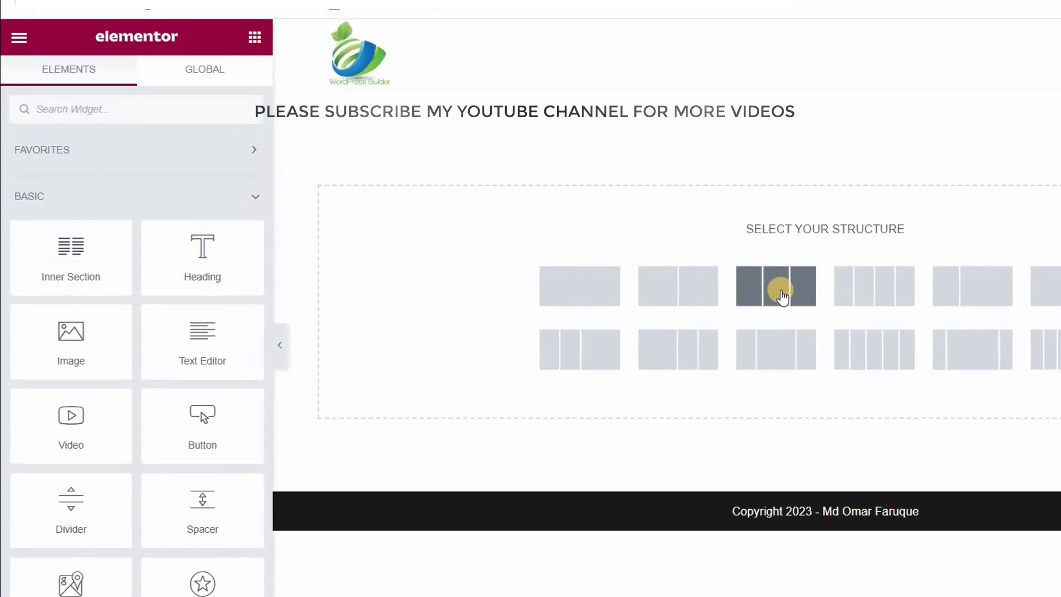
Step: Add a three-column section with a minimum height of 100 VH
click(781, 293)
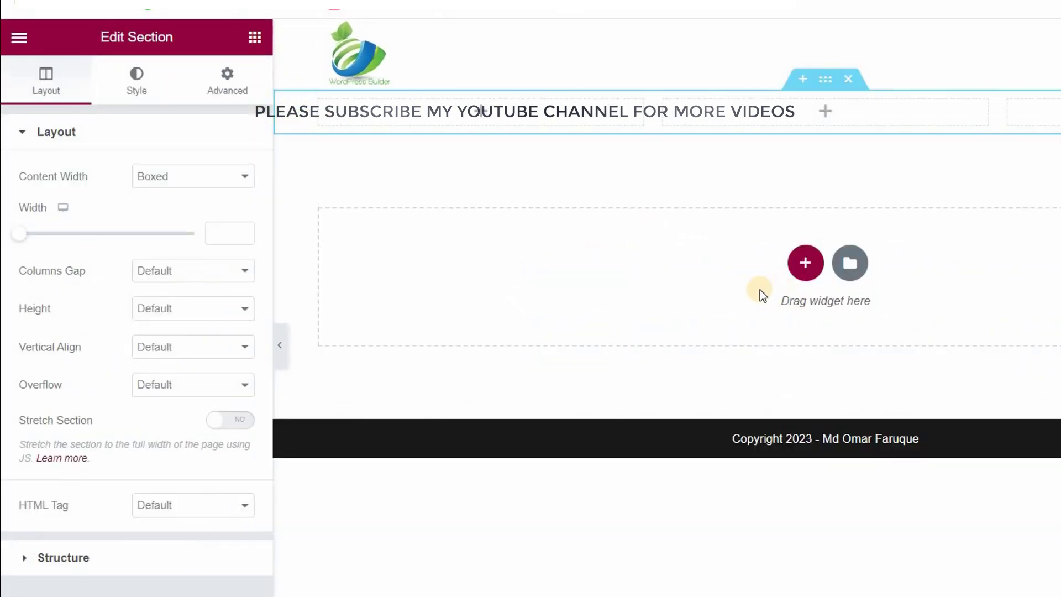
click(192, 309)
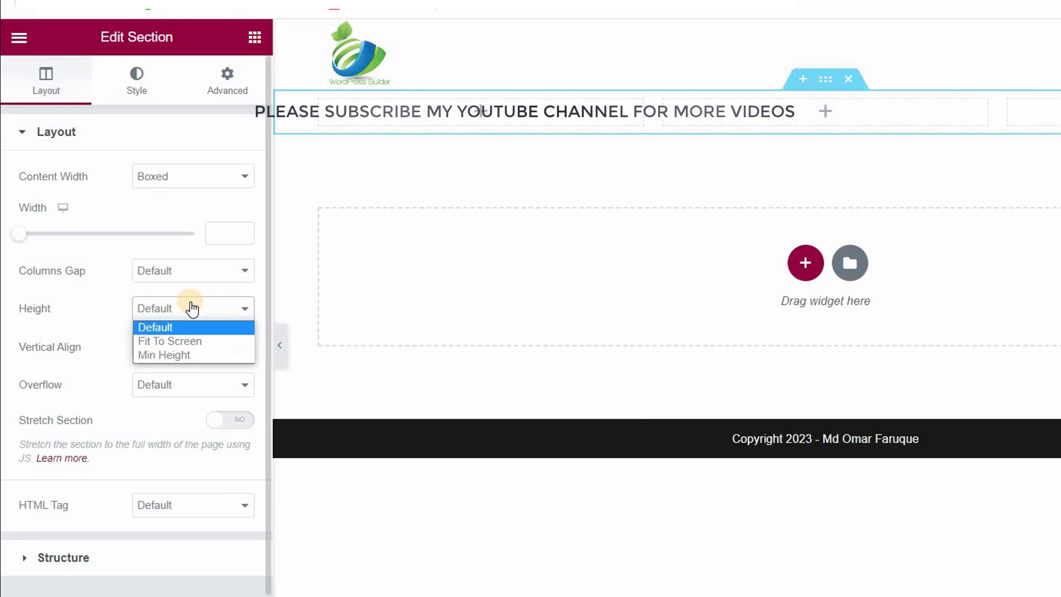
click(182, 355)
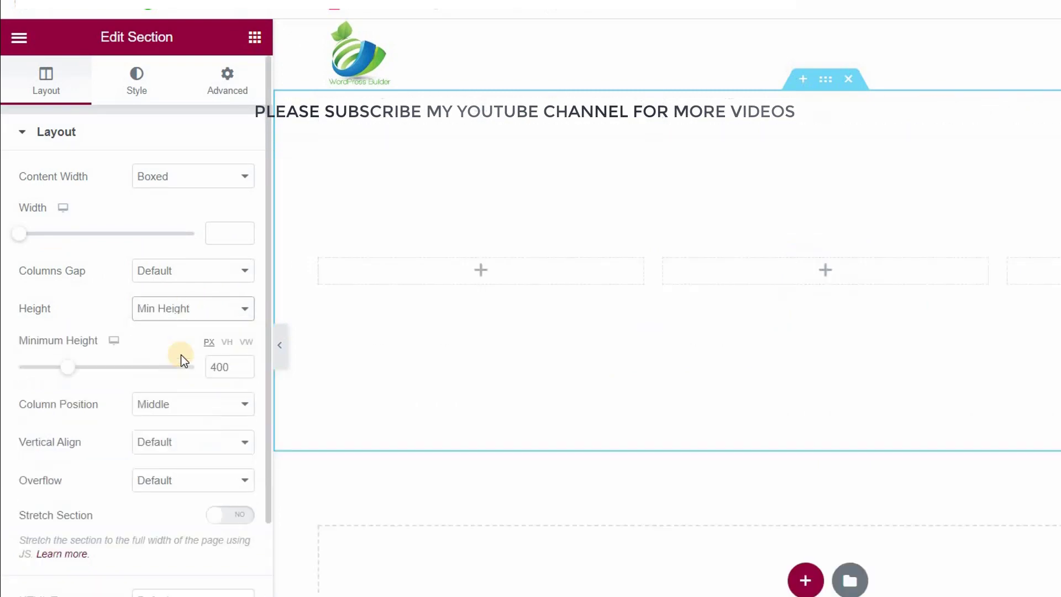
click(226, 341)
mouse_move(189, 372)
mouse_down()
mouse_move(173, 374)
mouse_move(183, 374)
mouse_up()
click(219, 370)
text(100)
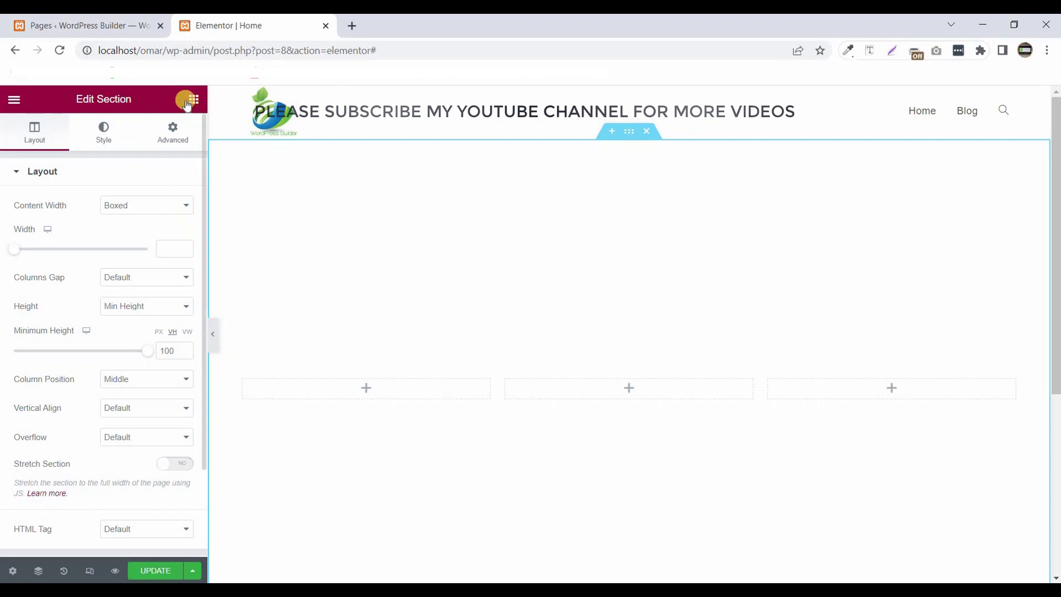
Step: Drop an inner section into the middle column and delete its extra inner column
click(190, 102)
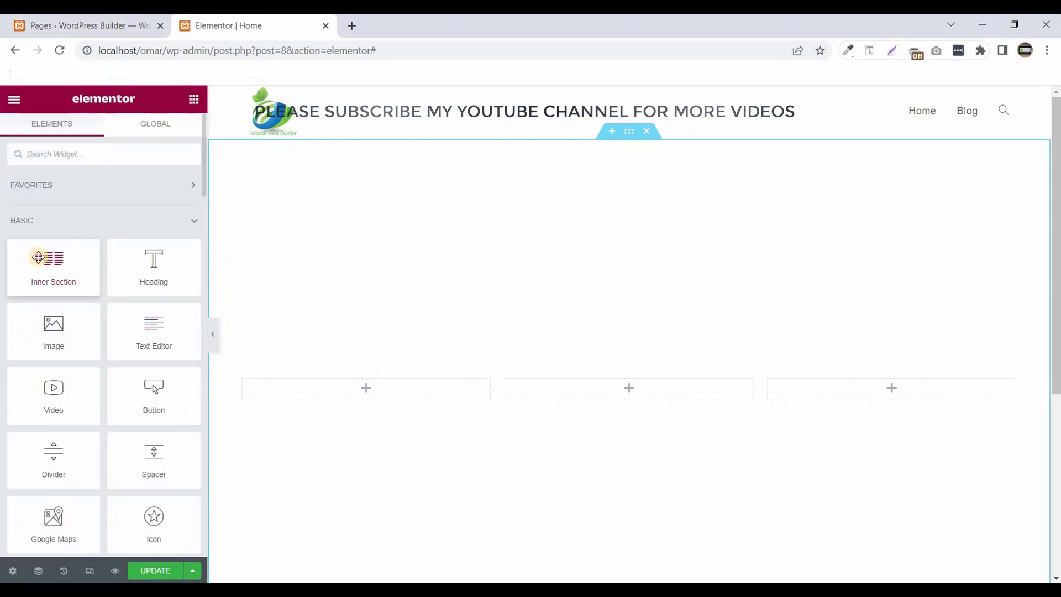
drag(38, 257, 564, 386)
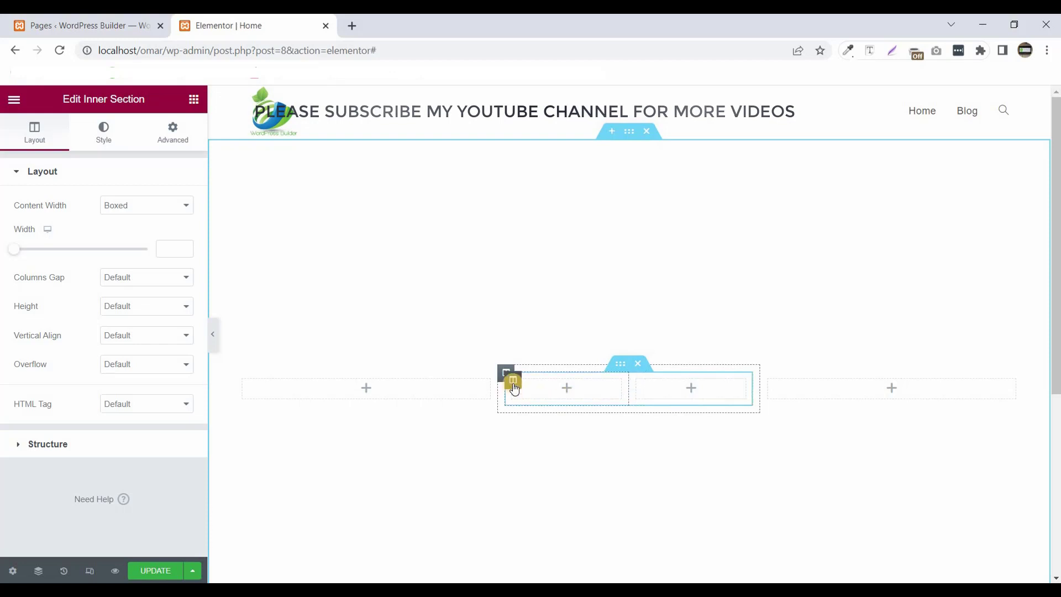
right_click(514, 389)
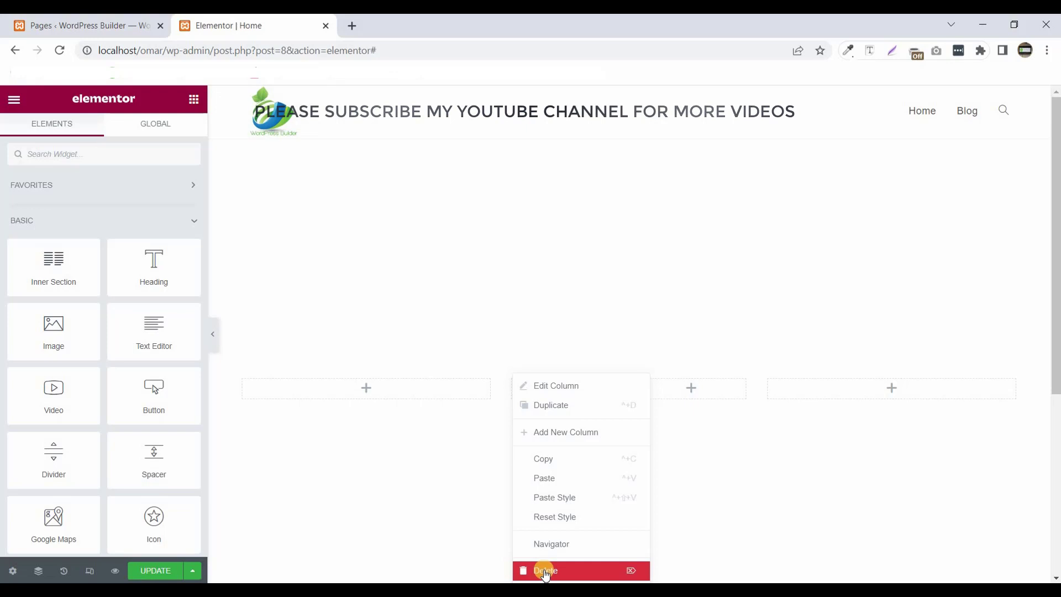
click(543, 571)
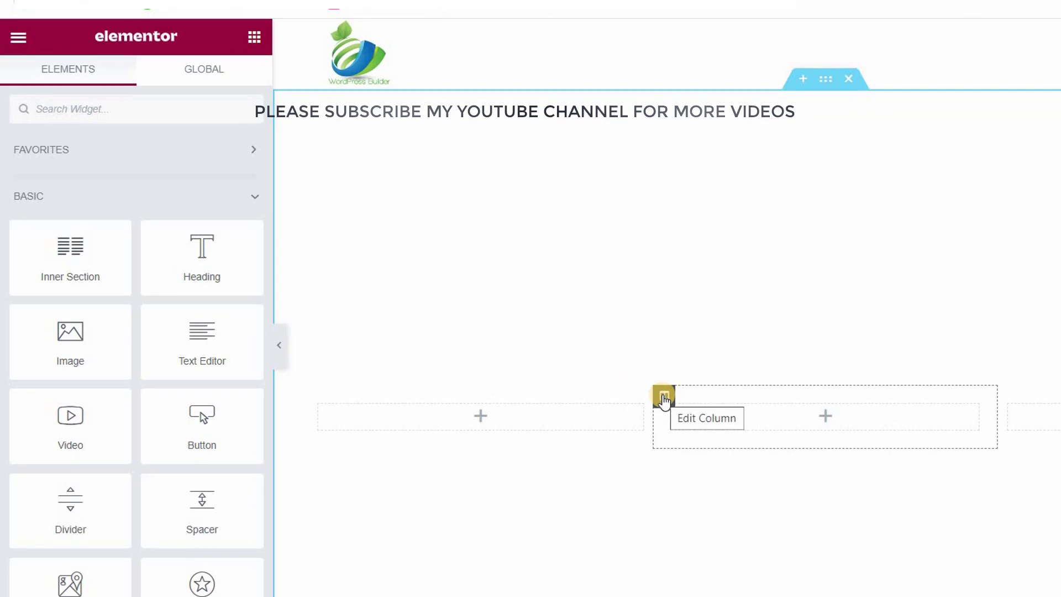
Step: Give the inner column 30 px padding on every side
click(664, 398)
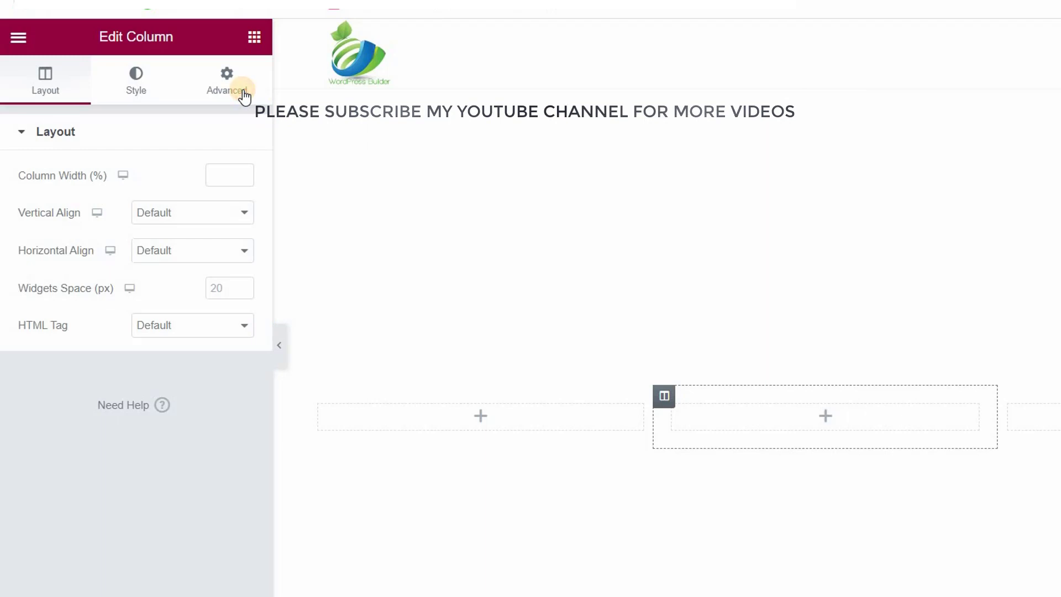
click(244, 95)
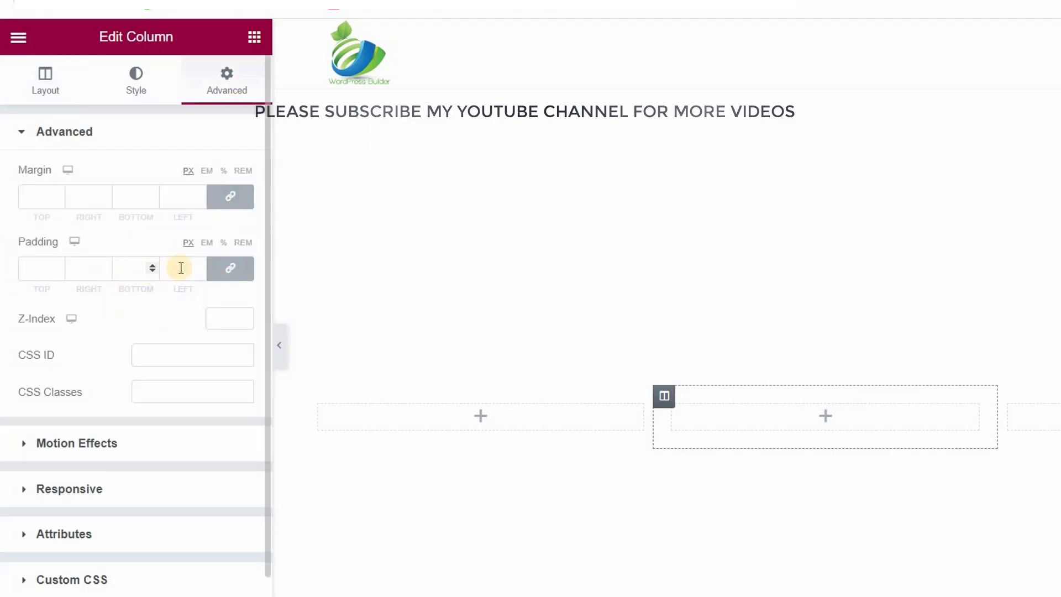
click(198, 276)
text(30)
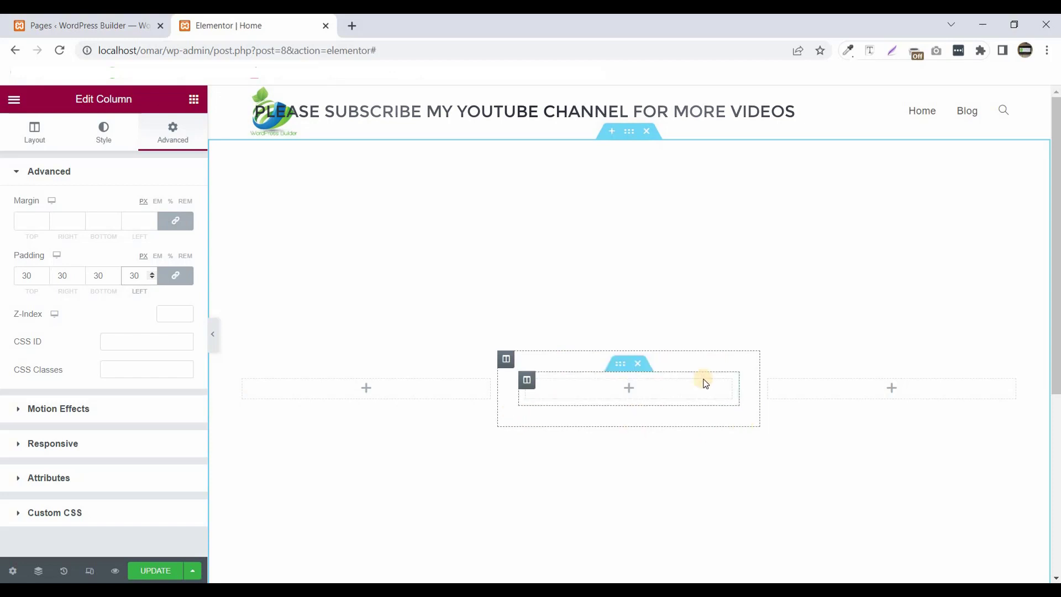
Step: Set the inner section to a 400 px minimum height, bottom vertical alignment and hidden overflow
click(623, 370)
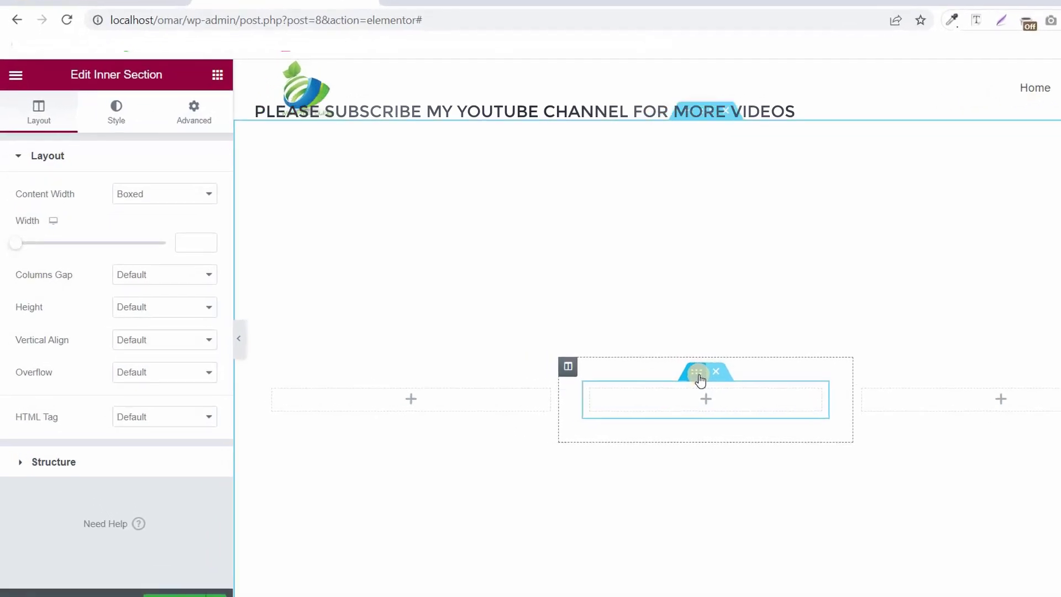
click(165, 307)
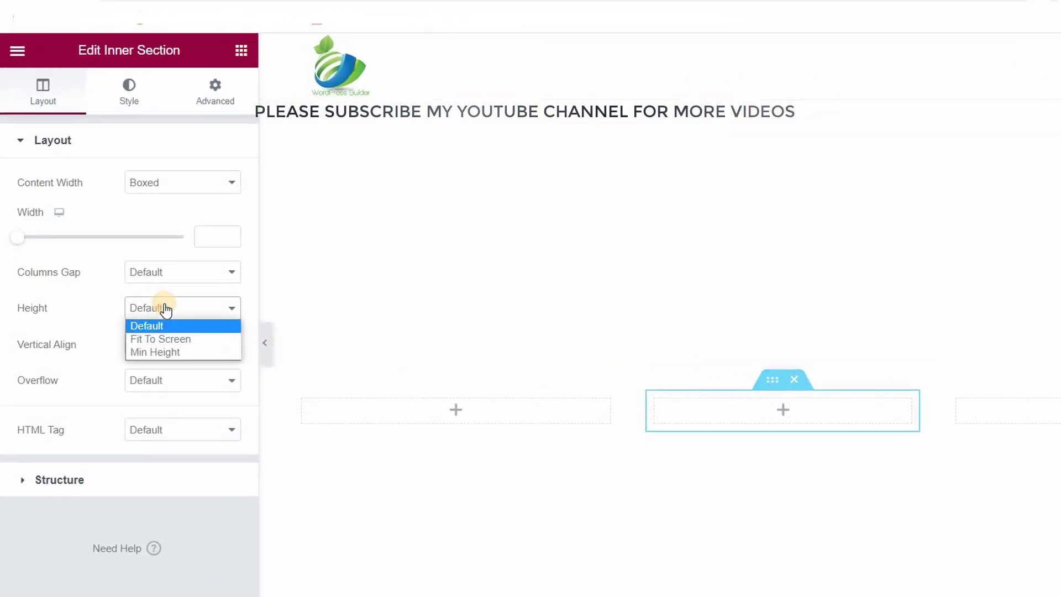
click(168, 351)
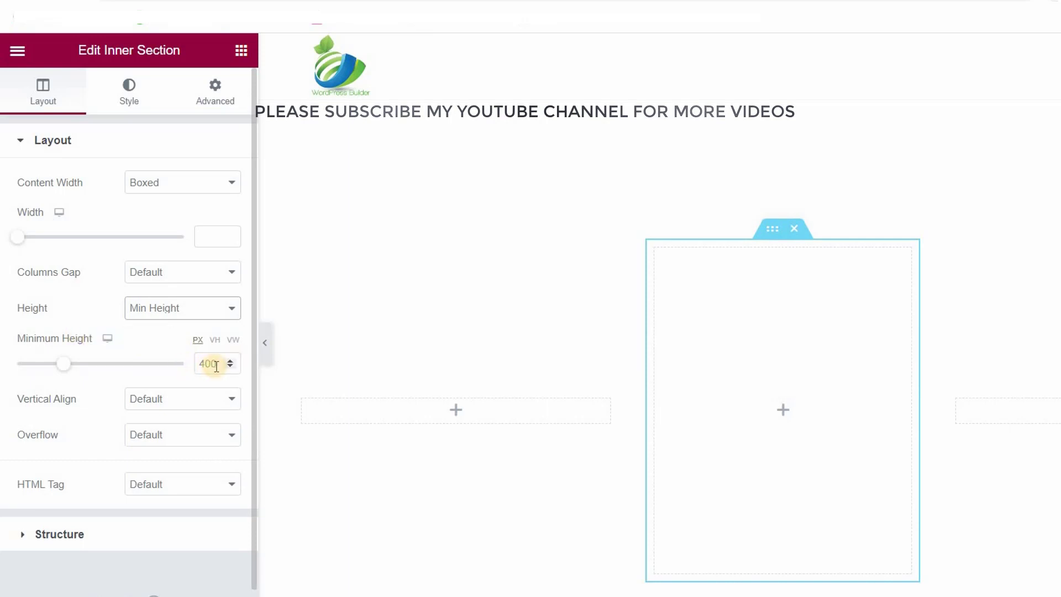
click(162, 405)
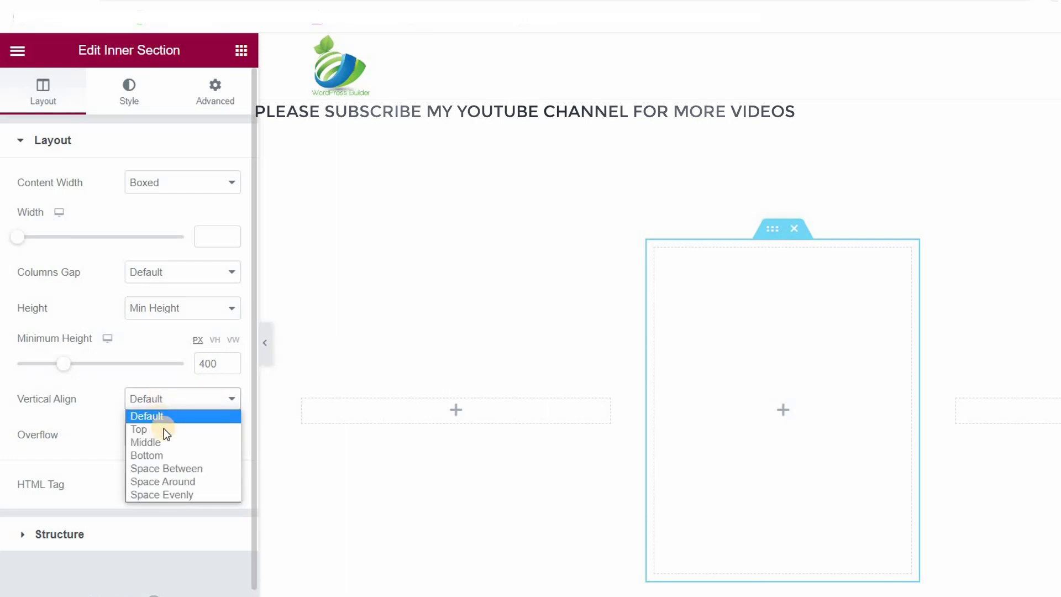
click(164, 457)
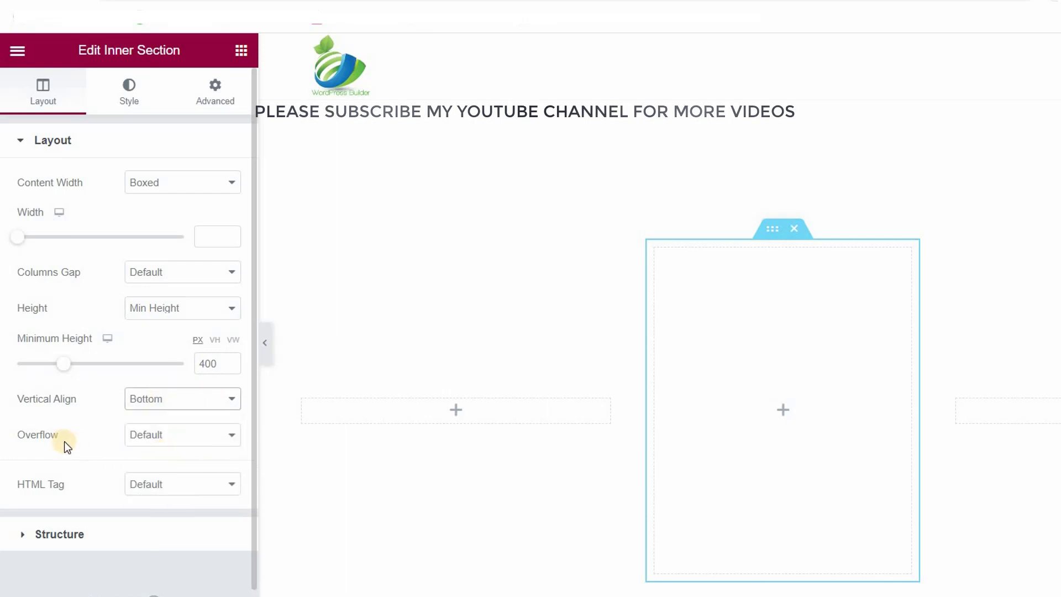
click(147, 440)
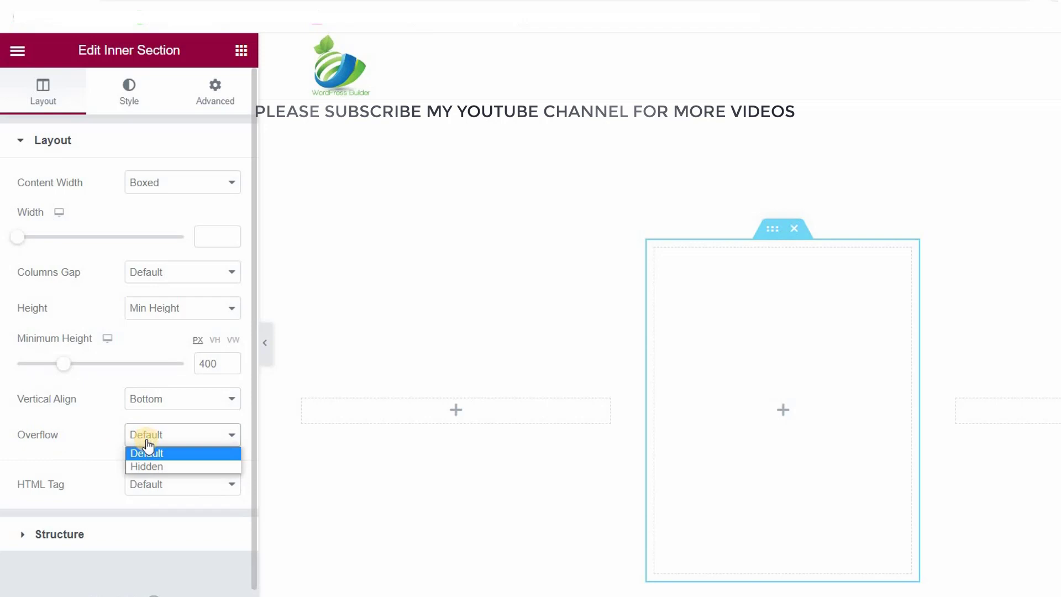
click(148, 468)
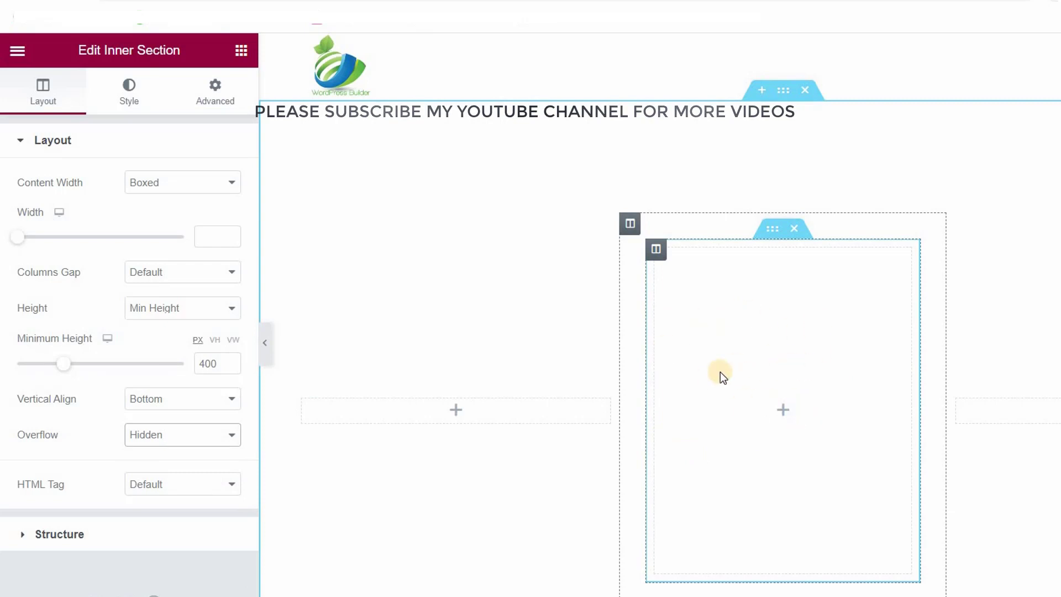
Step: Give the inner section a classic background image: the photo of the man in the navy sweater
click(122, 95)
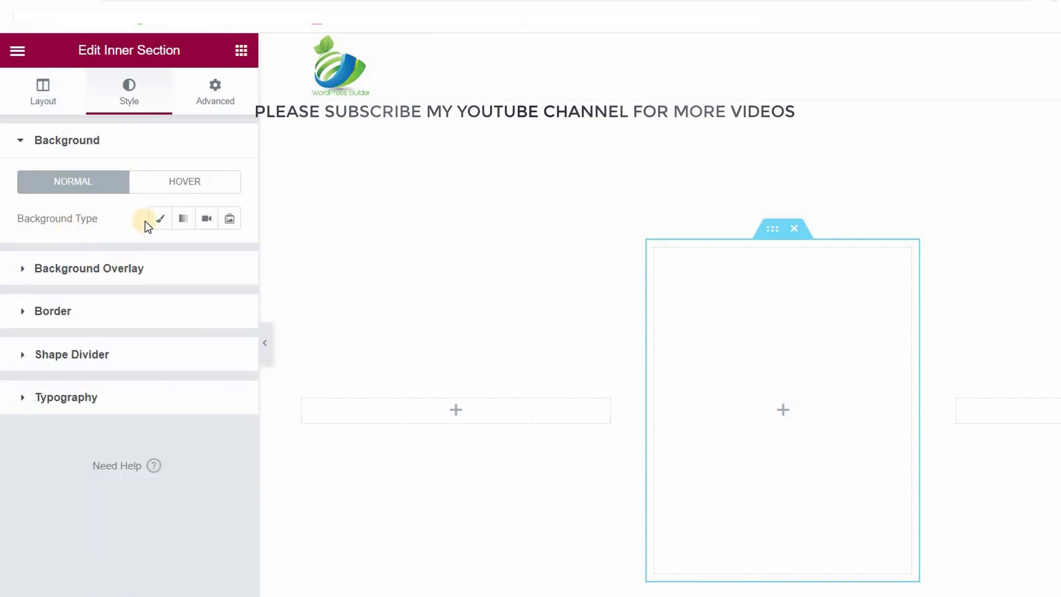
click(158, 221)
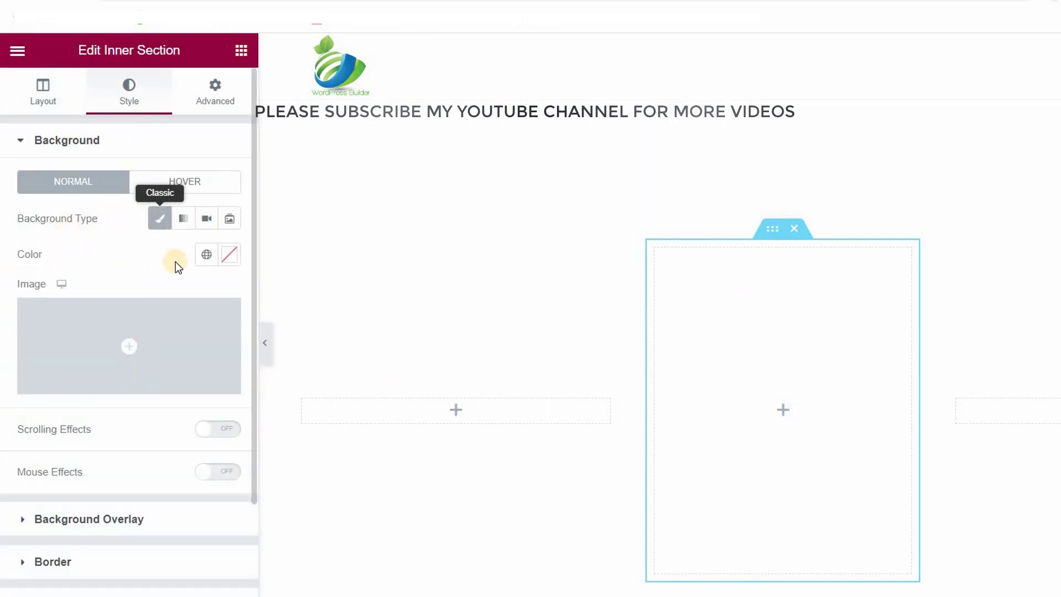
click(149, 346)
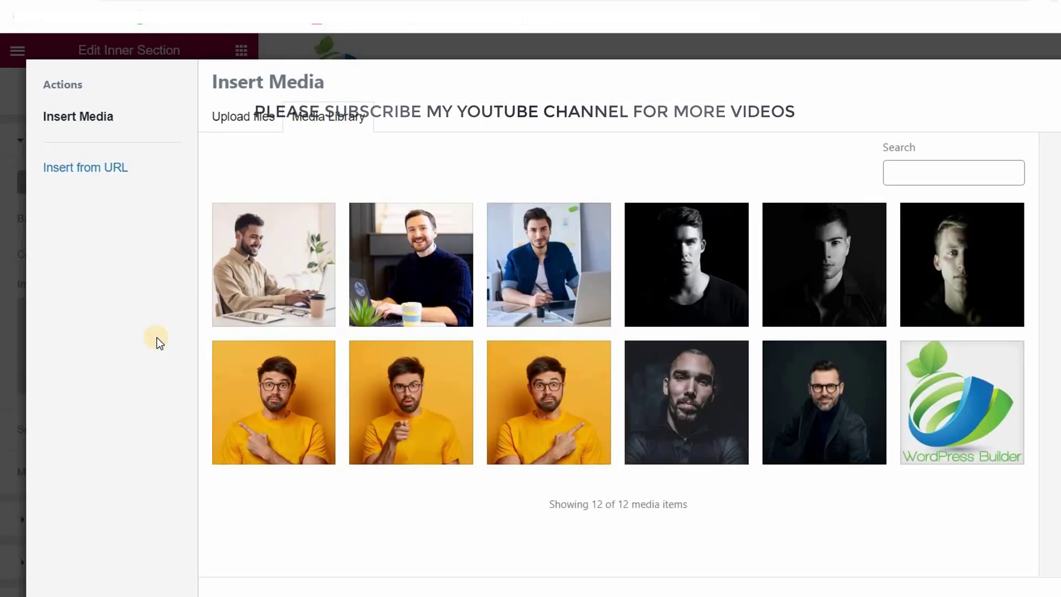
click(406, 252)
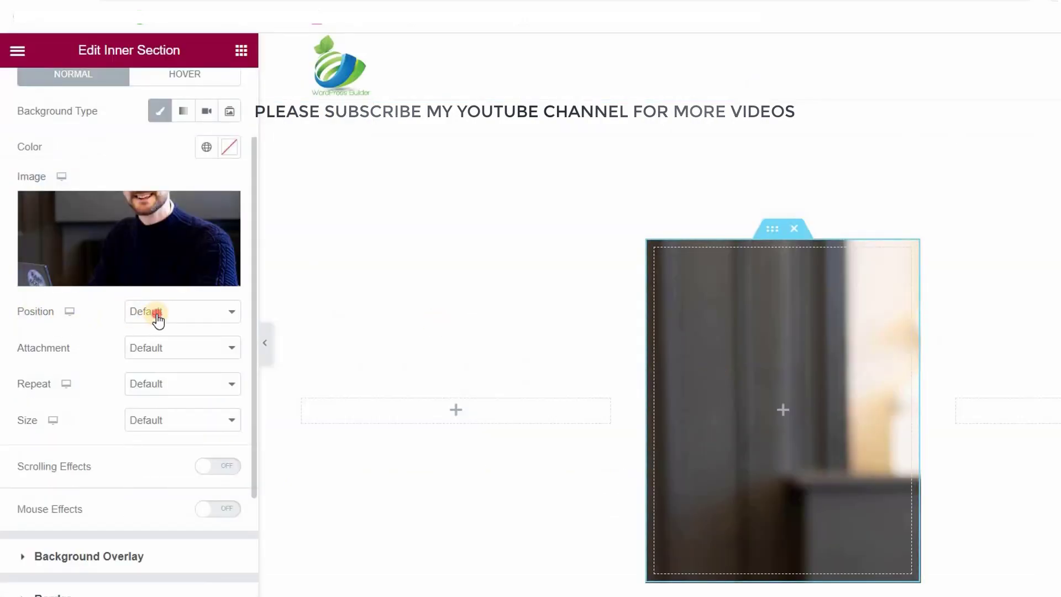
Step: Set the background photo to Top Center, Scroll, No-repeat and Cover size
click(158, 318)
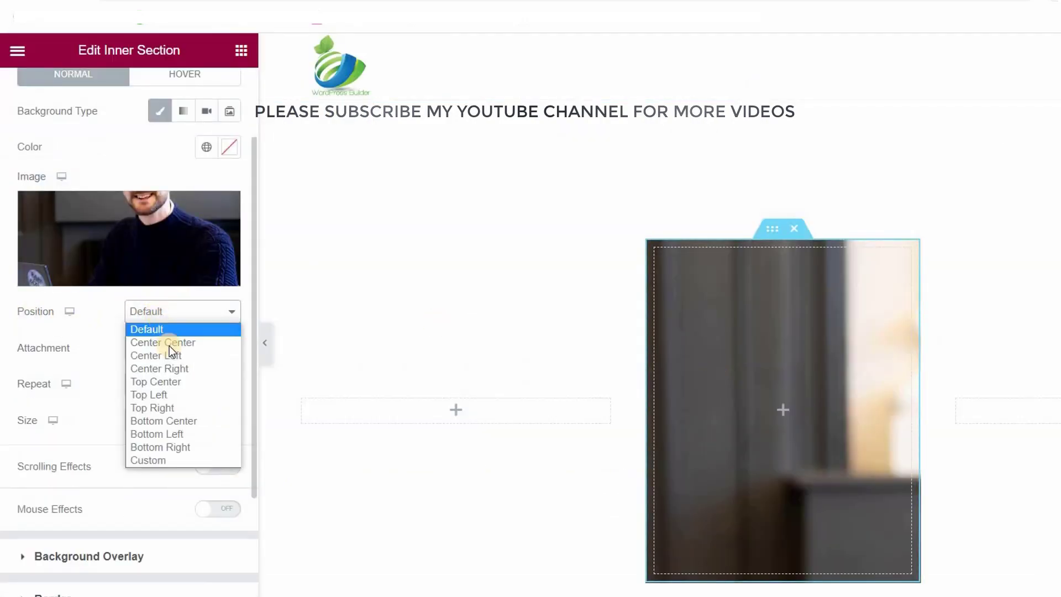
click(166, 382)
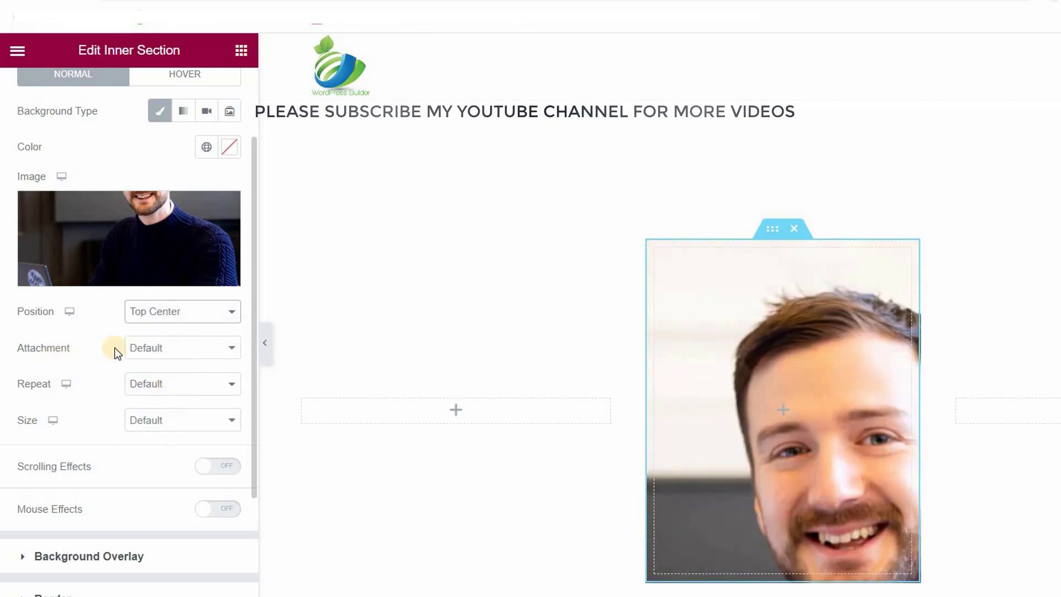
click(153, 353)
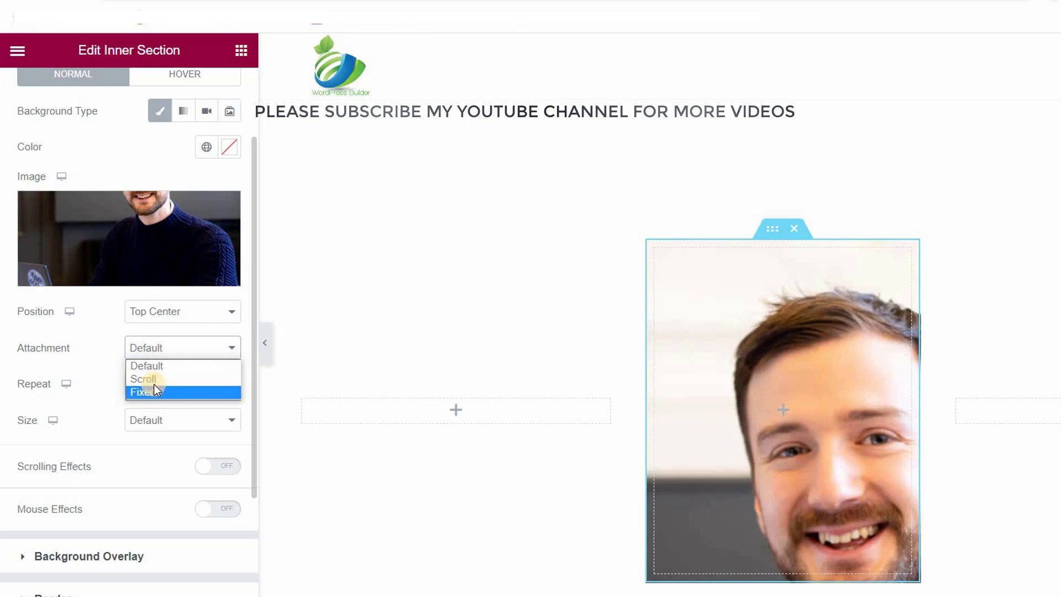
click(149, 380)
click(153, 390)
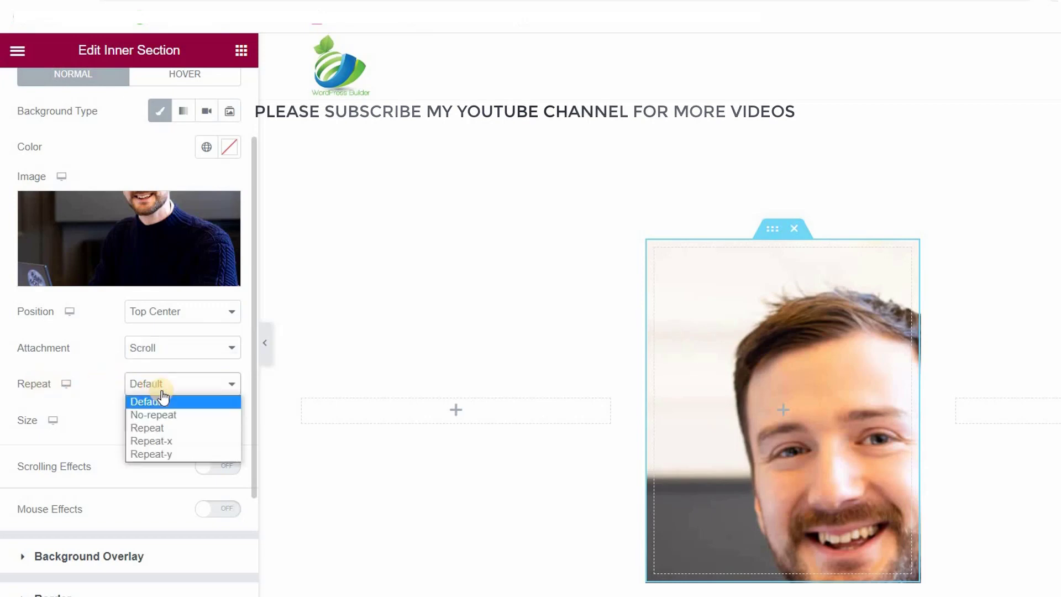
click(165, 415)
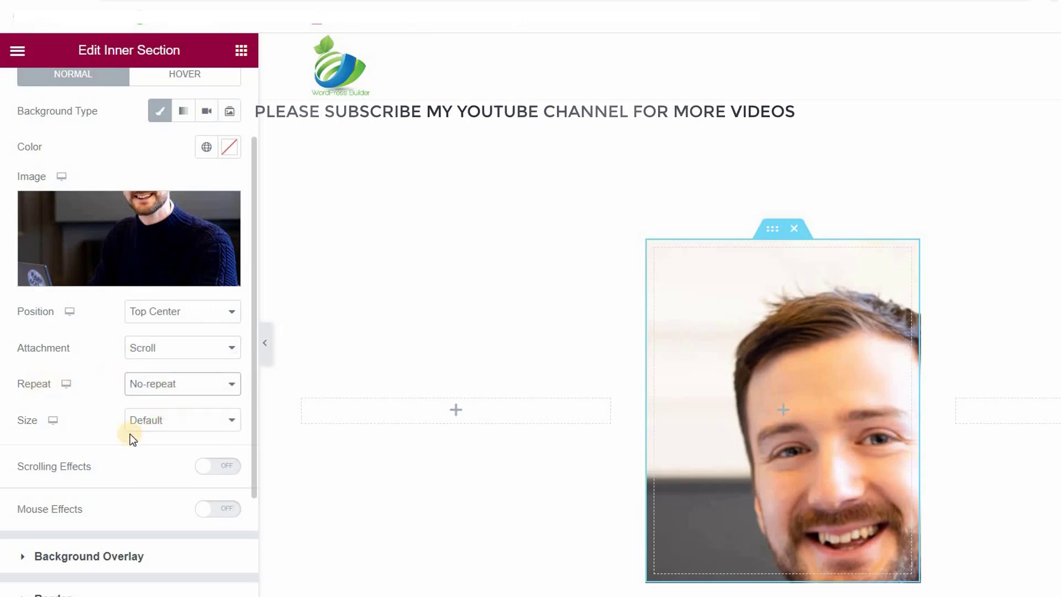
click(159, 420)
click(162, 466)
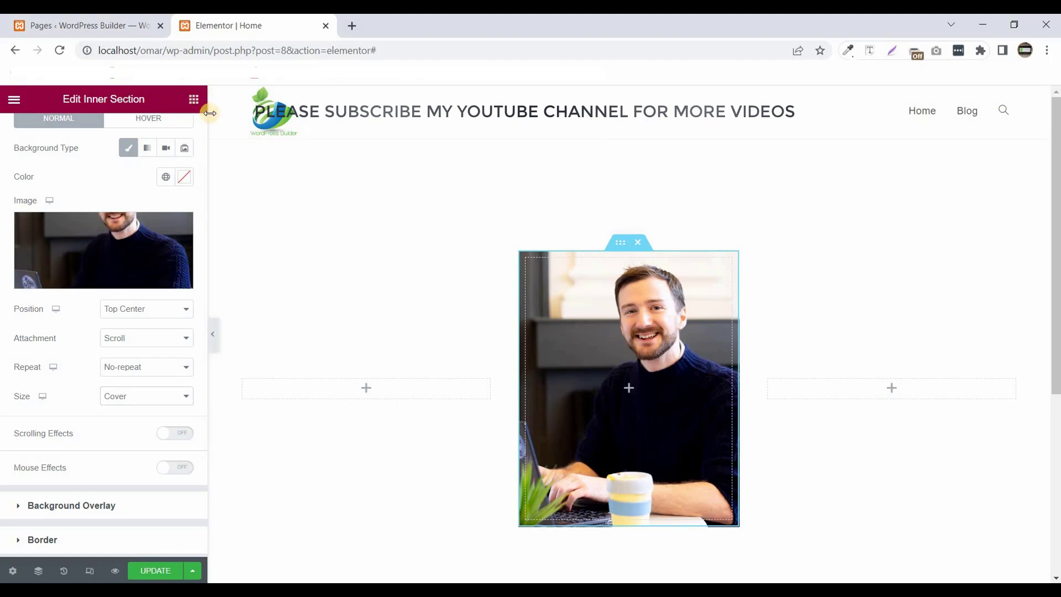
click(194, 99)
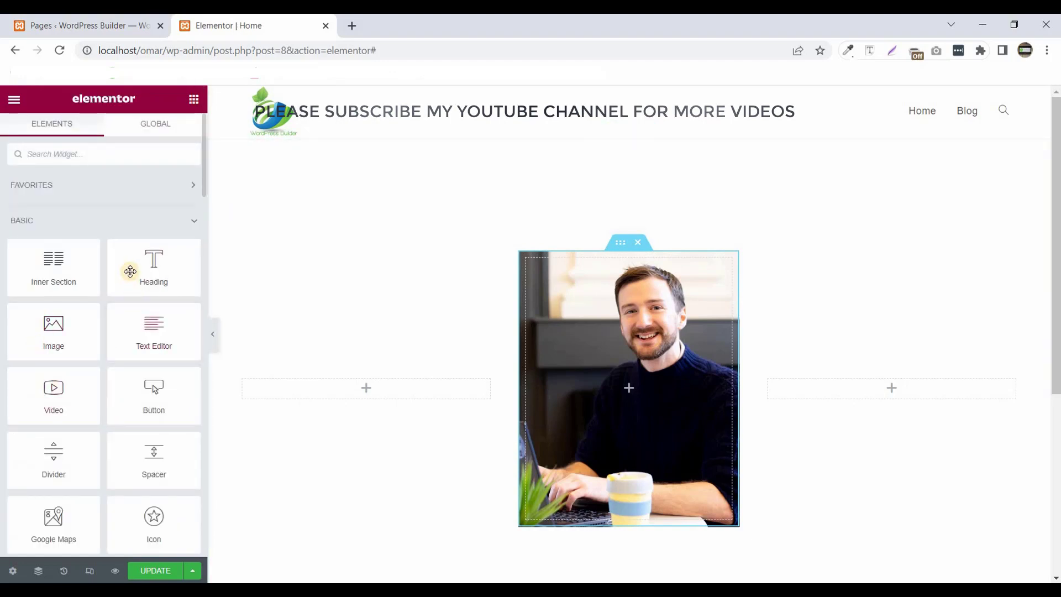
Step: Add a heading to the photo column, replace its text with the team member's name, and centre it
drag(131, 272, 594, 391)
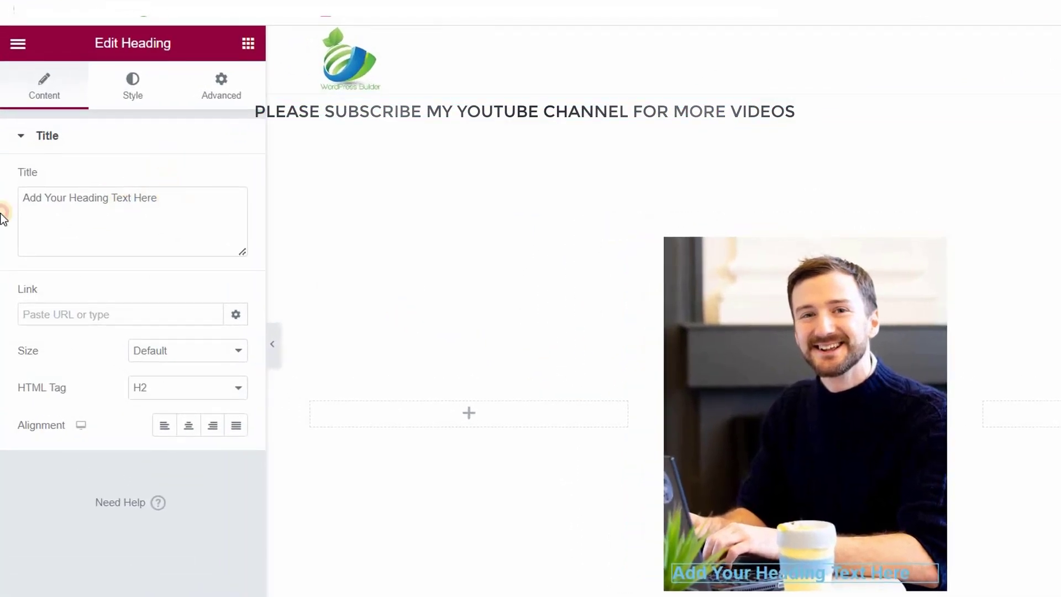
triple_click(23, 213)
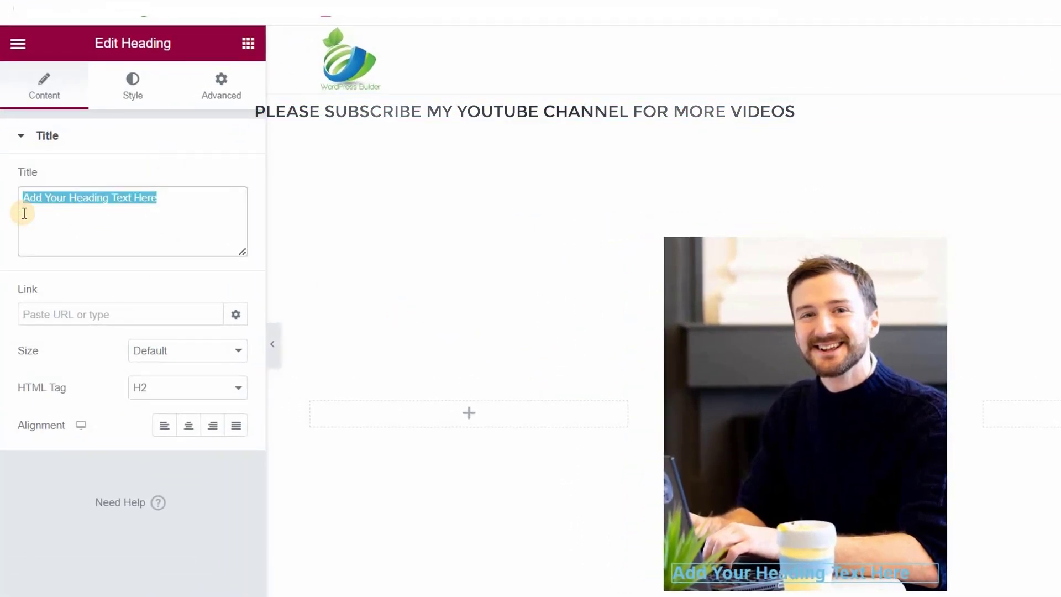
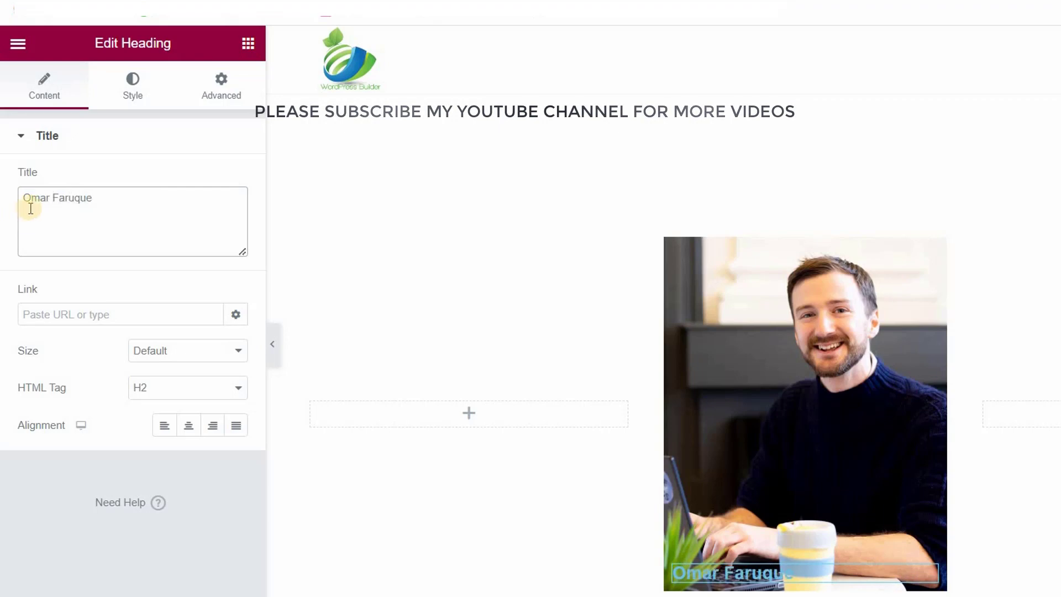
click(187, 430)
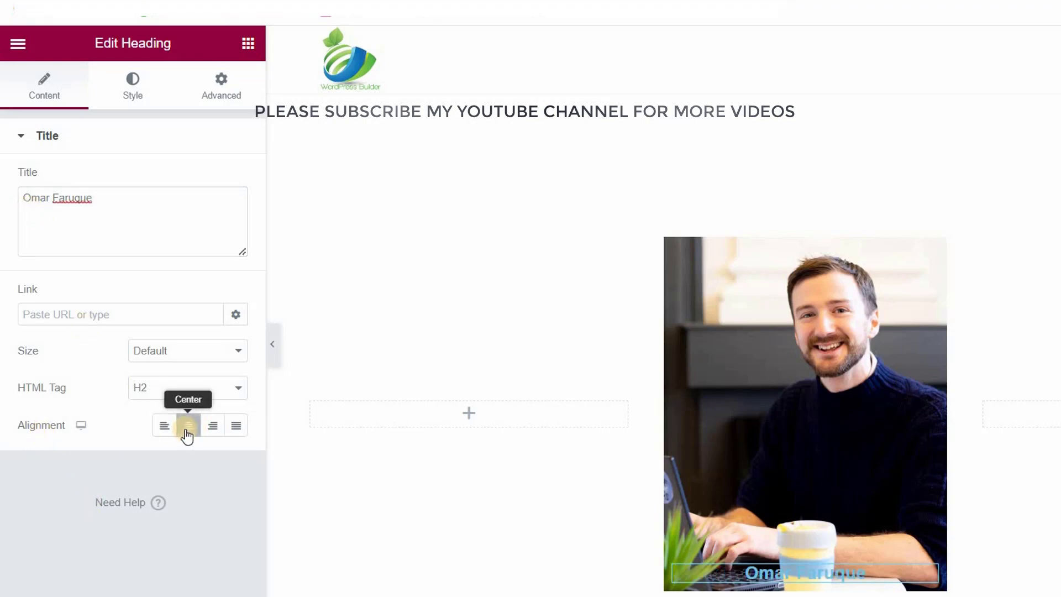
click(133, 94)
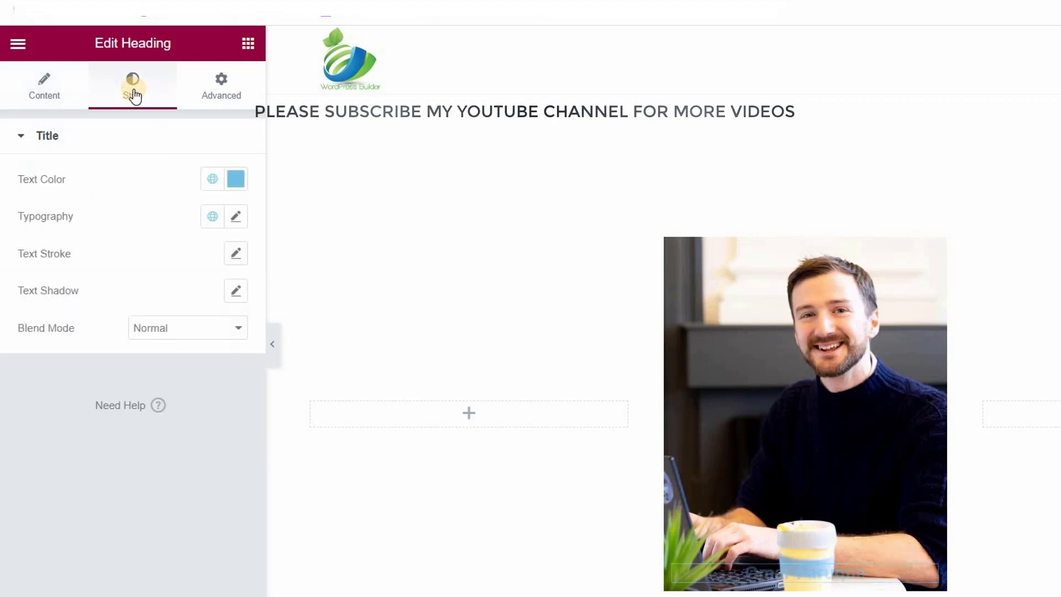
Step: Set the name heading's text colour to white (#FFFFFF)
click(238, 185)
text(#D5DDE0)
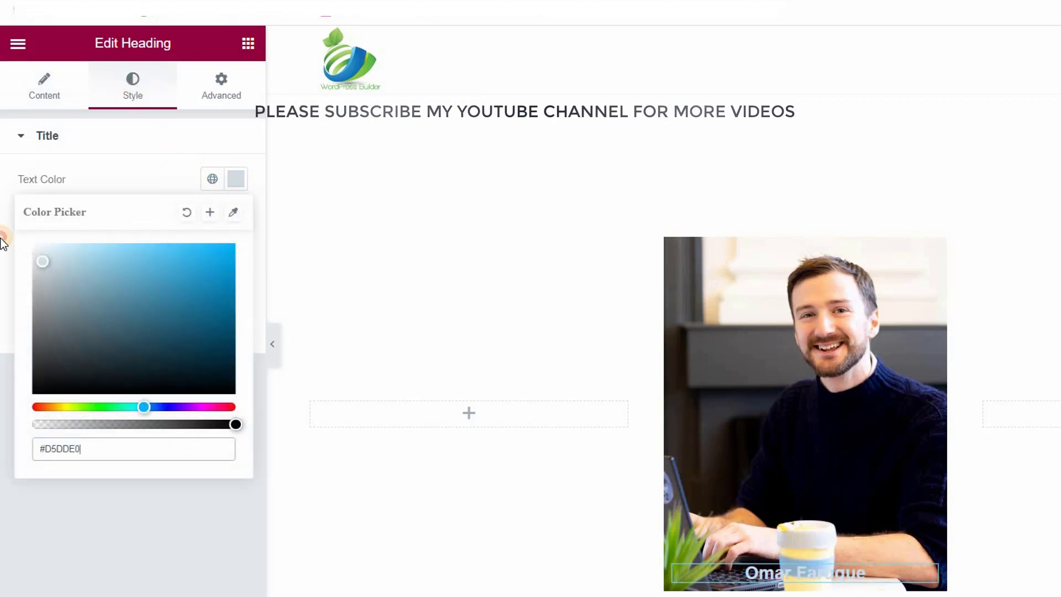
drag(3, 243, 6, 245)
click(102, 505)
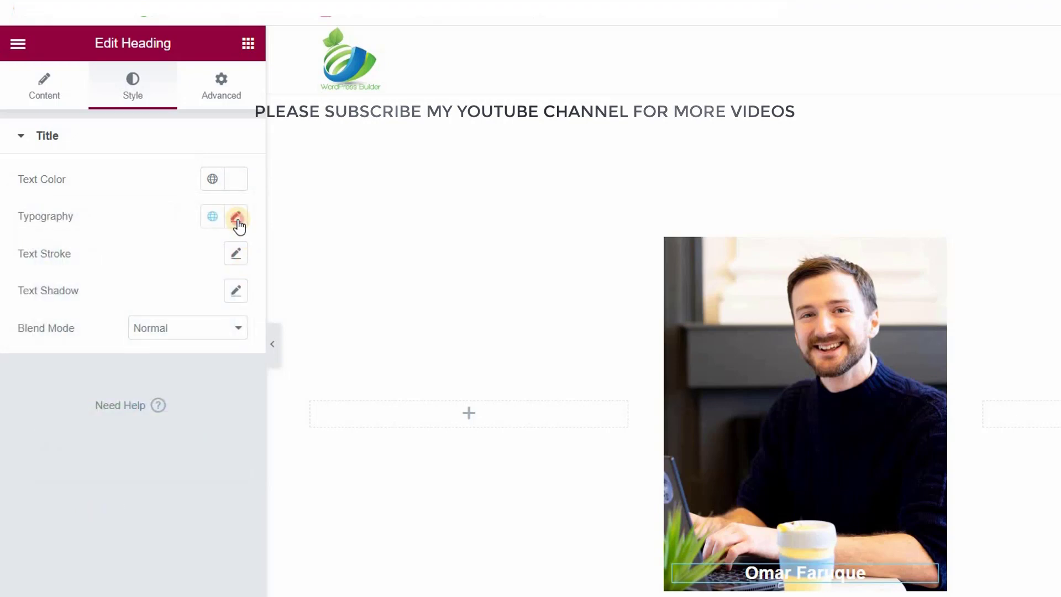
Step: Set the heading typography to Poppins at 20 px
click(236, 218)
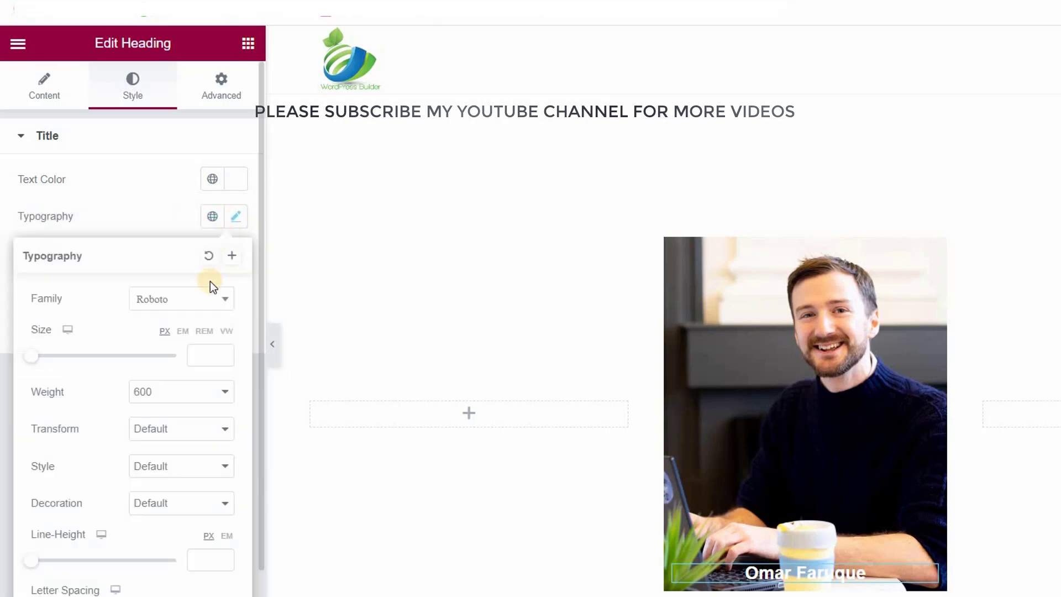
click(170, 301)
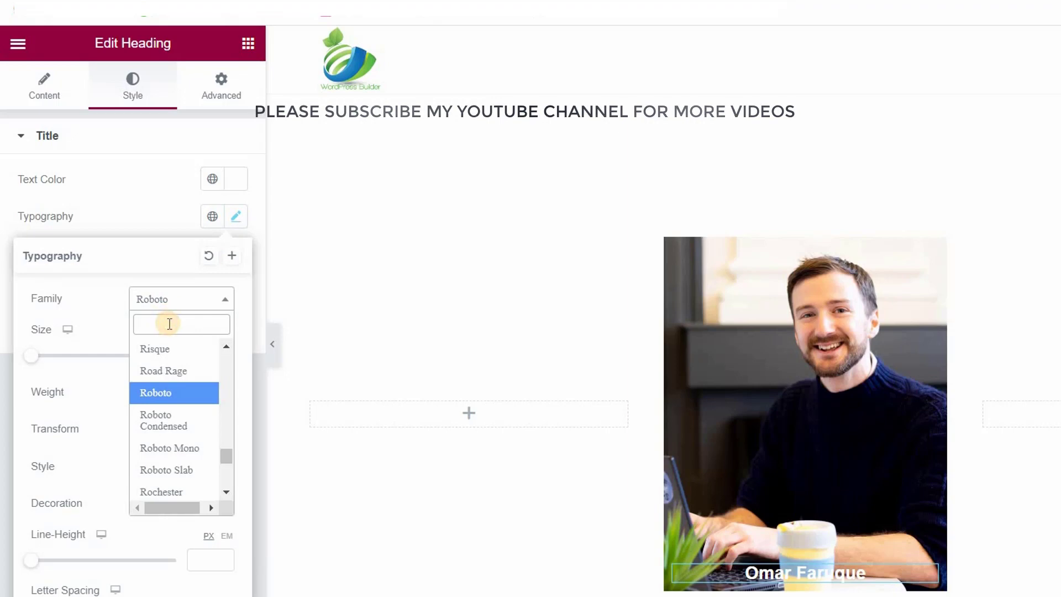
text(popp)
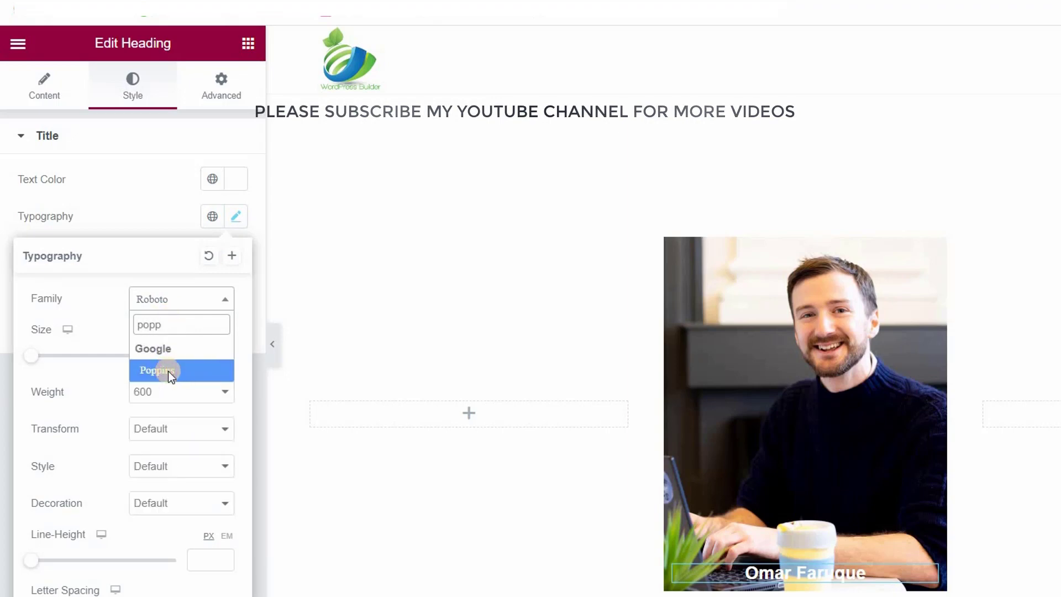
click(169, 373)
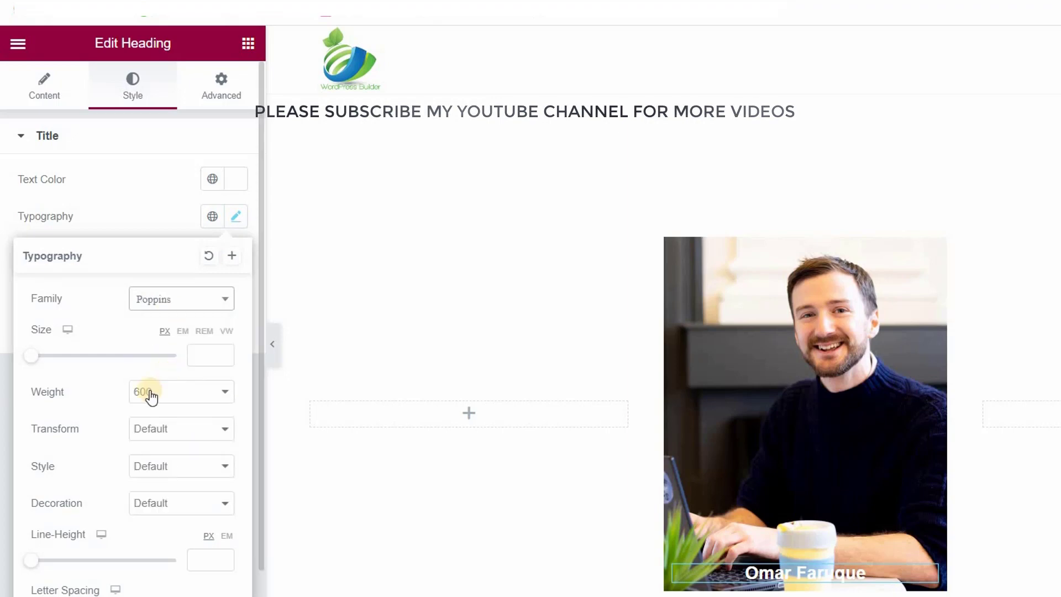
click(208, 357)
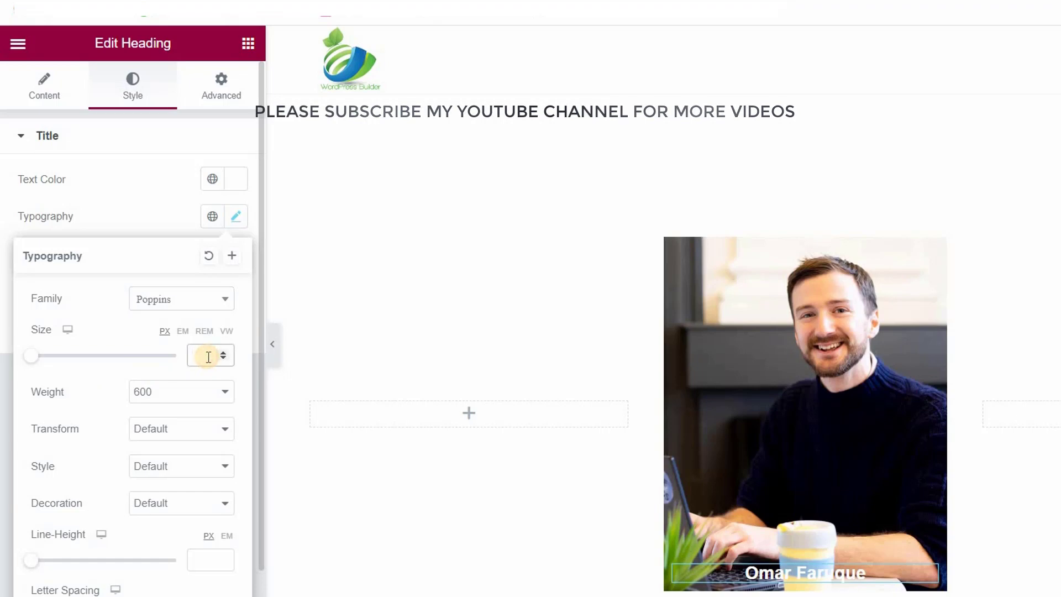
text(20)
Step: Make the heading uppercase with letter spacing of 1.2
click(161, 428)
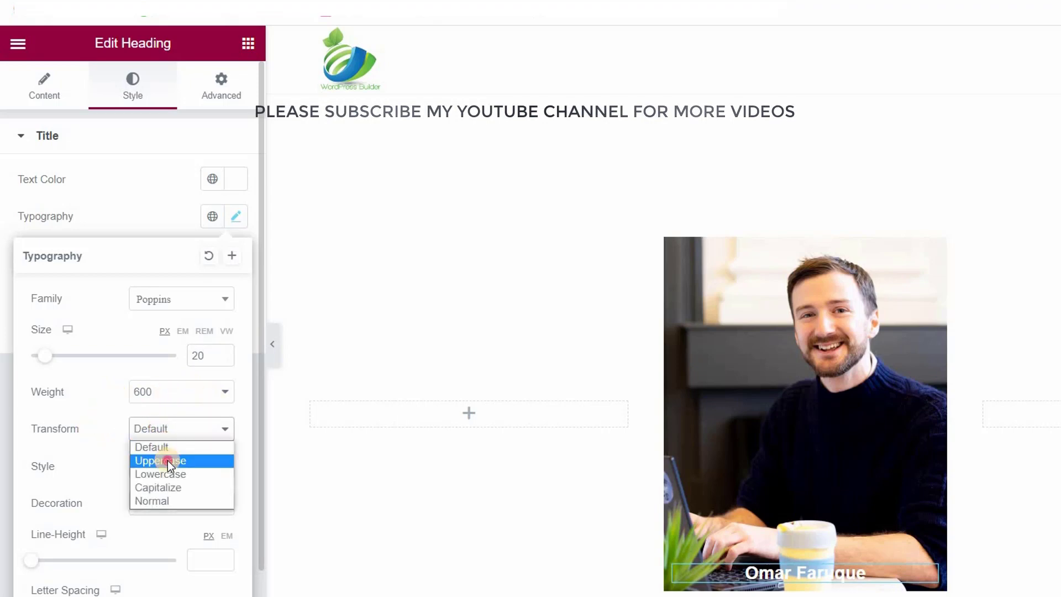
click(168, 461)
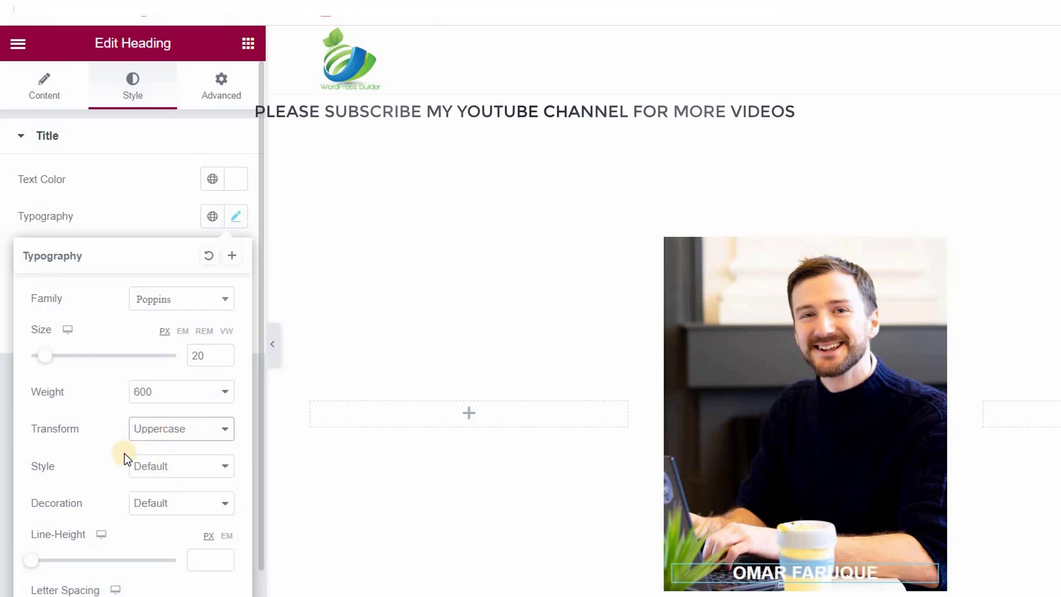
scroll(143, 523, down, 2)
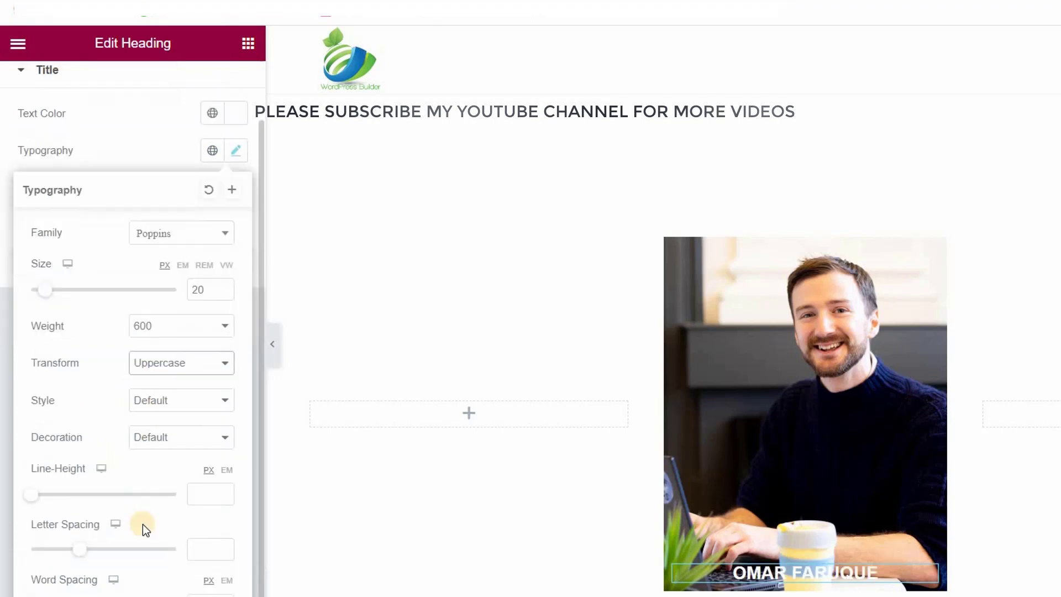
click(222, 546)
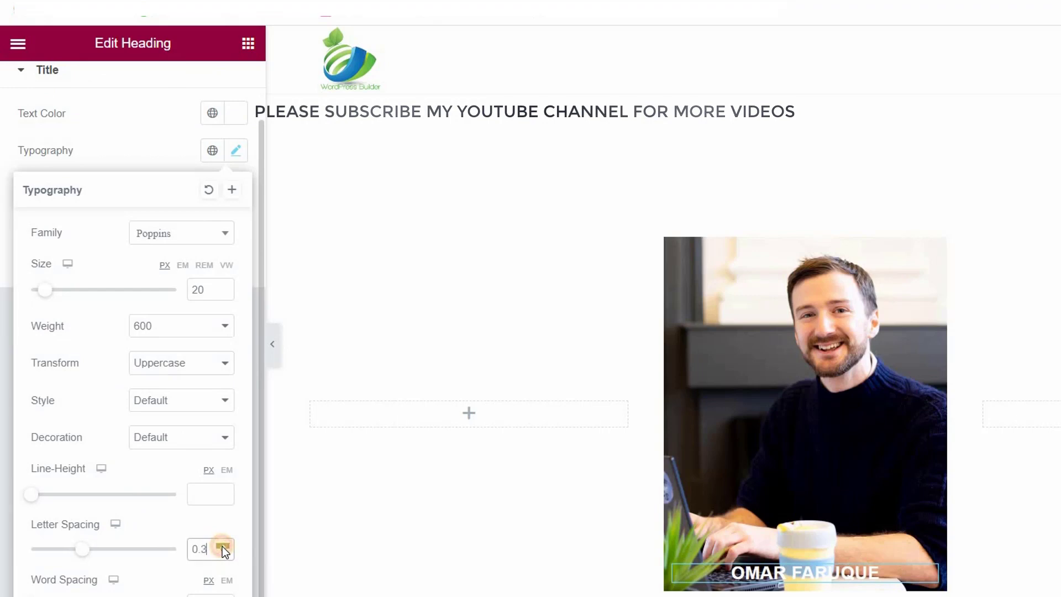
click(223, 546)
click(223, 546)
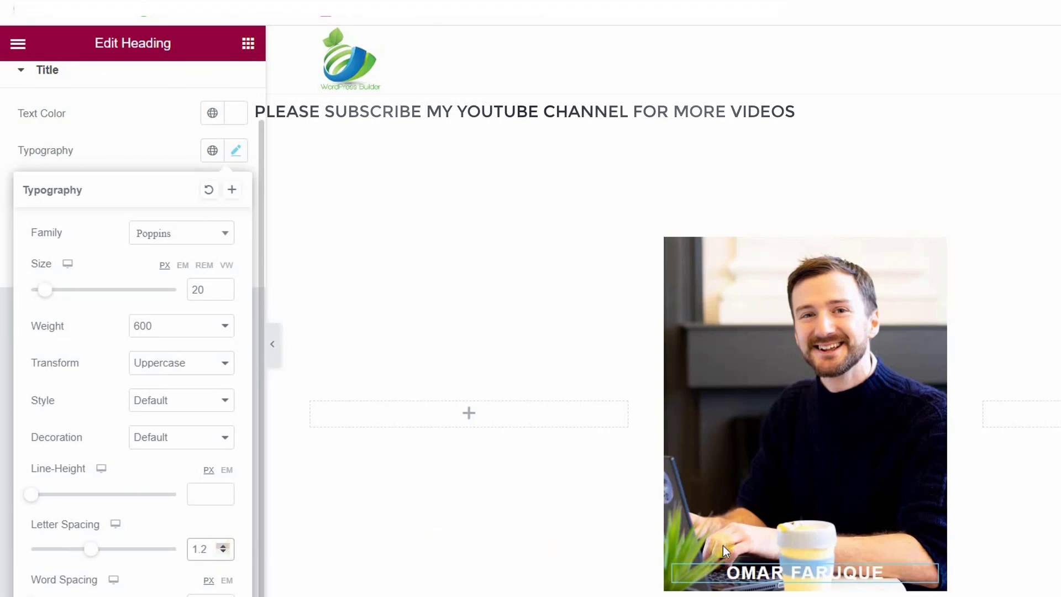
click(684, 428)
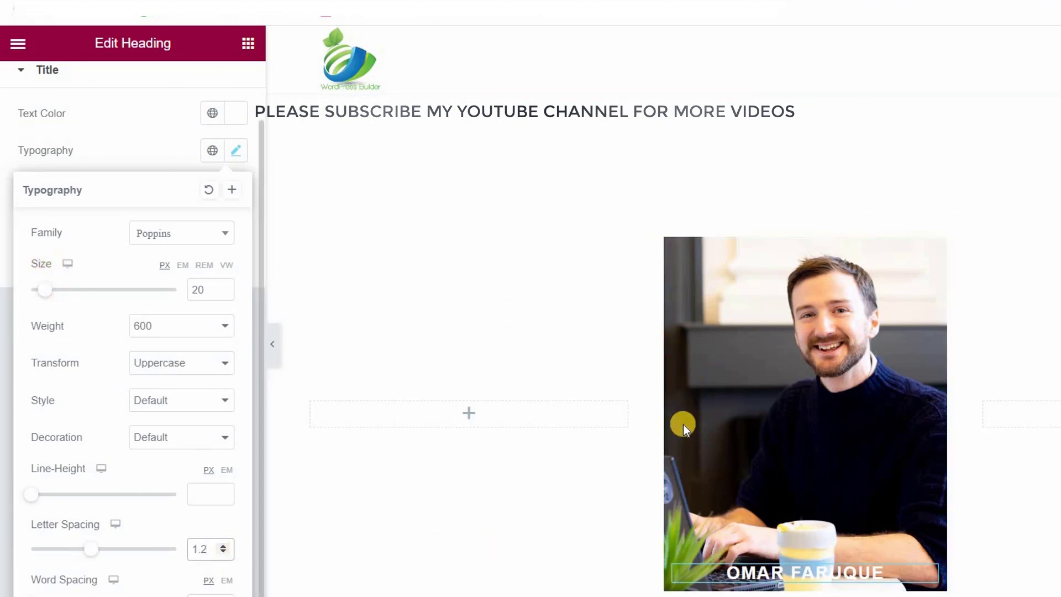
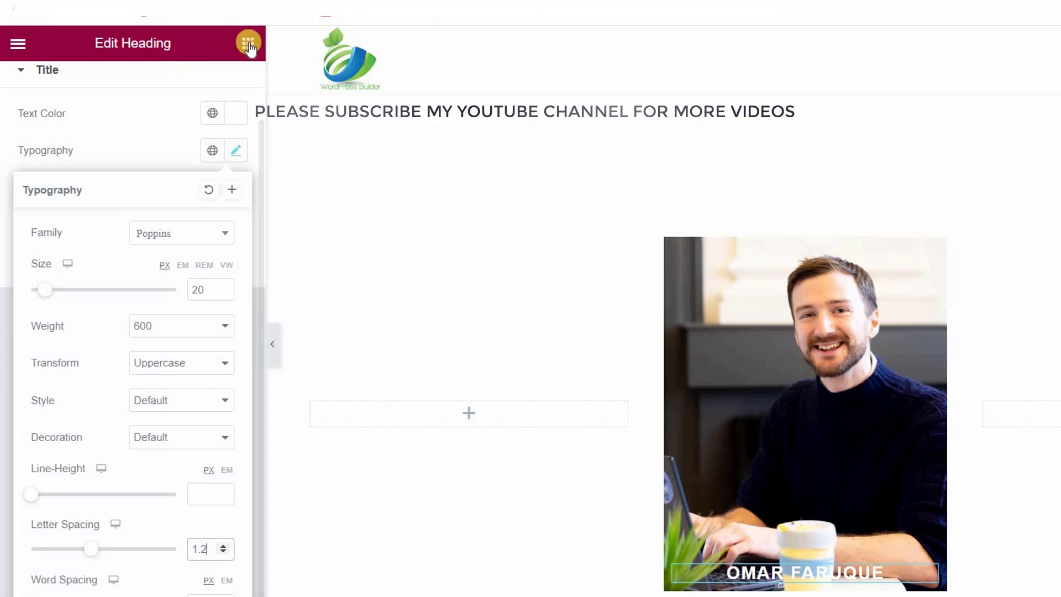
Step: Leave the styled name heading's settings and return to the widgets panel
click(248, 43)
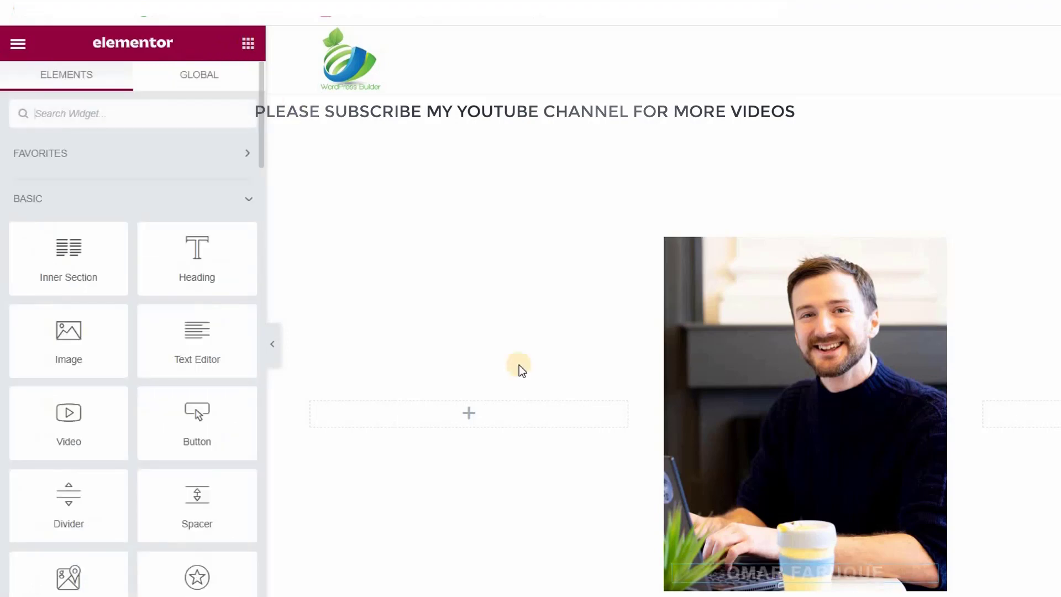
Step: Duplicate the name heading and change its title to 'Web Designer'
right_click(846, 575)
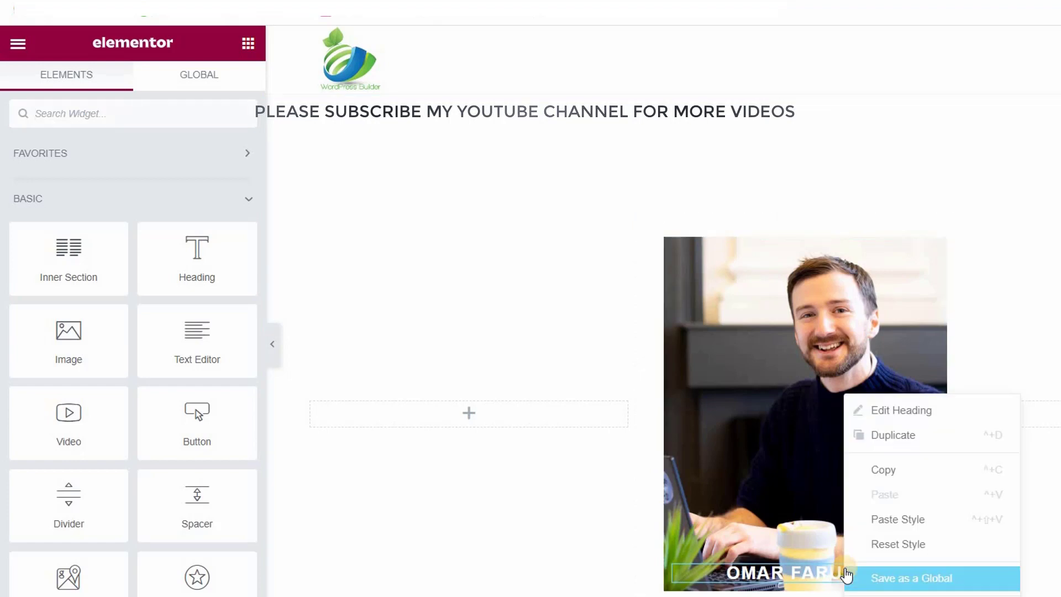
click(902, 434)
drag(230, 203, 3, 203)
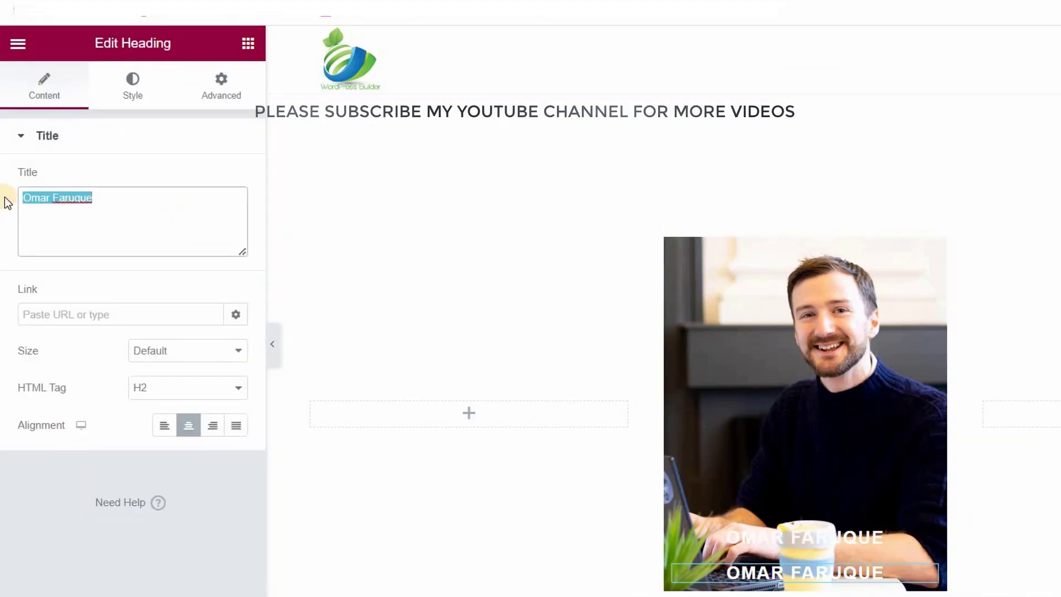
text(Web)
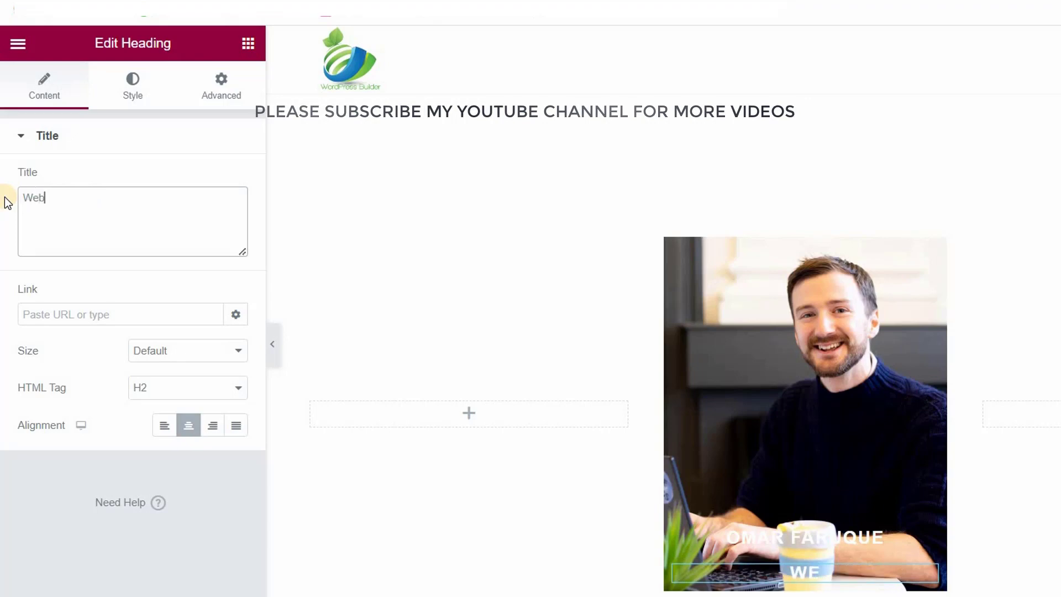
text( Des)
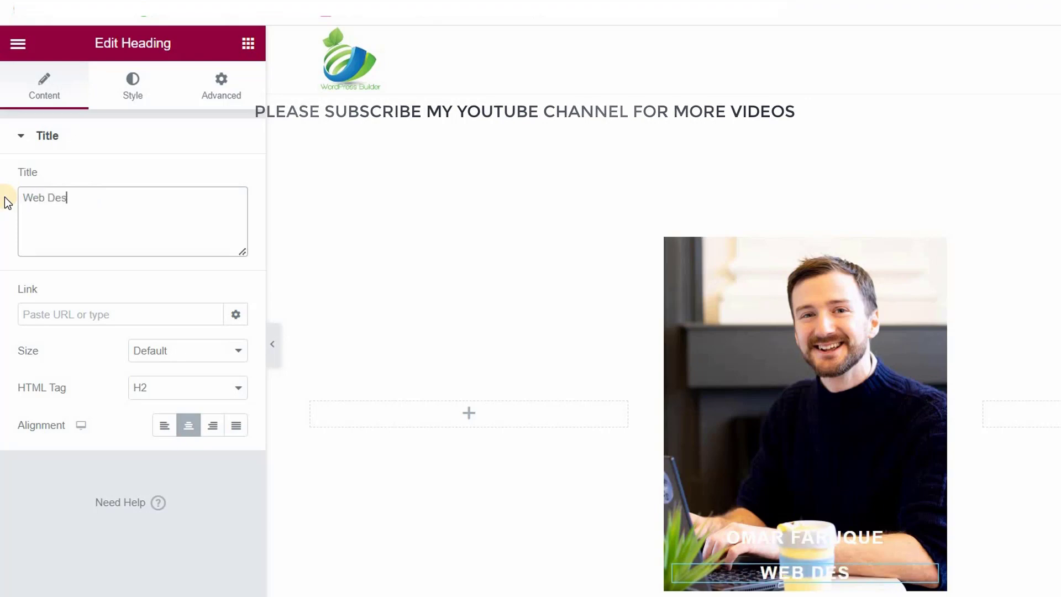
text(igner)
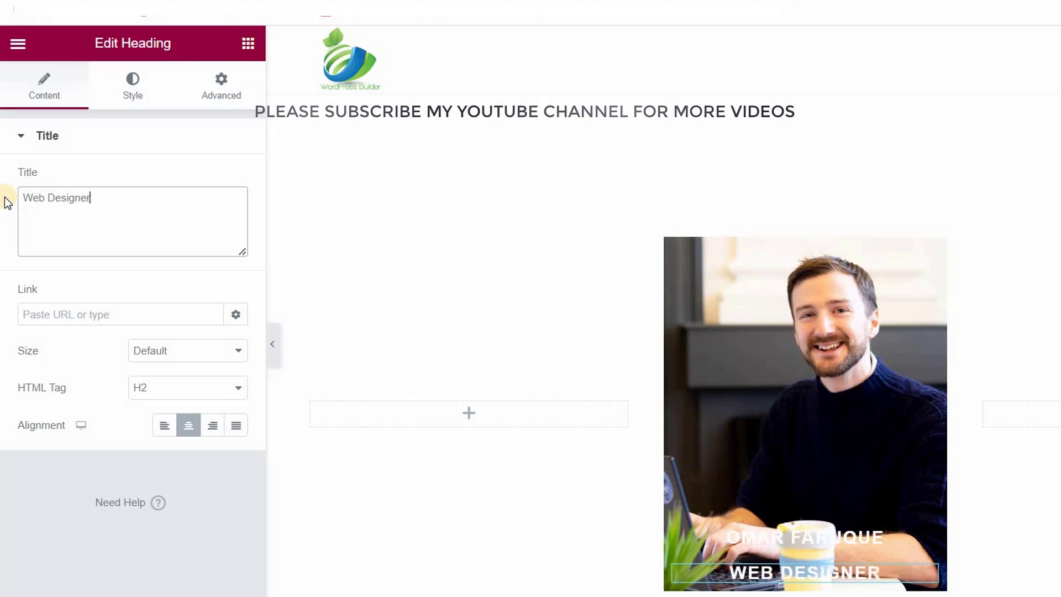
Step: Set the Web Designer heading's font size to 18 and weight to 500
click(132, 91)
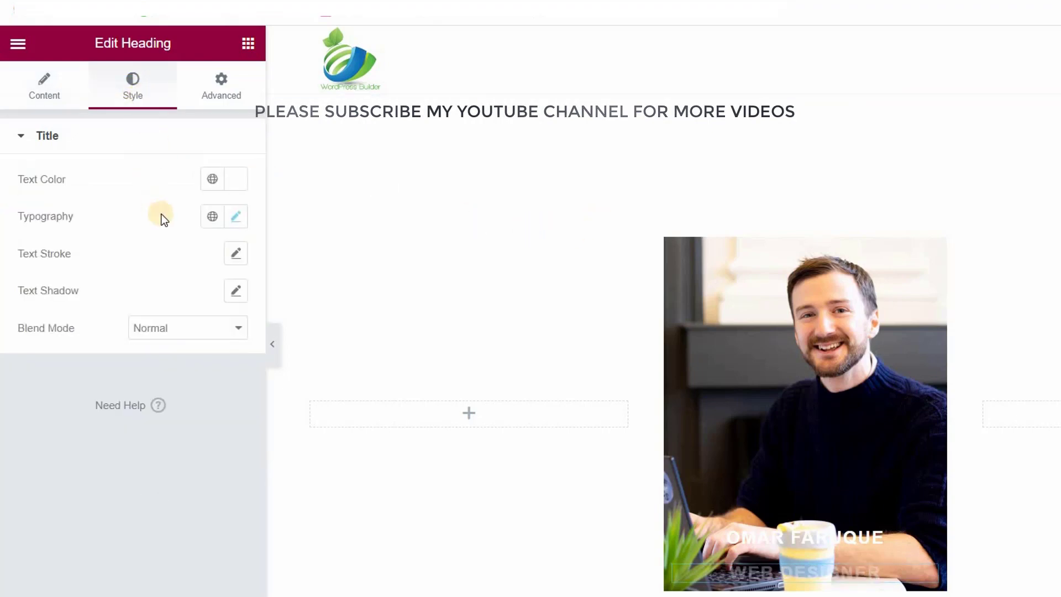
click(240, 216)
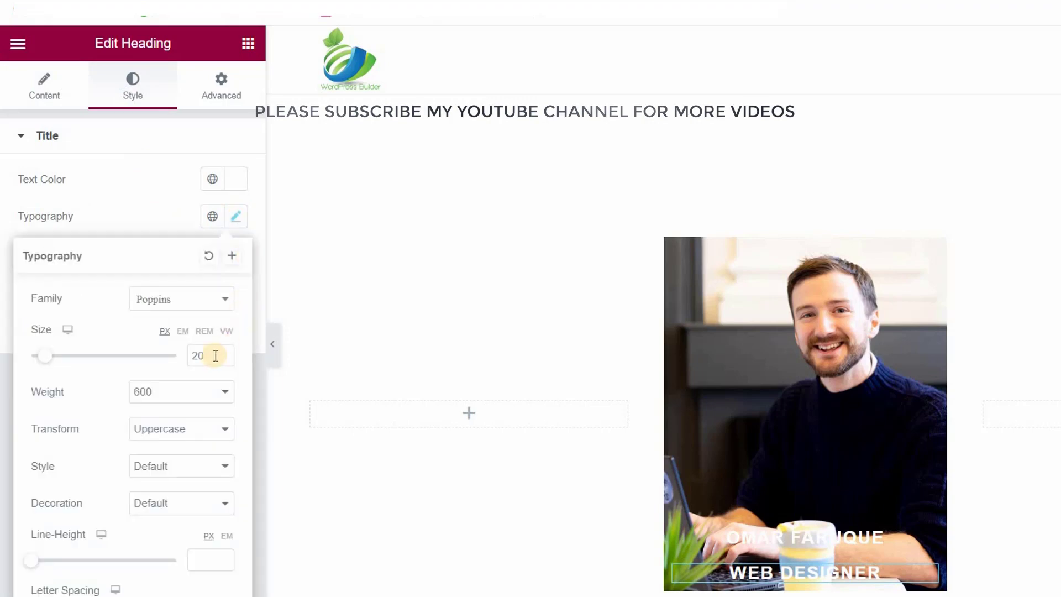
click(226, 360)
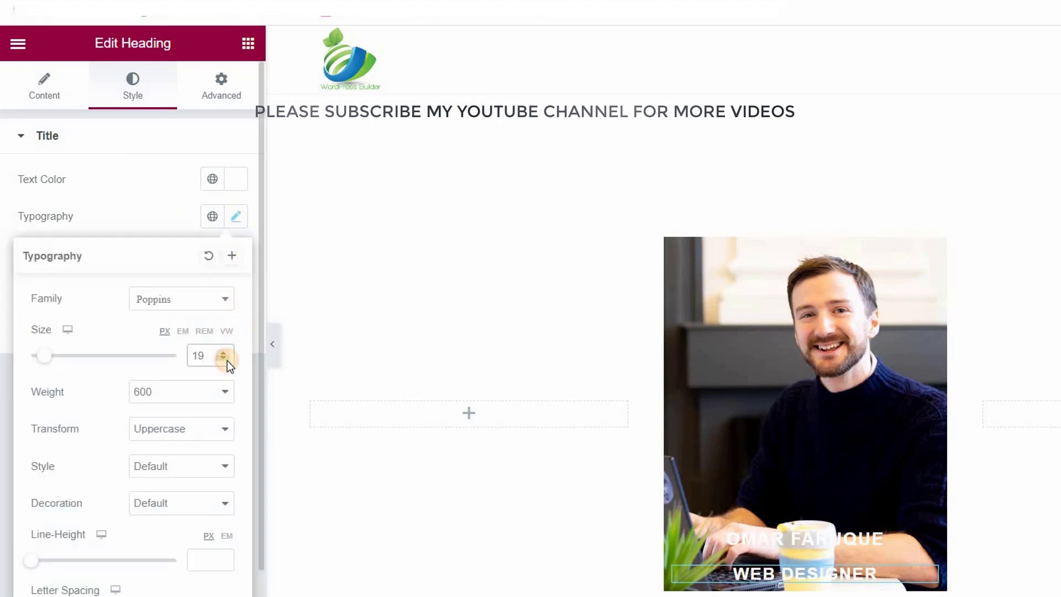
click(226, 360)
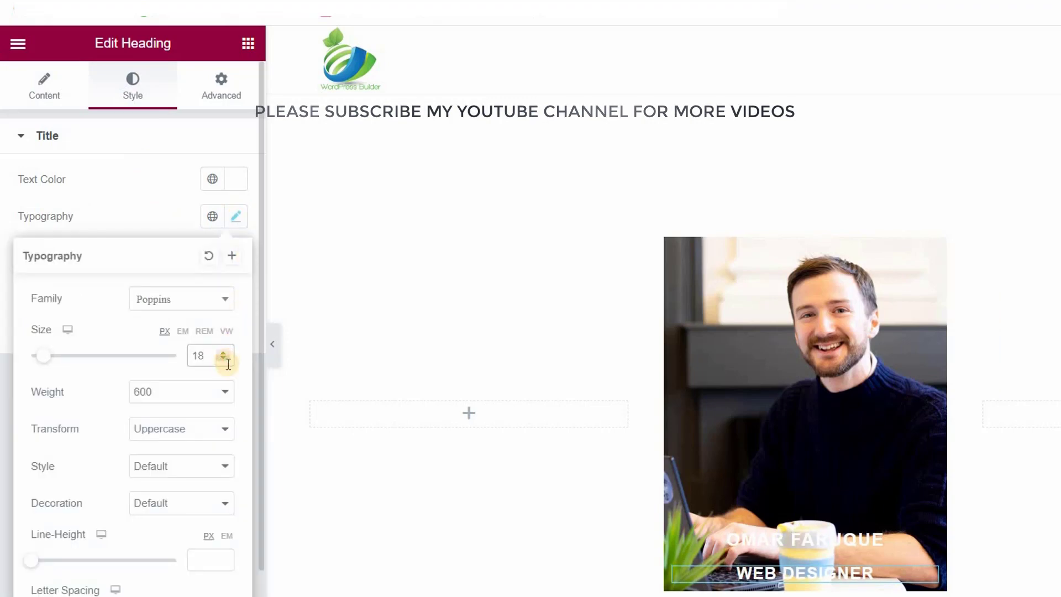
click(143, 394)
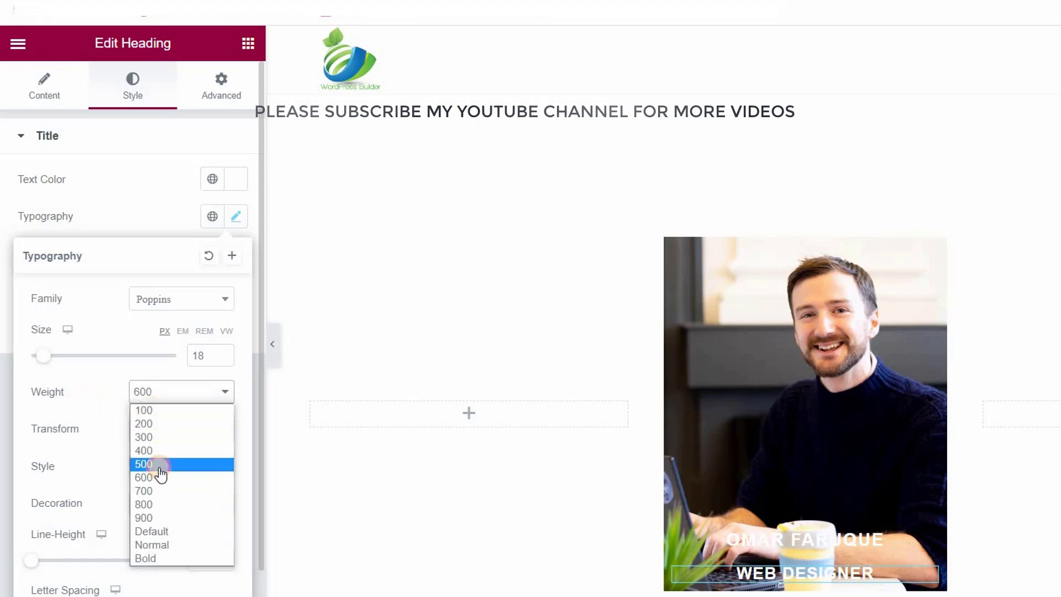
click(159, 468)
click(522, 460)
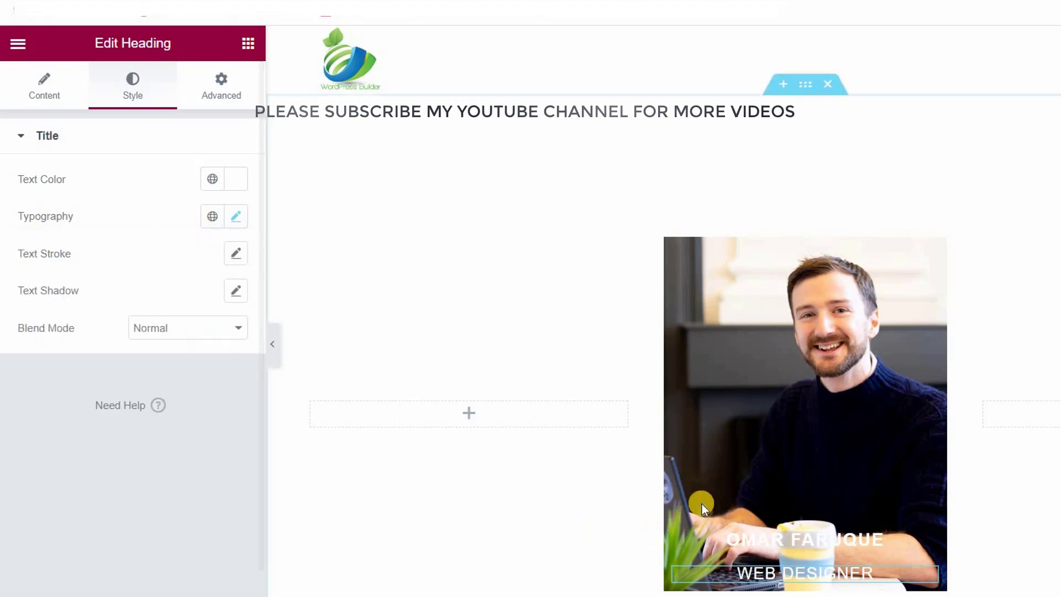
scroll(814, 508, down, 3)
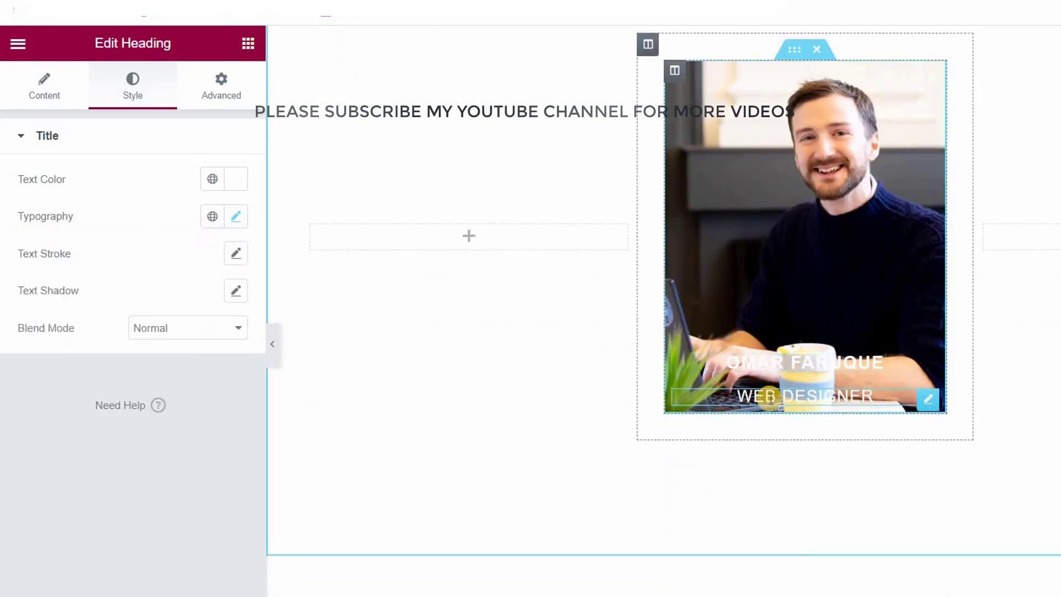
scroll(609, 356, up, 2)
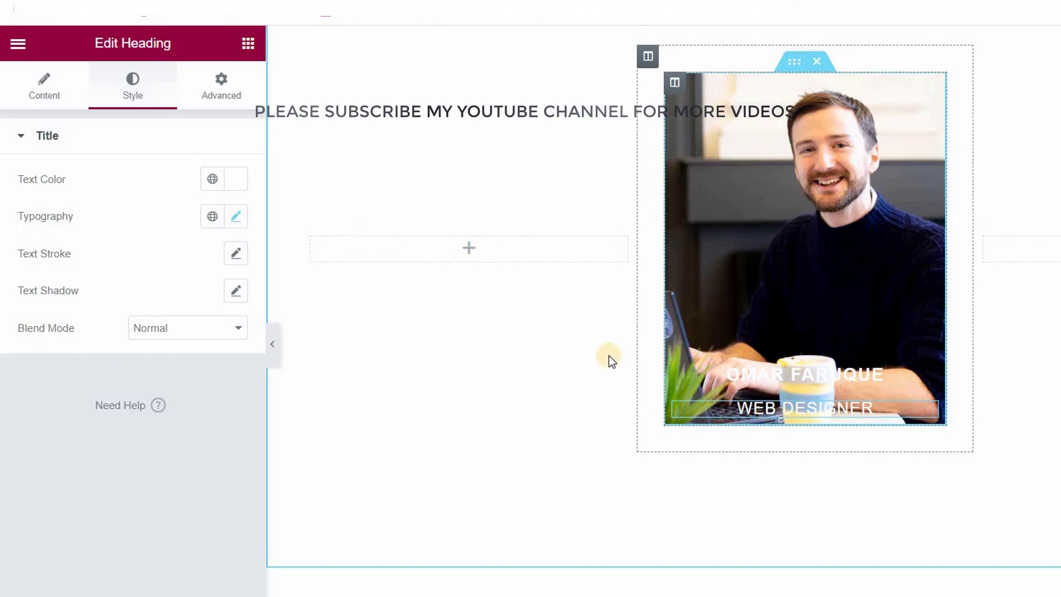
Step: Unlink the subtitle's margins and set its top margin to -15
click(219, 93)
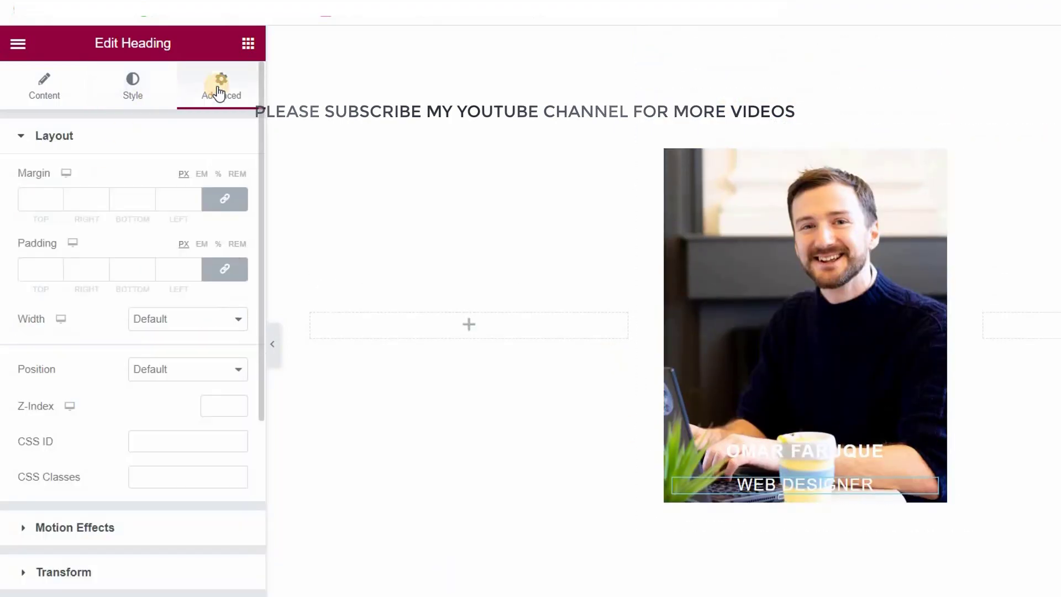
click(221, 200)
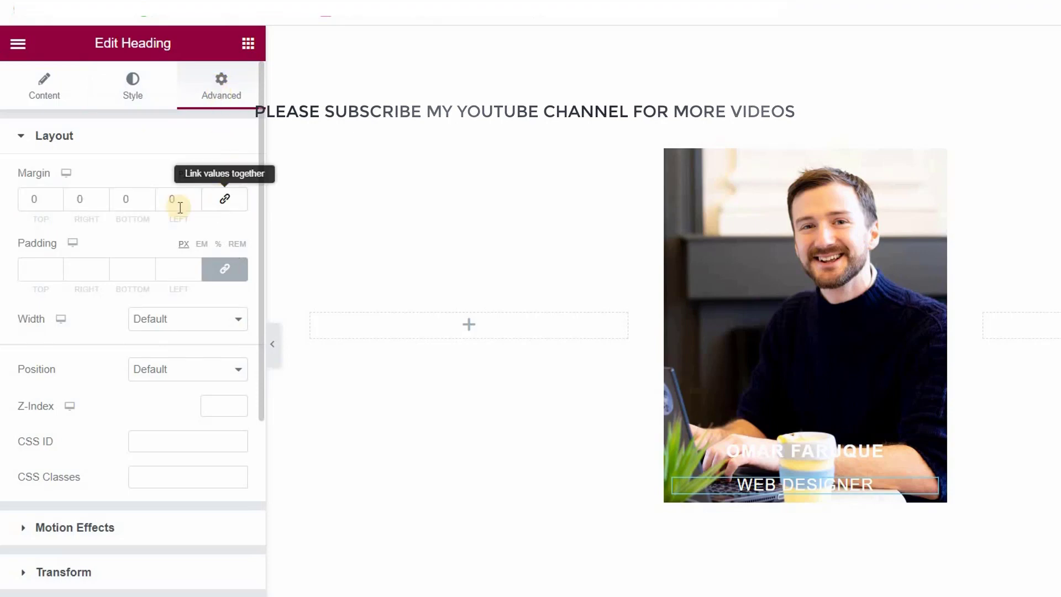
click(54, 203)
click(55, 203)
click(55, 203)
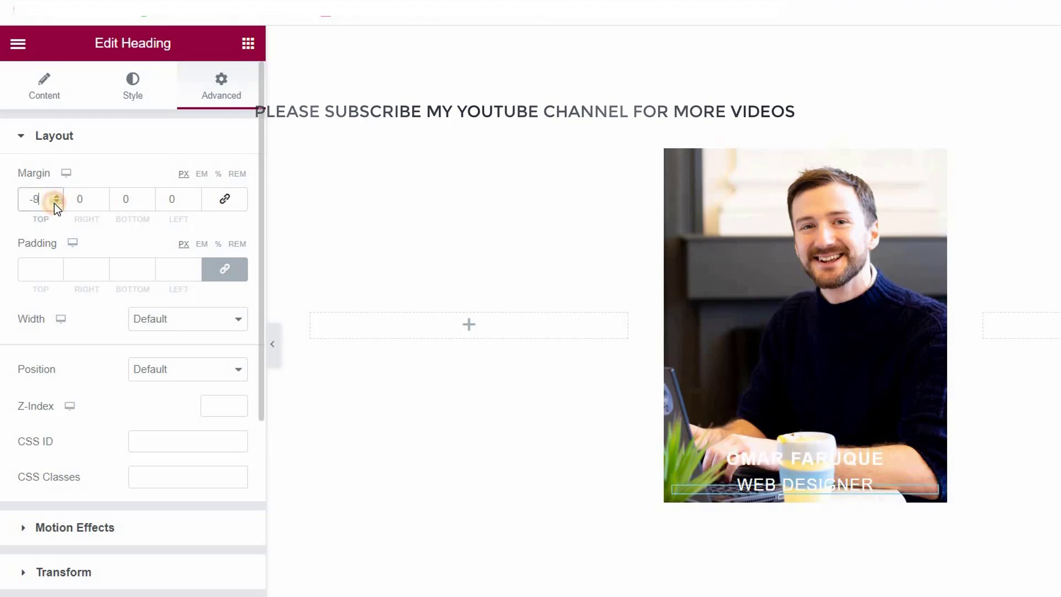
click(54, 203)
click(54, 203)
click(54, 203)
click(55, 204)
click(54, 203)
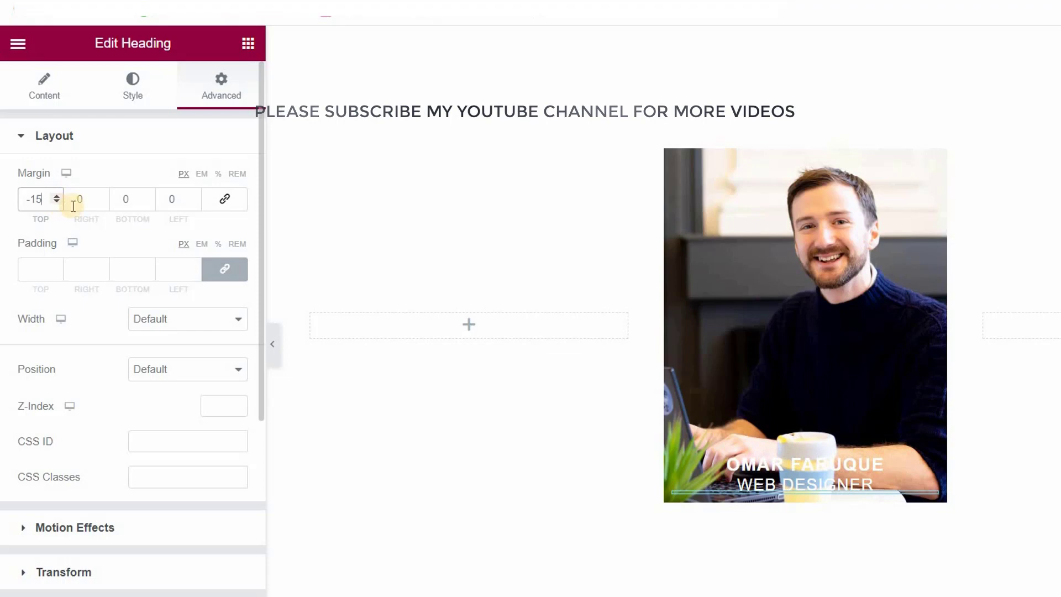
Step: Change the subtitle's text transform to Capitalize
click(136, 94)
click(235, 218)
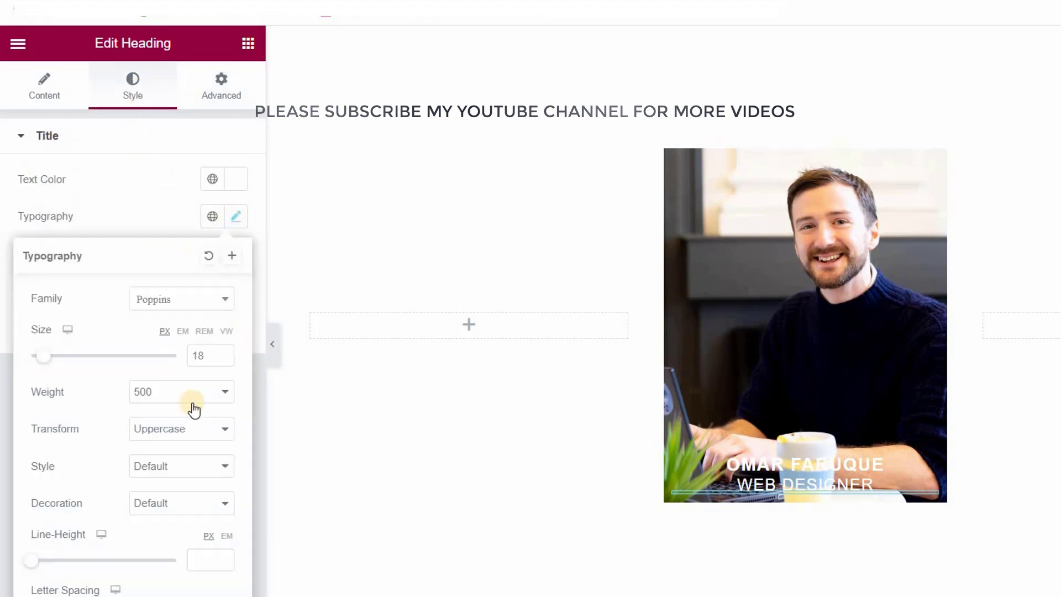
click(179, 434)
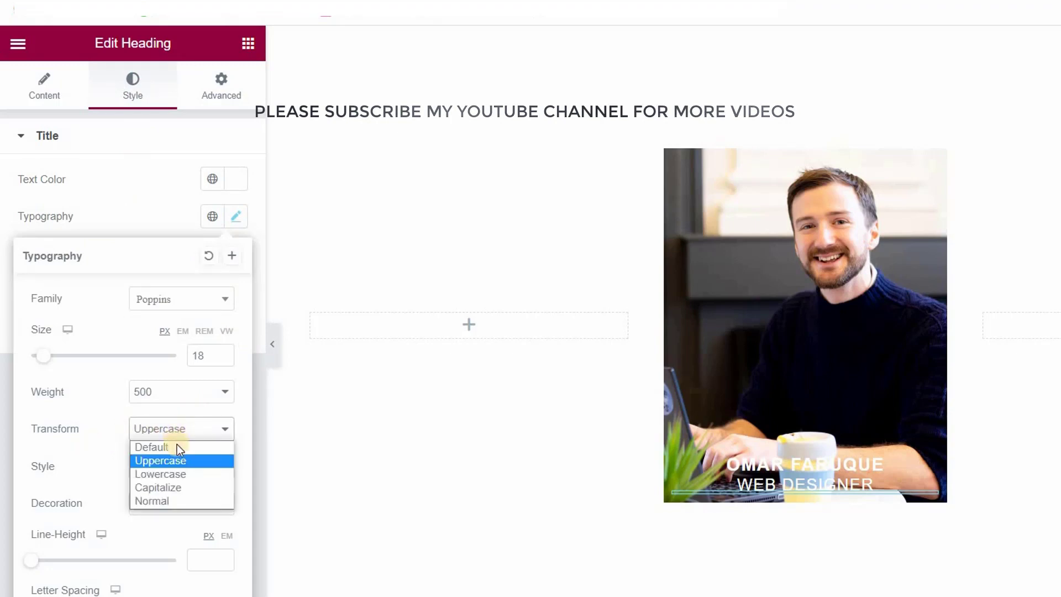
click(174, 486)
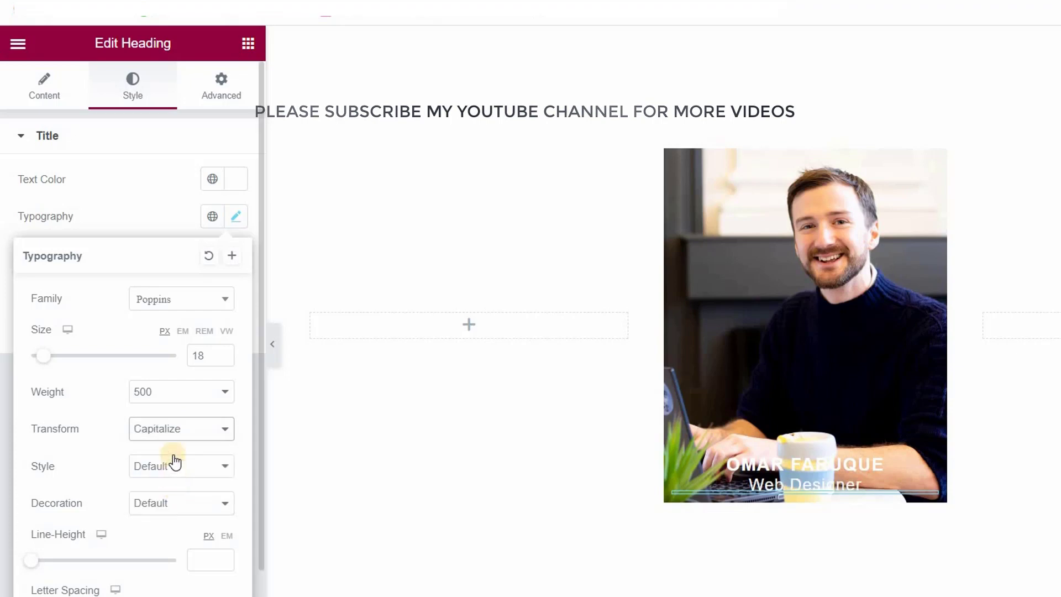
click(171, 222)
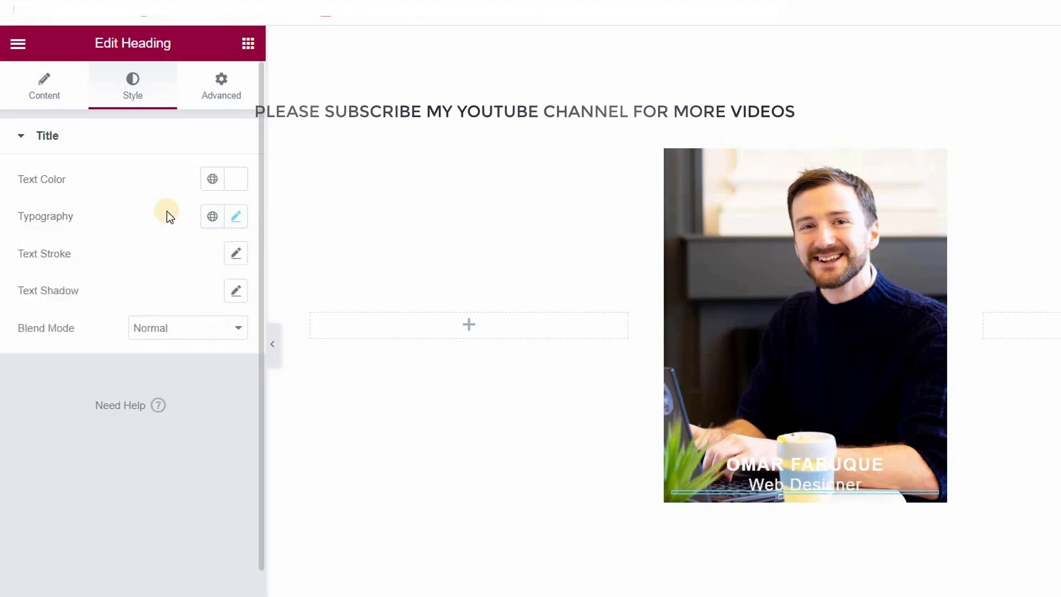
Step: Search widgets for 'so' and drop a Social Icons widget onto the portrait card
click(248, 43)
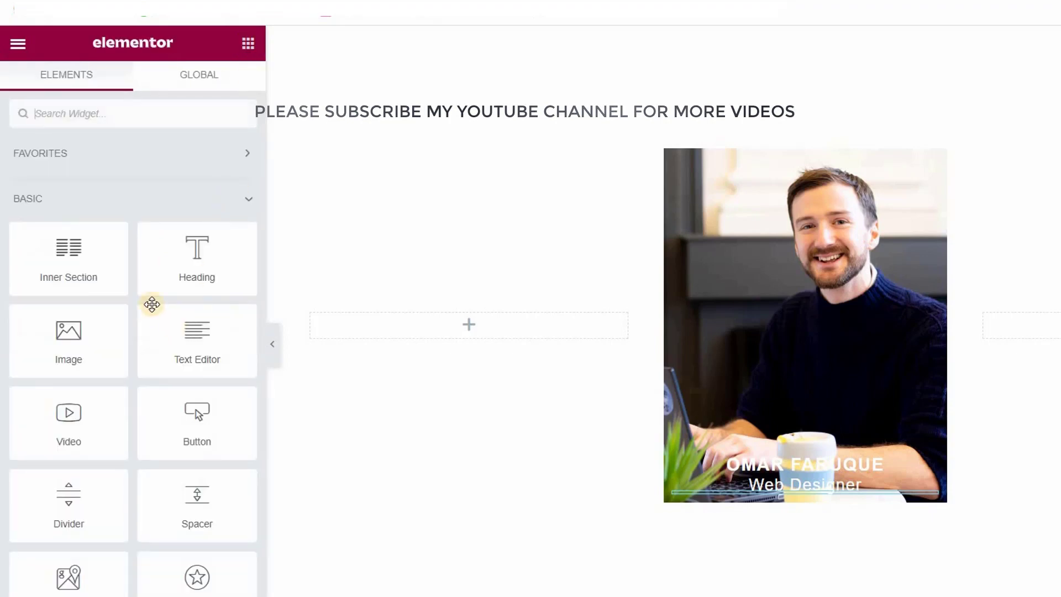
click(138, 118)
text(s)
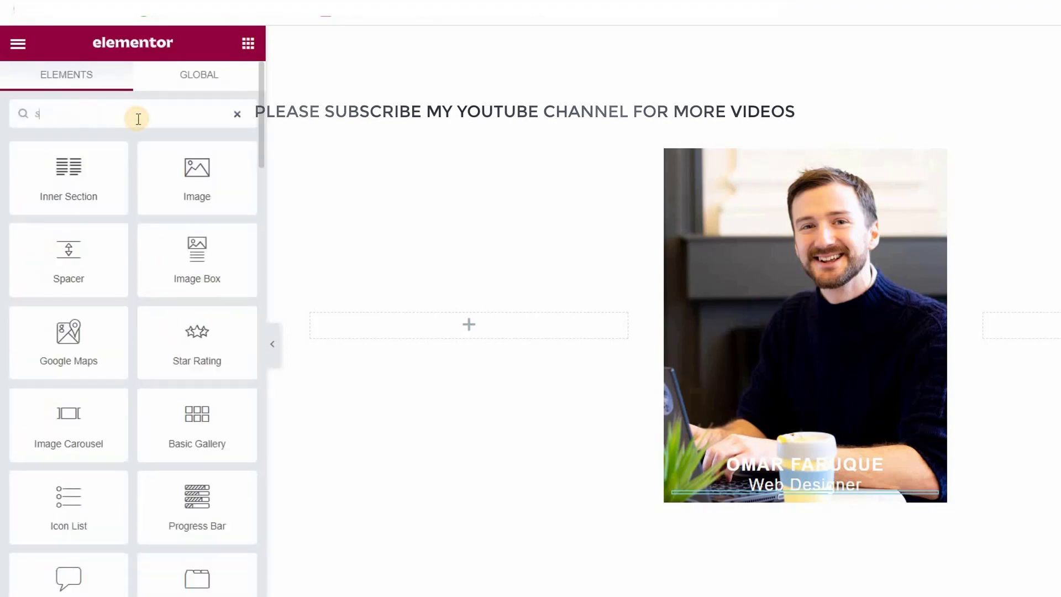
text(o)
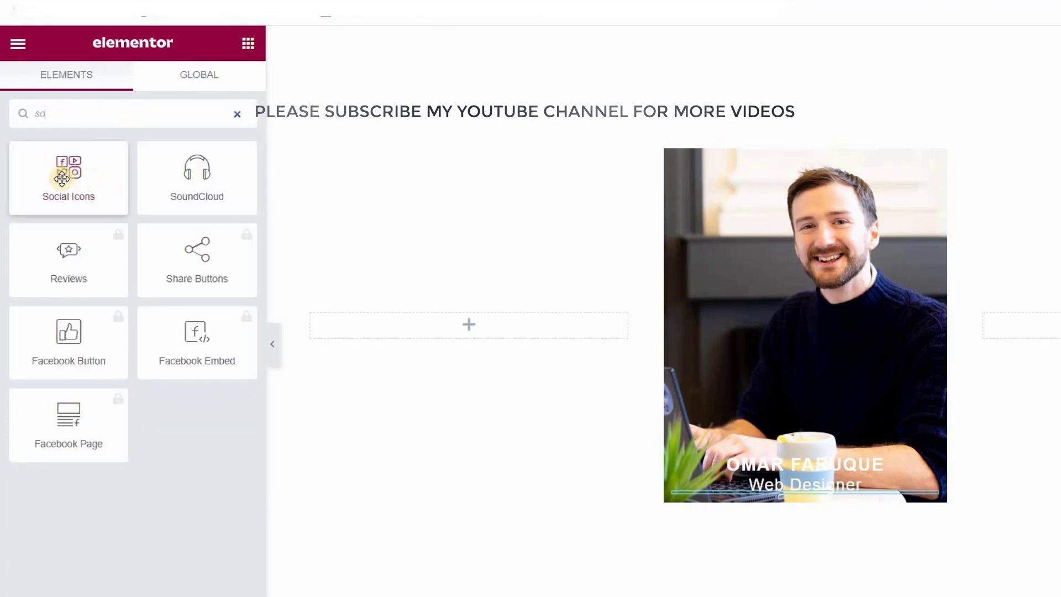
drag(61, 178, 744, 476)
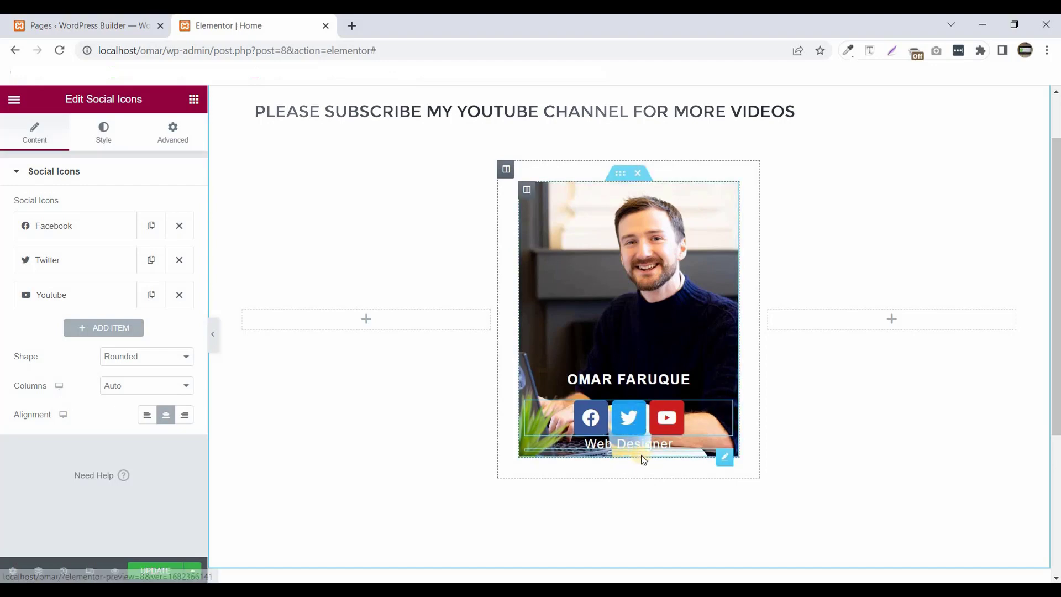
Step: Use the Navigator to move the social icons below the Web Designer subtitle
right_click(656, 419)
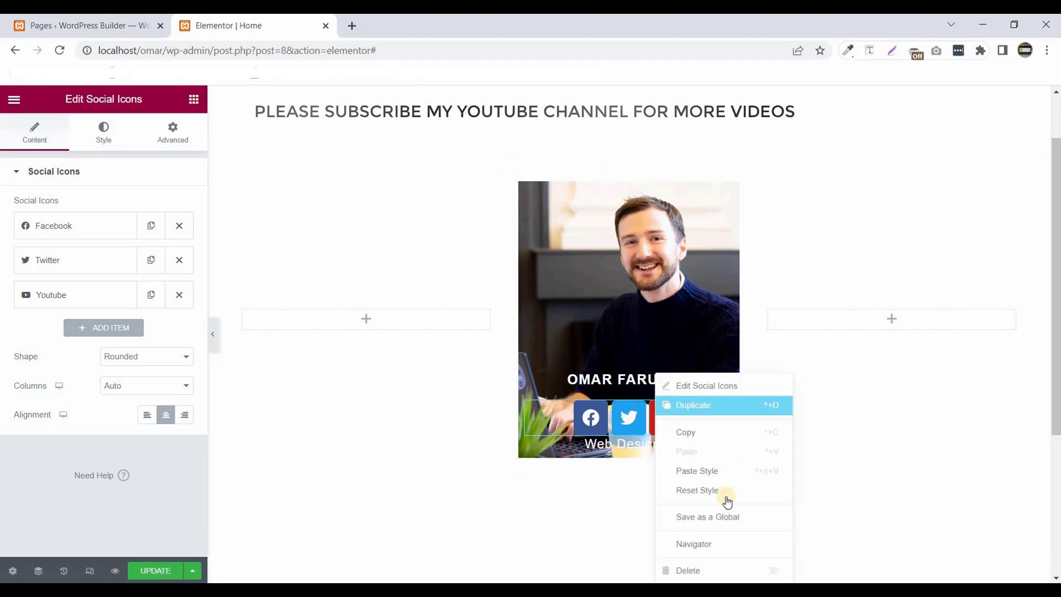
click(713, 545)
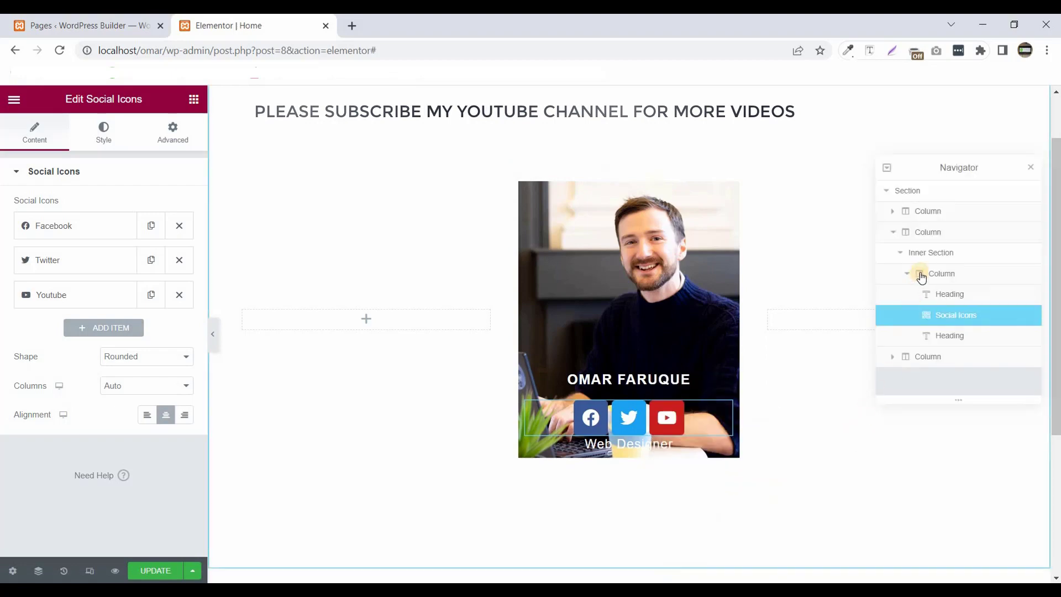
drag(944, 320, 949, 343)
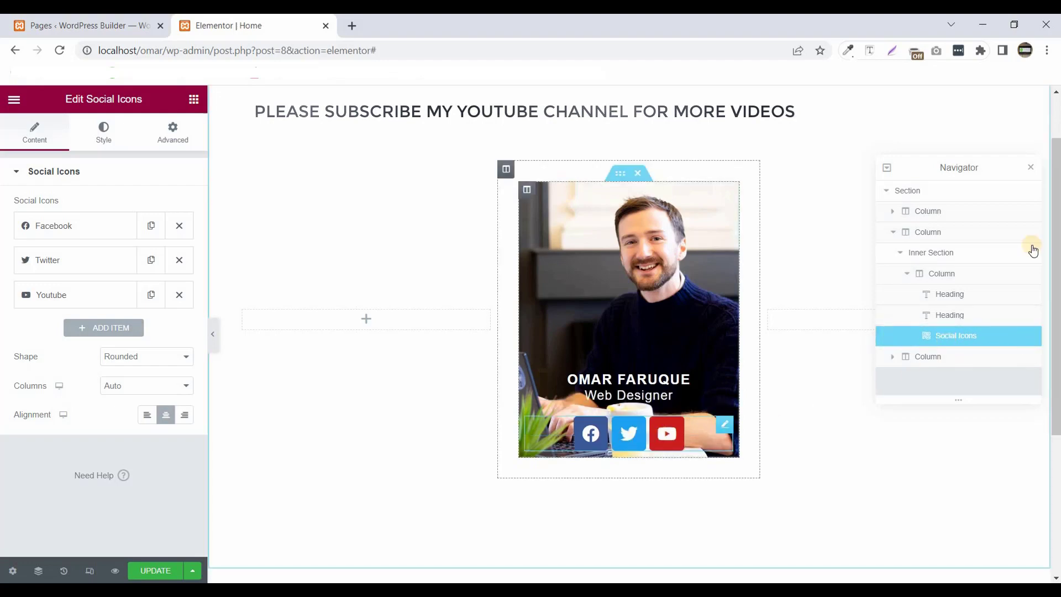
click(1032, 167)
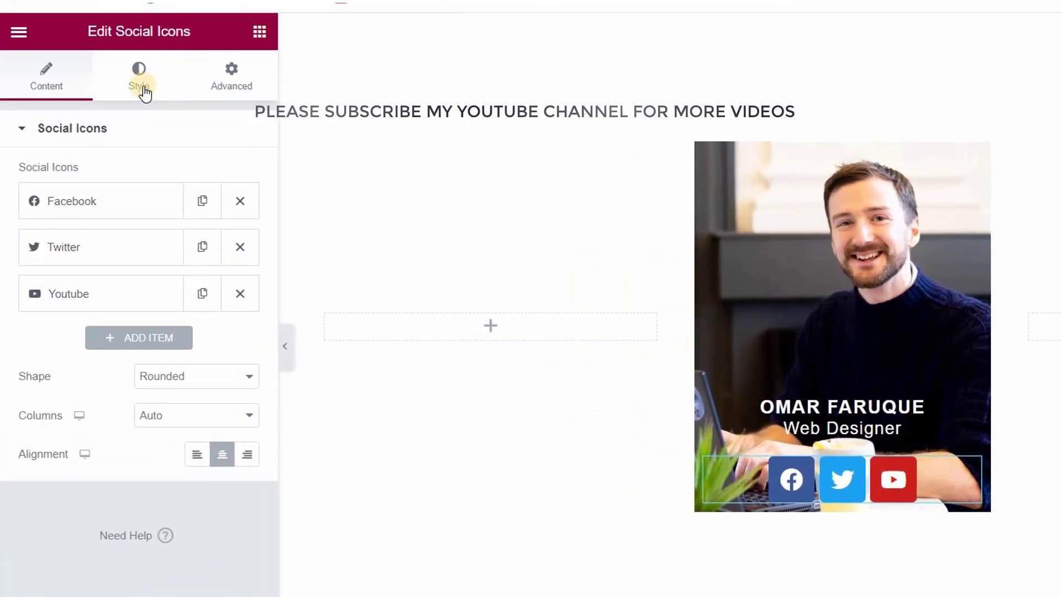
Step: Give the social icons a custom colour with a nearly transparent primary background
click(141, 85)
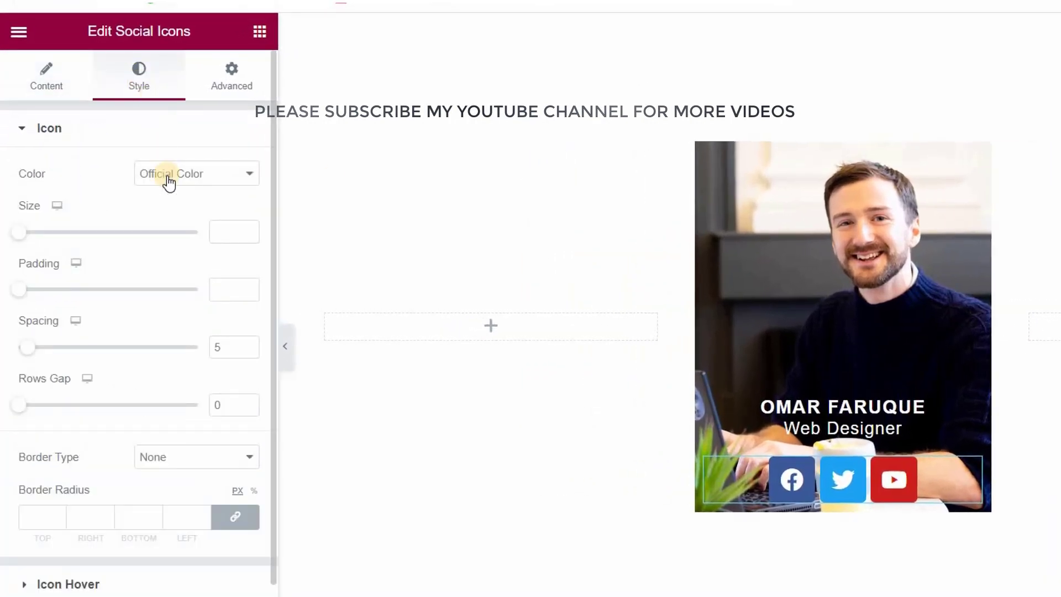
click(168, 176)
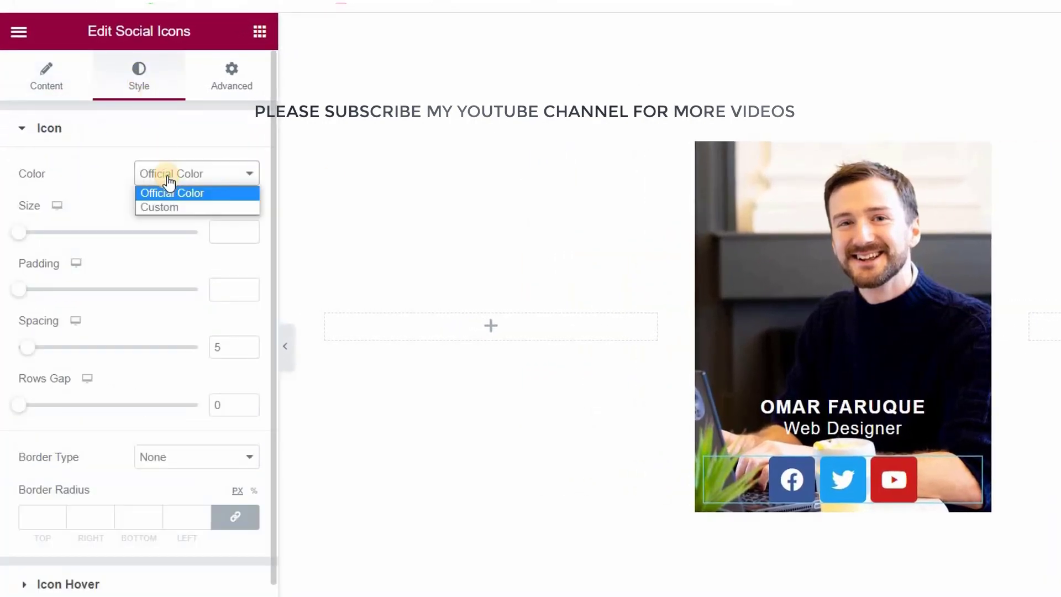
click(167, 207)
click(247, 213)
drag(243, 469, 1, 476)
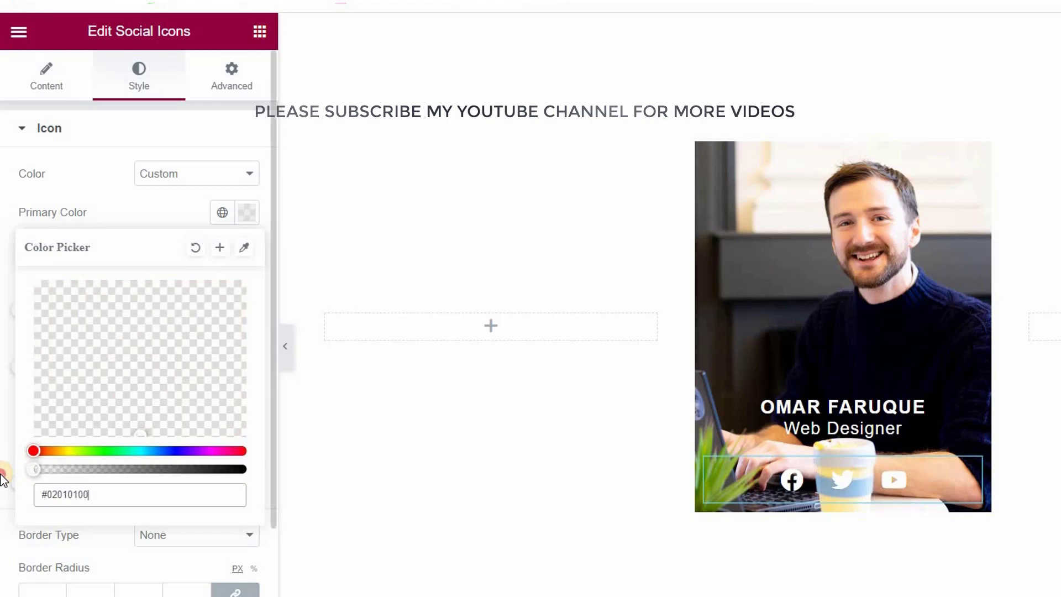
click(96, 160)
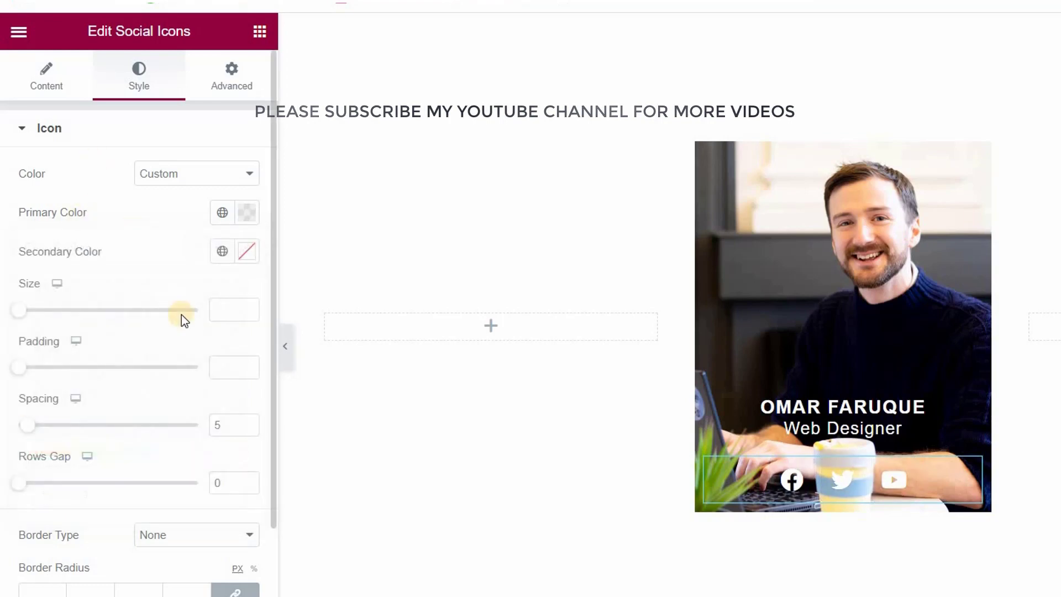
Step: Set the social icon size to 18 and padding to 0.3
click(226, 312)
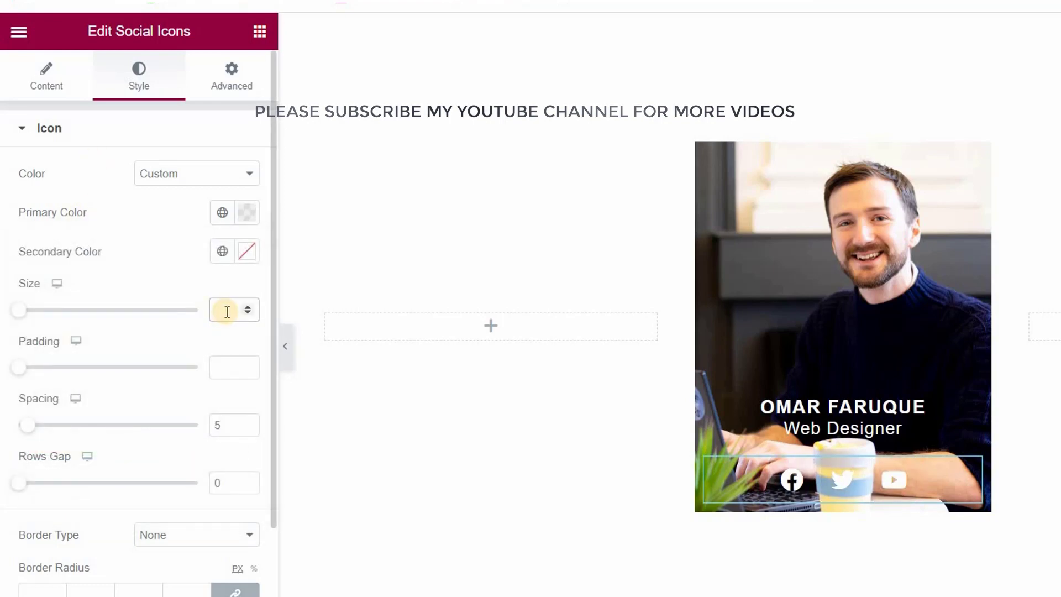
text(18)
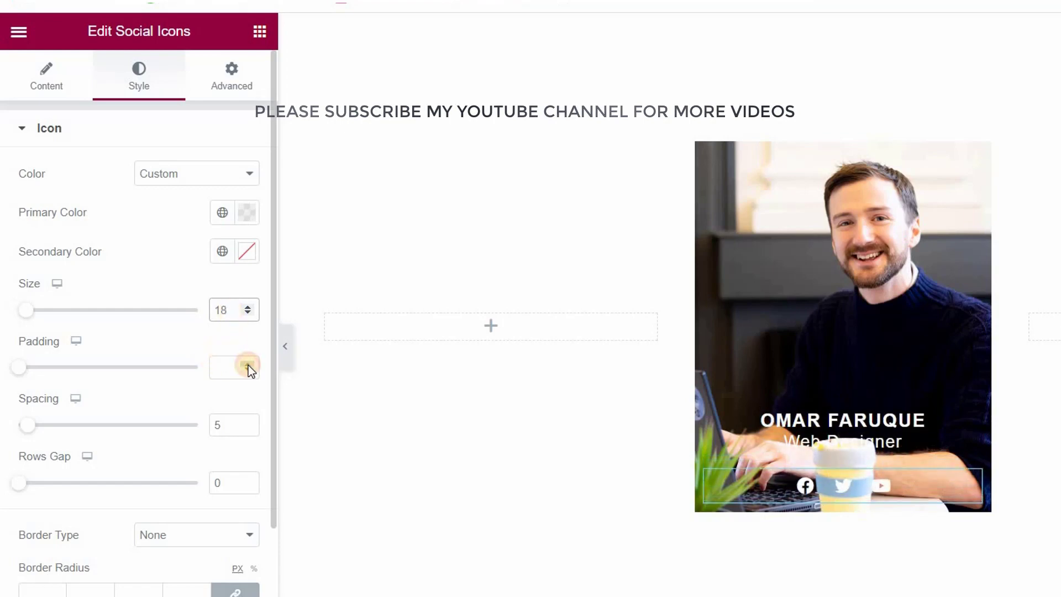
click(248, 366)
click(247, 366)
click(248, 365)
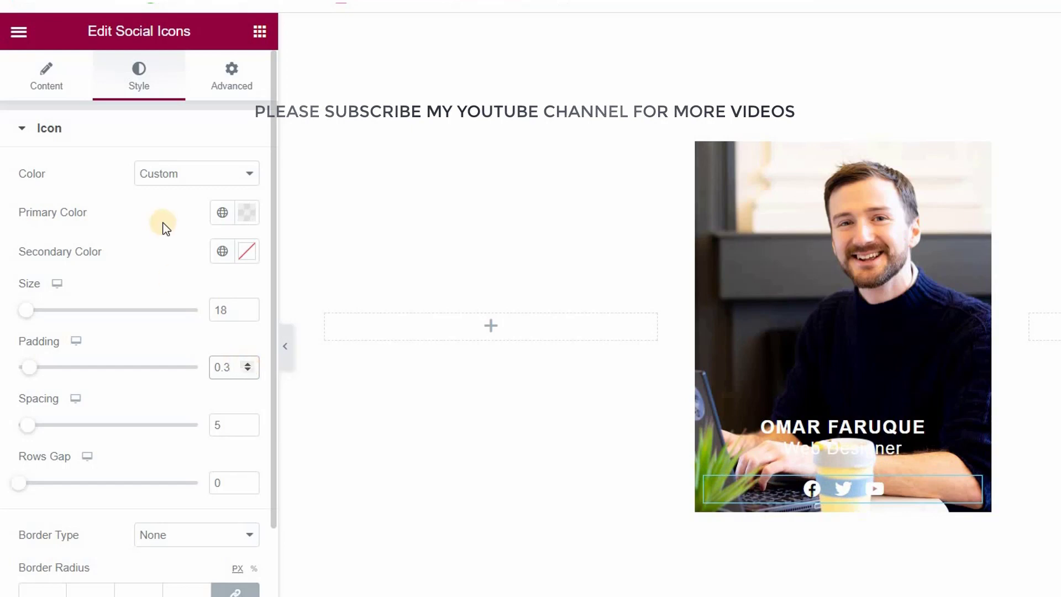
Step: Unlink the social icons' margins and set top to -15 and bottom to 20
click(239, 87)
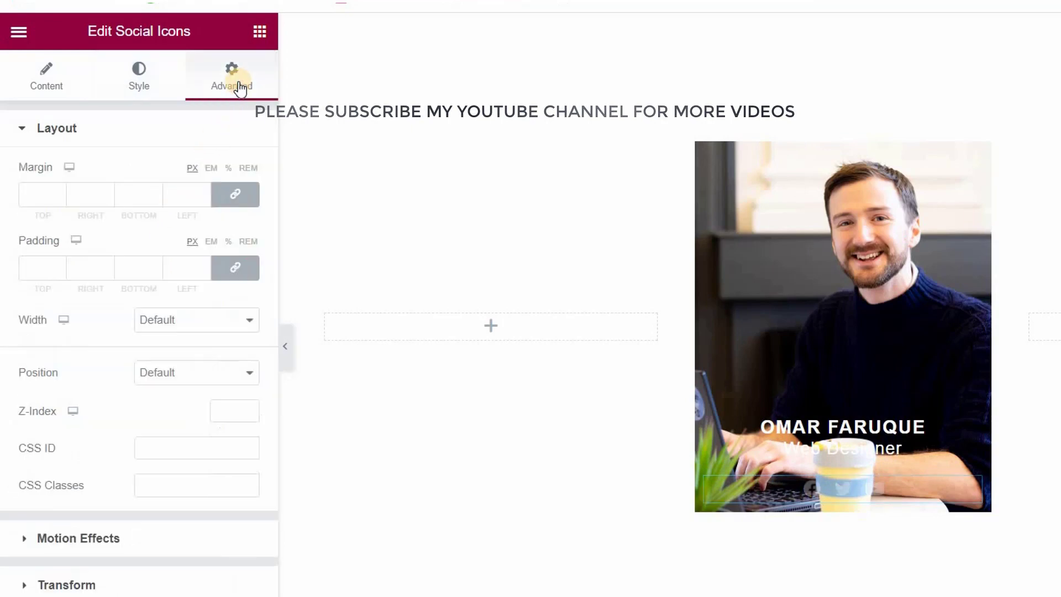
click(242, 201)
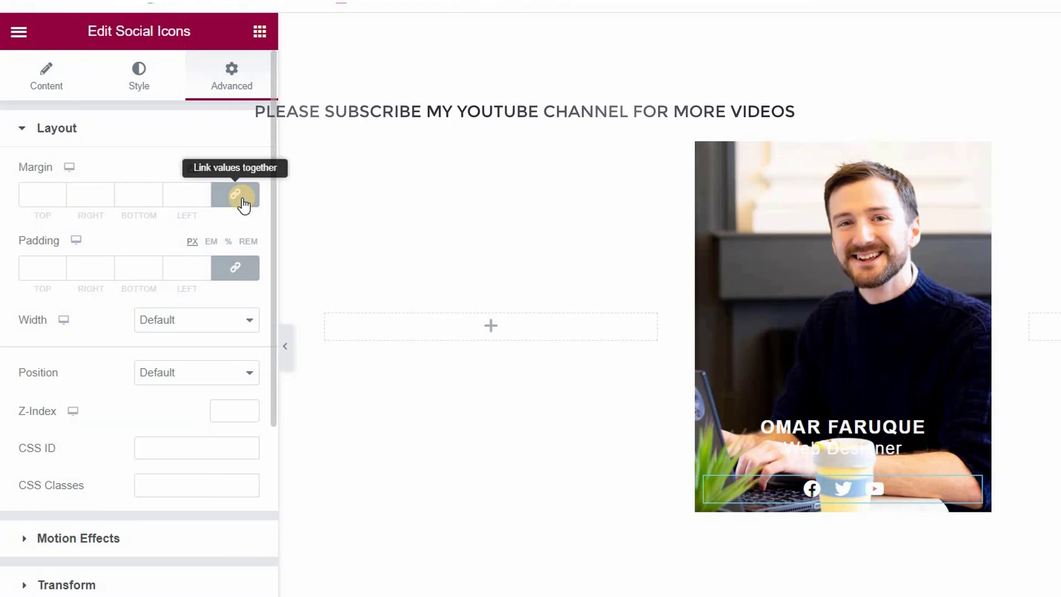
click(240, 199)
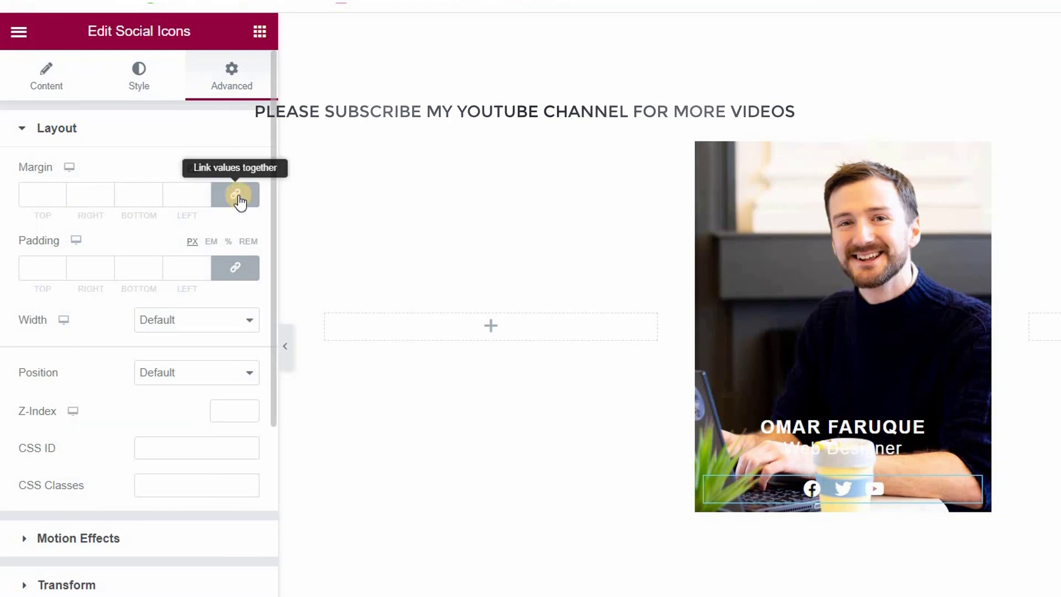
click(59, 199)
scroll(59, 199, down, 14)
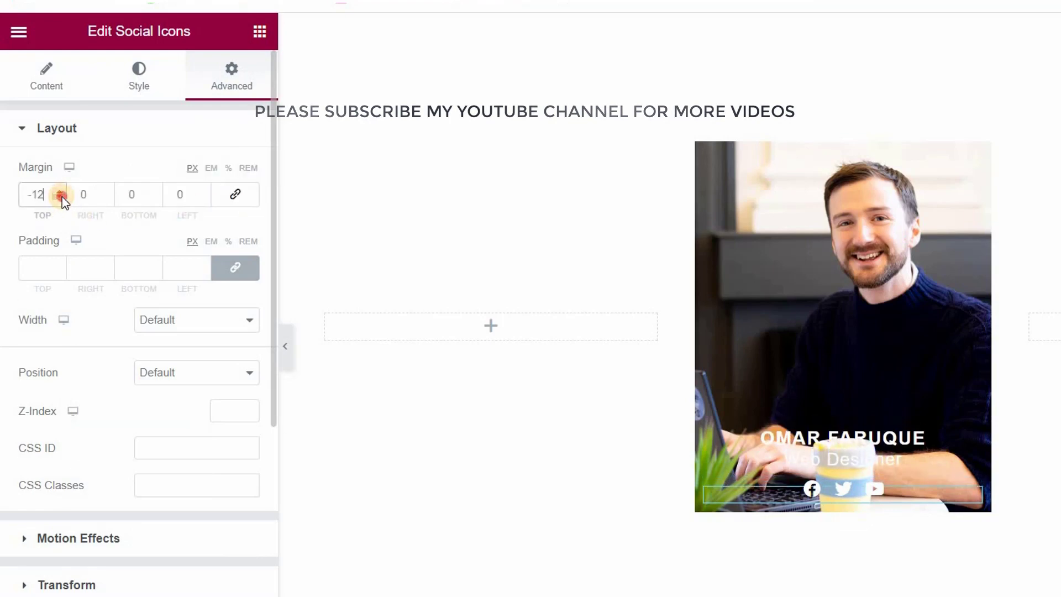
click(121, 193)
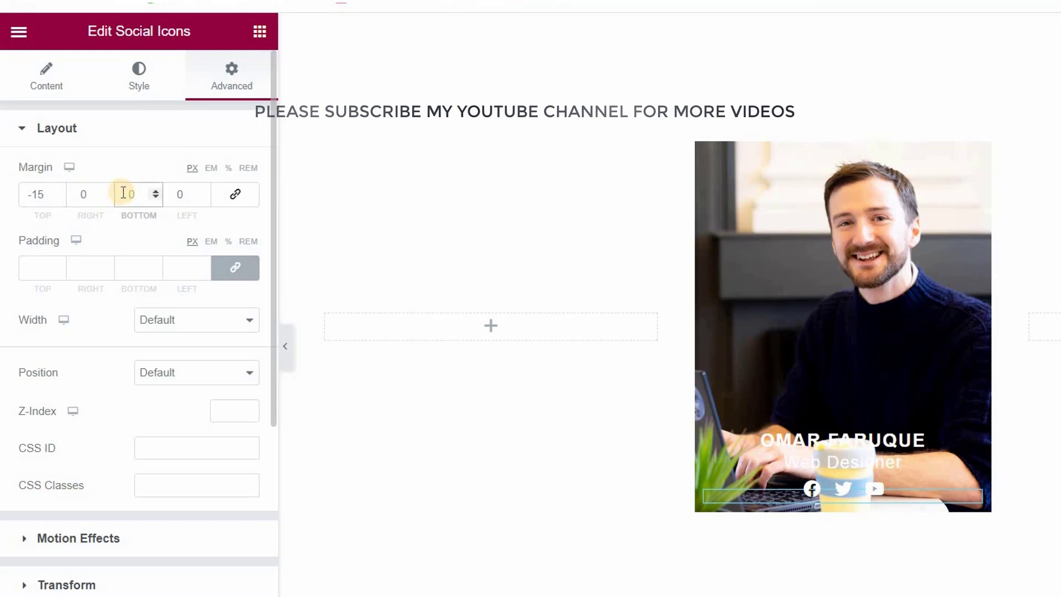
text(20)
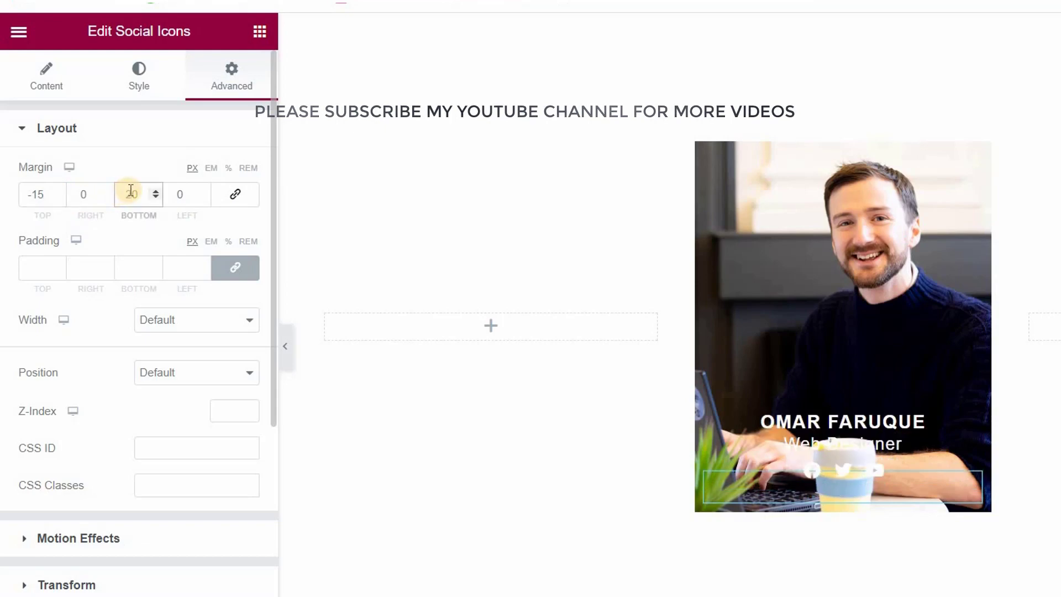
mouse_move(731, 250)
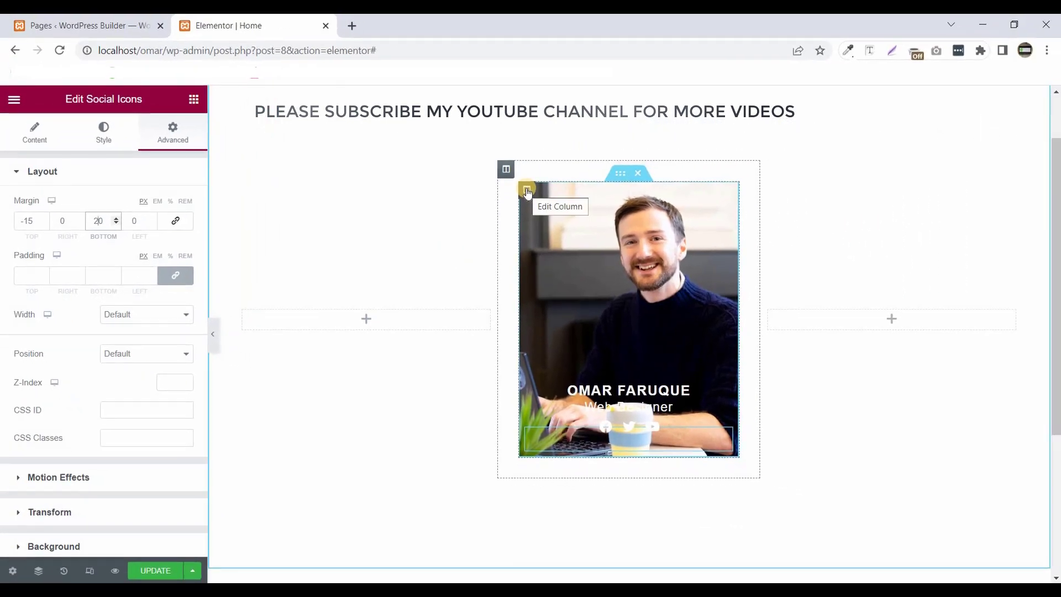
Step: Give the card's column a Classic white background at low opacity, #FFFFFF2B
click(526, 190)
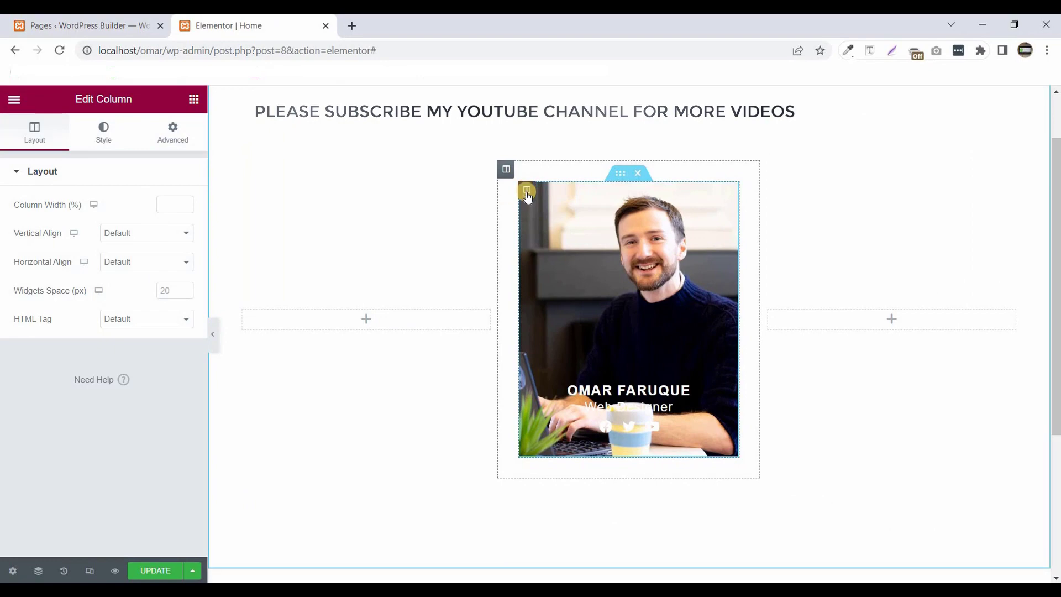
click(105, 141)
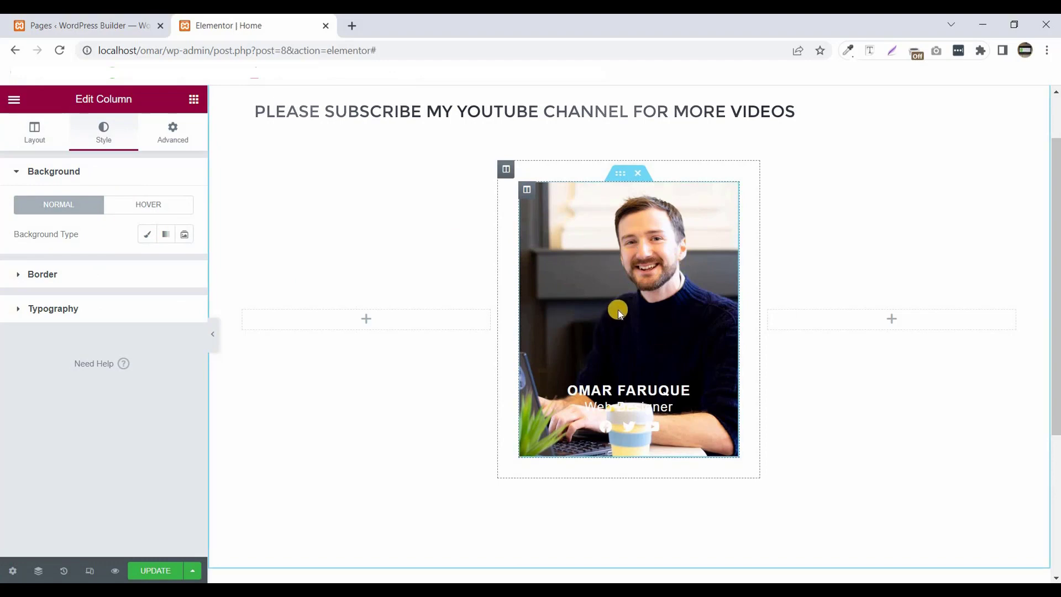
click(146, 239)
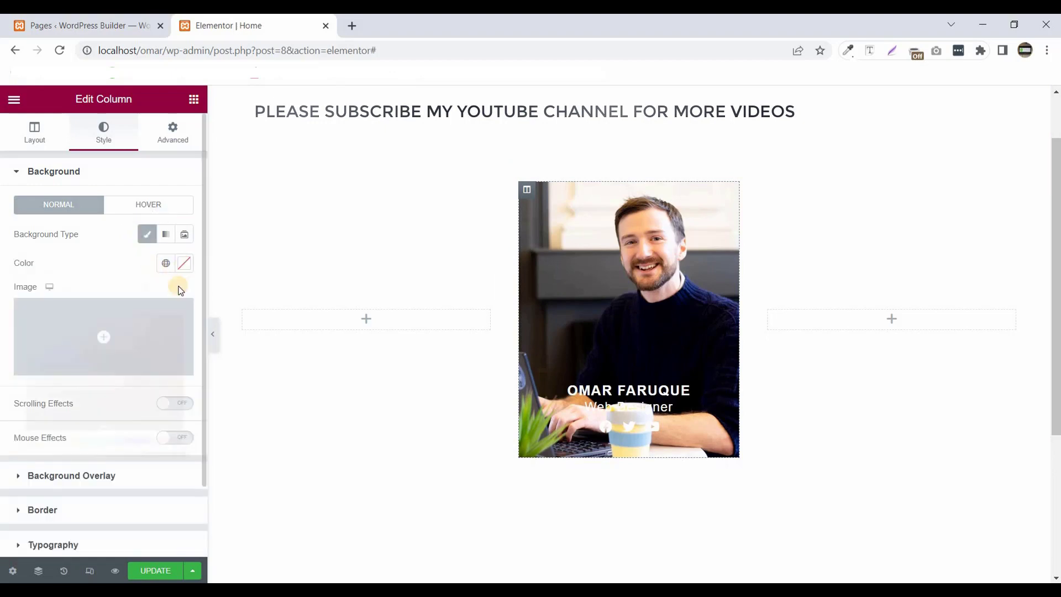
click(184, 263)
text(#ffffff)
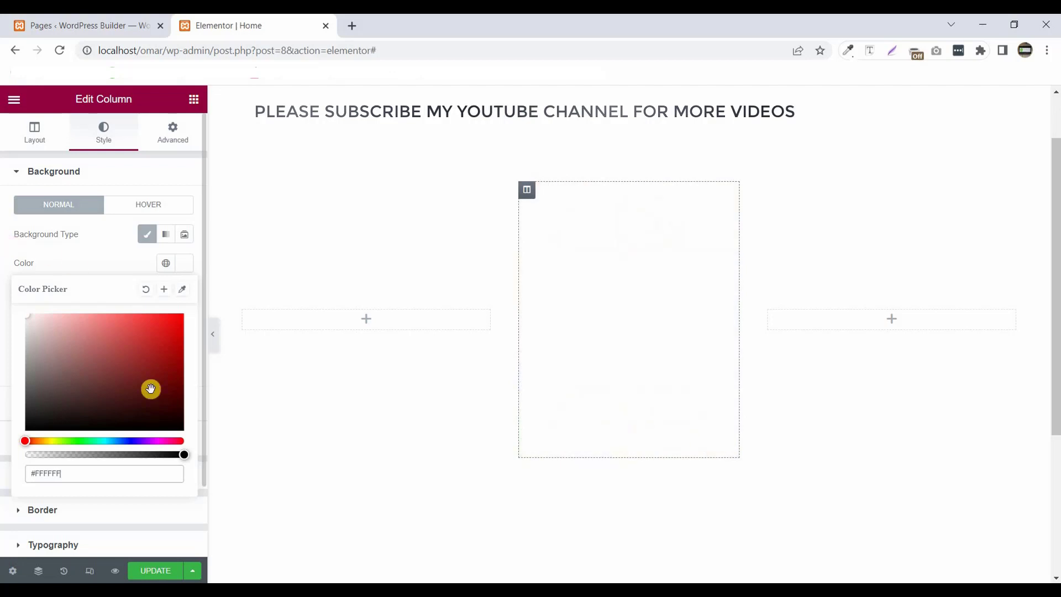
drag(182, 454, 39, 455)
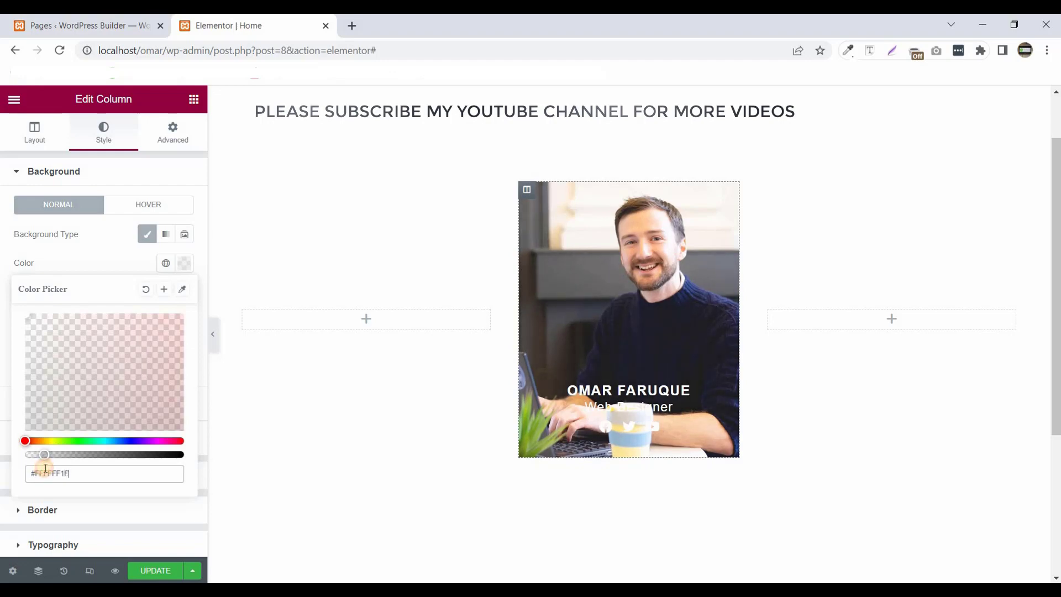
drag(47, 470, 54, 471)
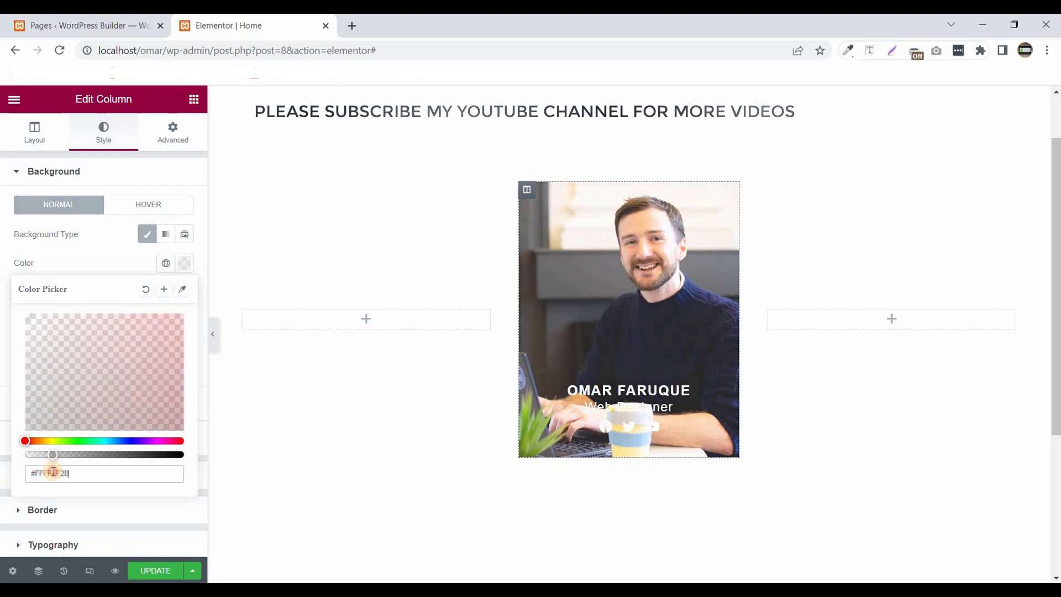
click(186, 264)
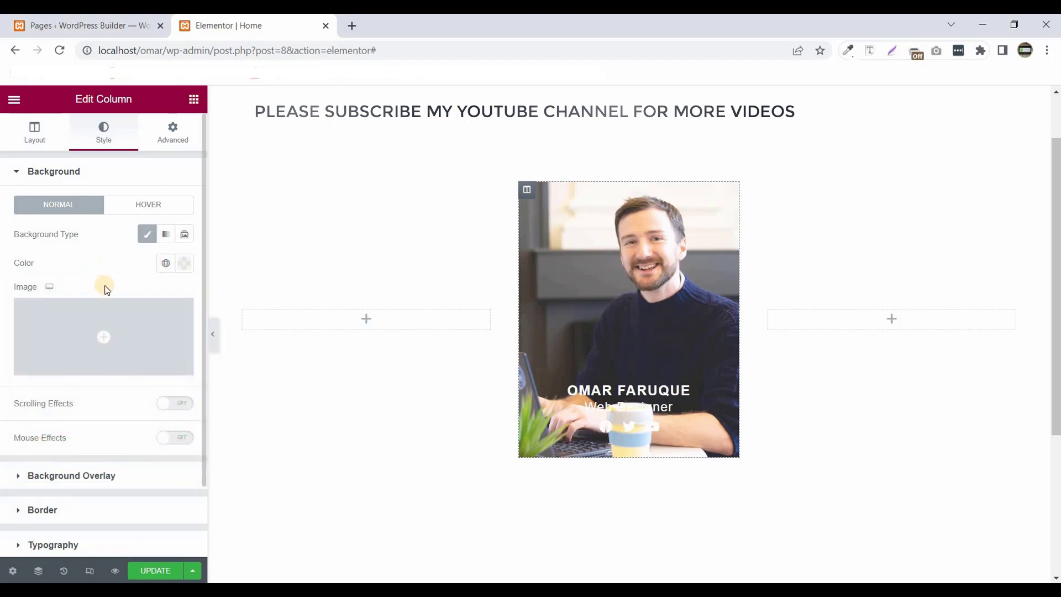
scroll(101, 289, down, 2)
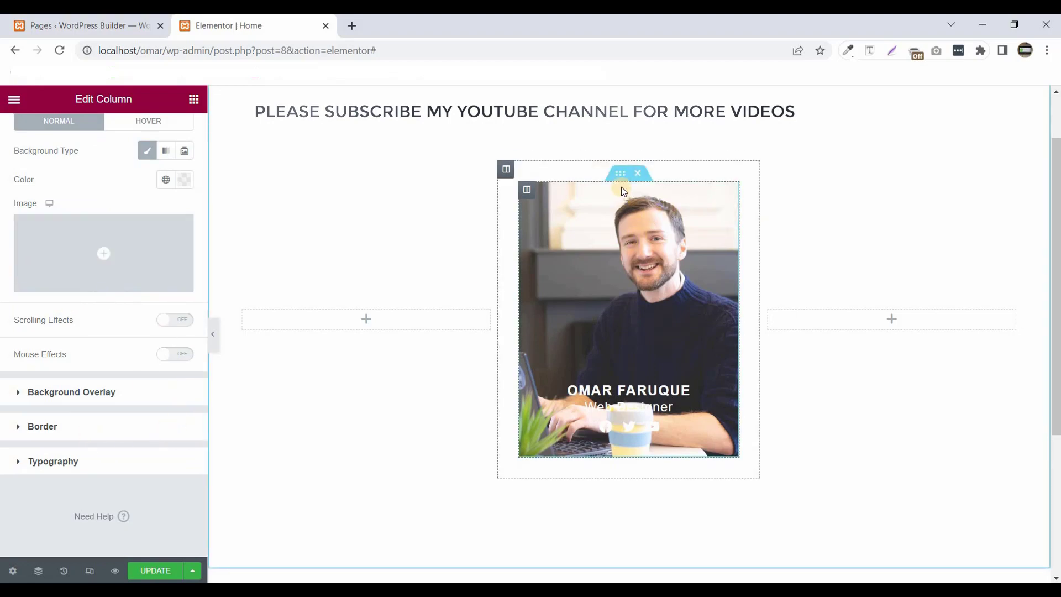
Step: Select the card's inner section and set a 12 px border radius on all corners
click(621, 176)
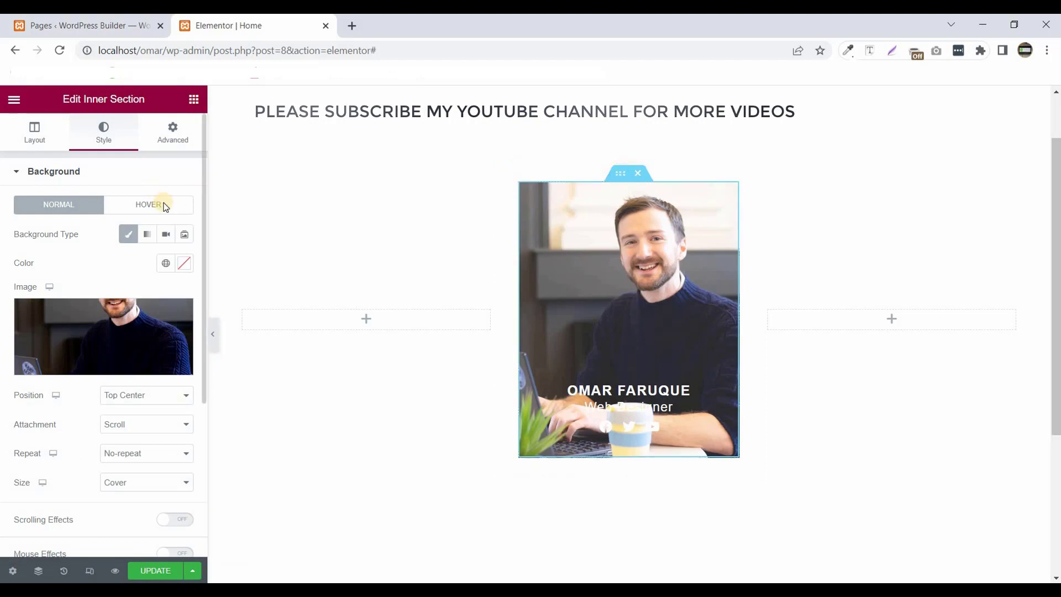
scroll(161, 202, down, 3)
scroll(149, 210, down, 1)
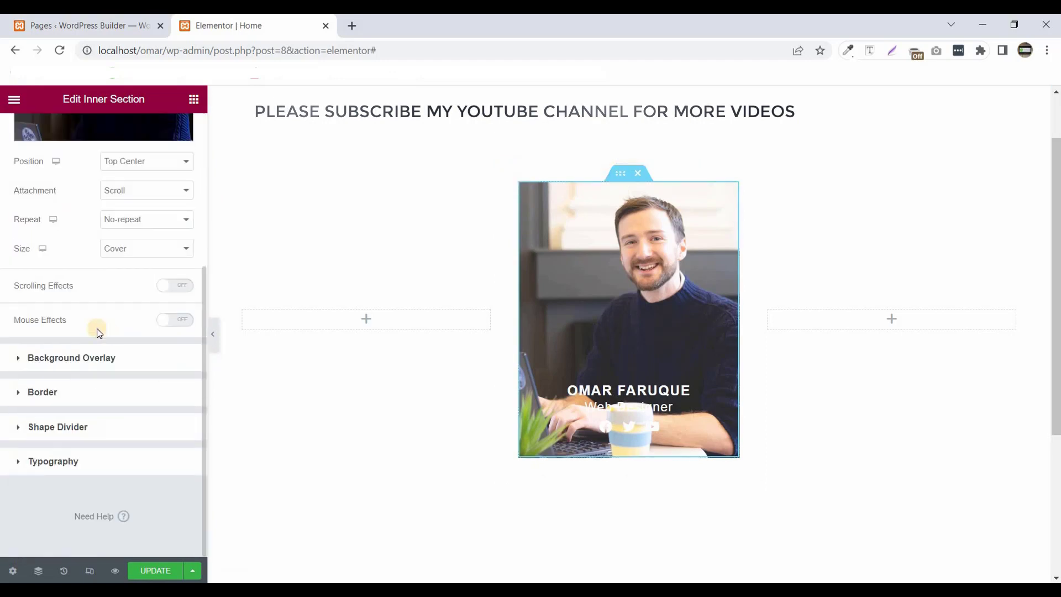
click(88, 397)
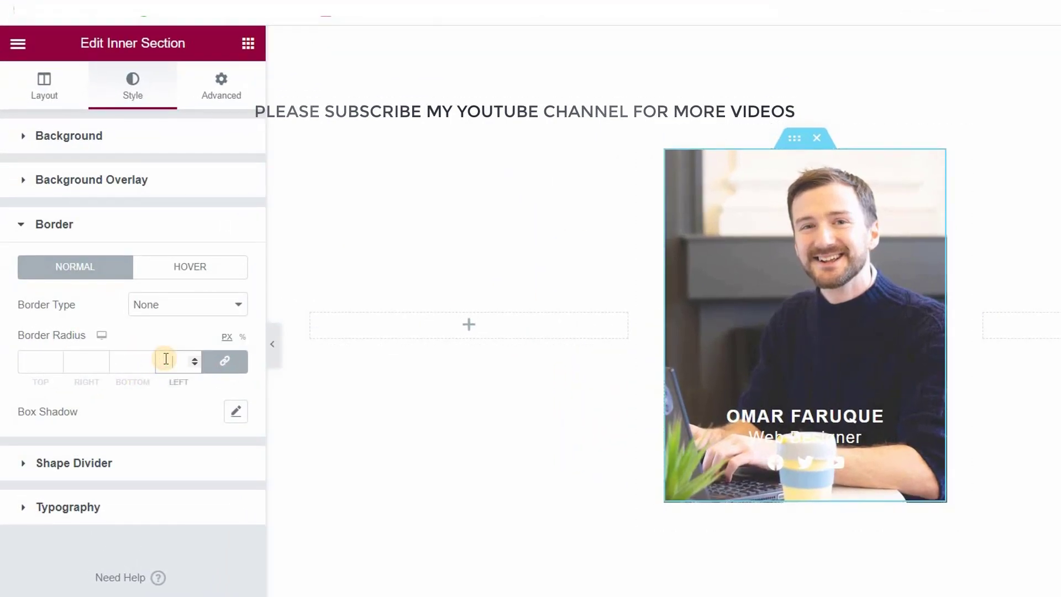
click(166, 360)
text(12)
Step: Add a box shadow to the card with a vertical offset of 22
click(238, 413)
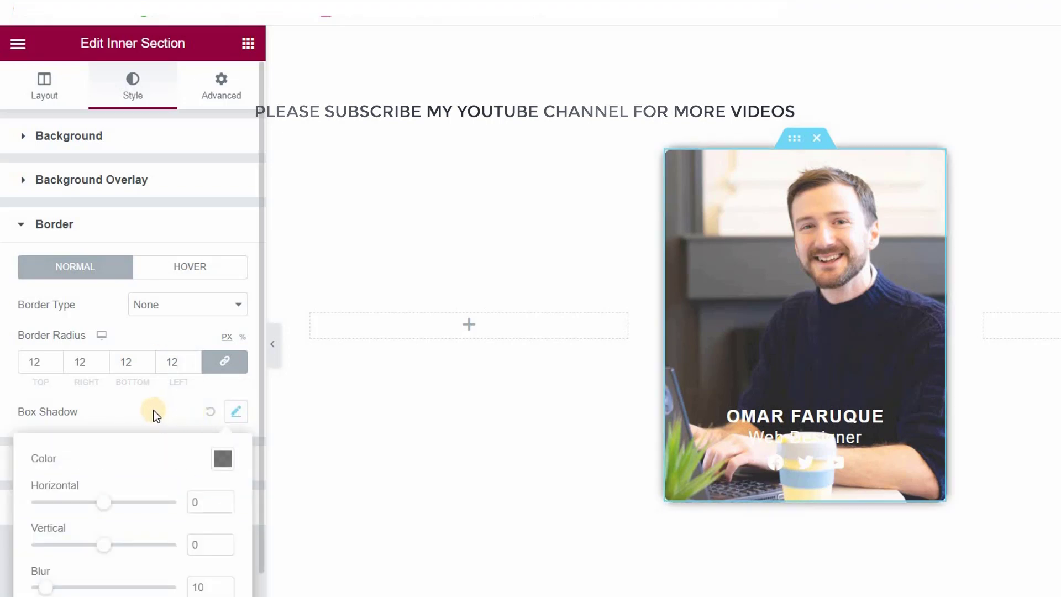
scroll(113, 462, down, 1)
drag(110, 487, 123, 492)
drag(119, 493, 114, 490)
click(225, 479)
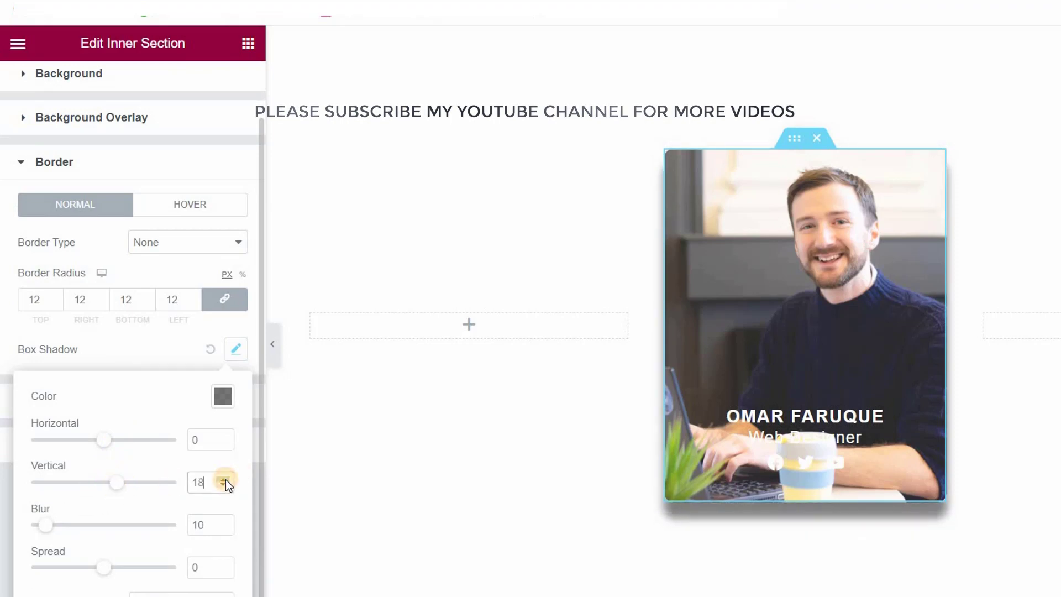
click(225, 478)
click(225, 479)
click(225, 478)
click(225, 478)
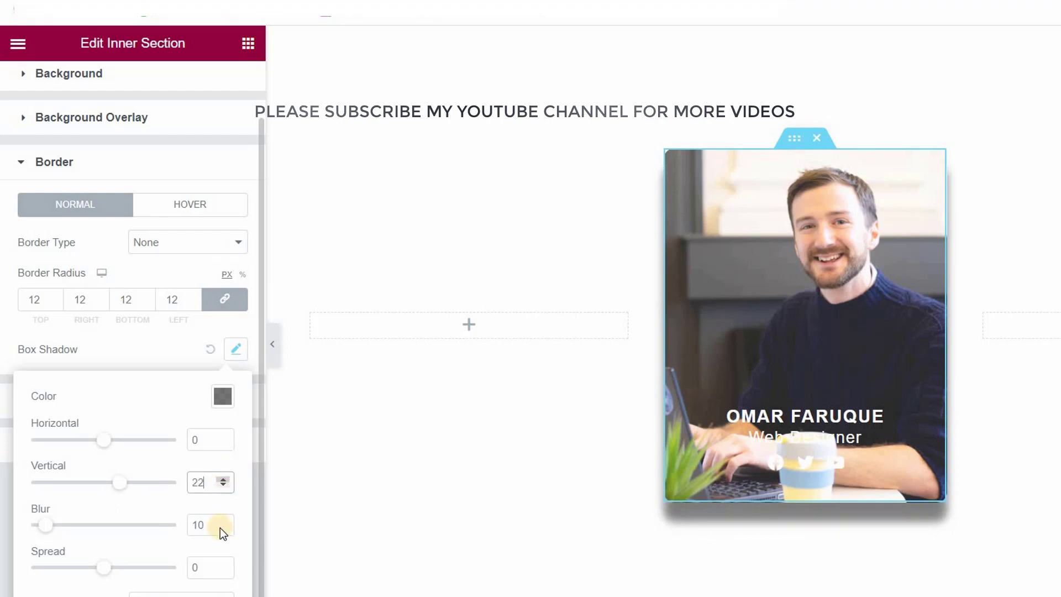
Step: Set the shadow blur to 40 and reduce the spread to 0
drag(47, 527, 99, 536)
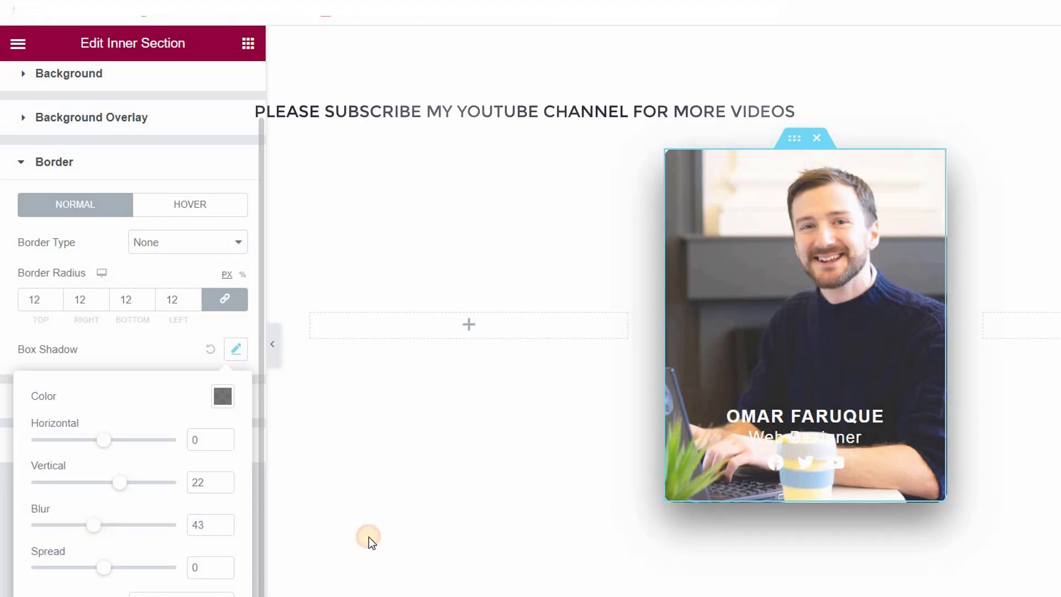
click(224, 527)
key(BackSpace)
text(0)
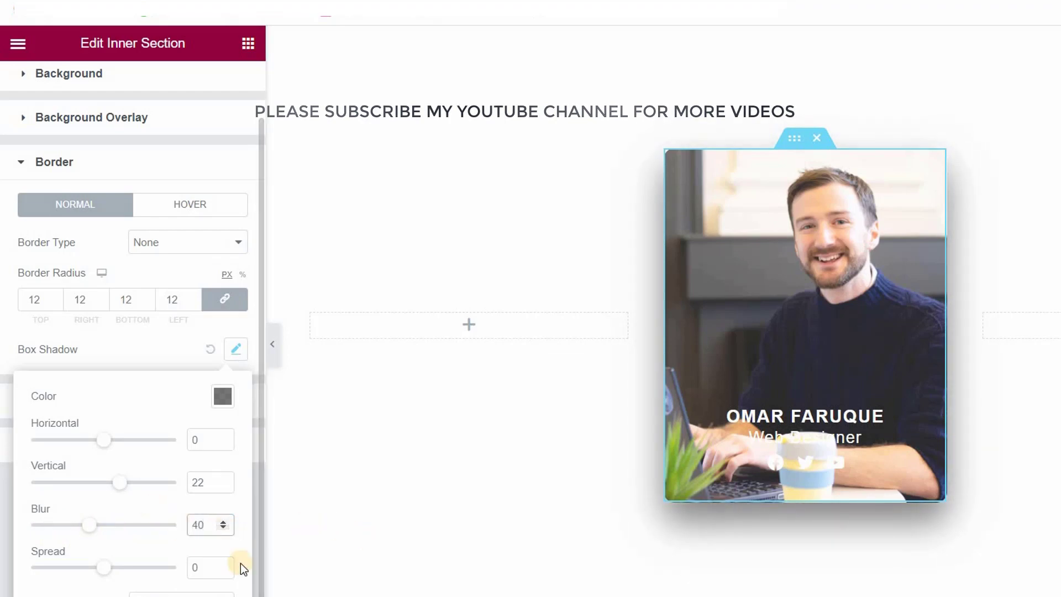
click(223, 570)
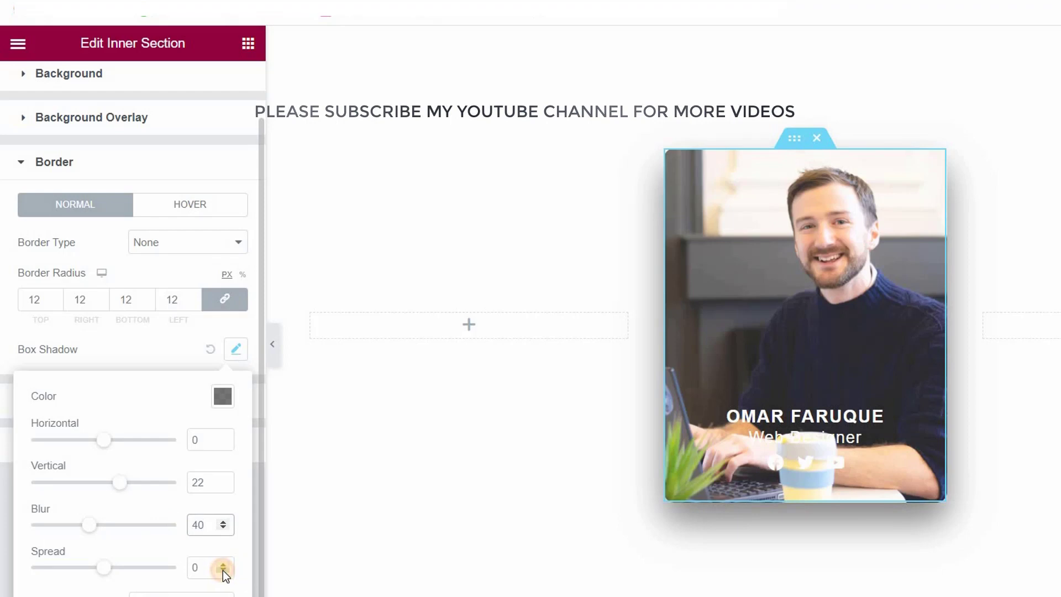
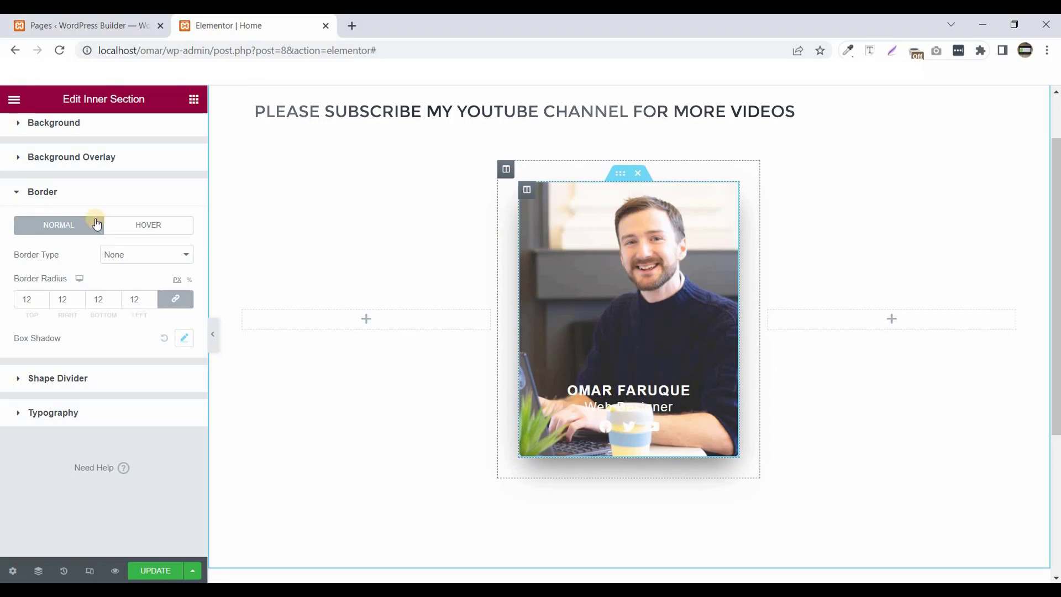
Step: Give the inner section the CSS class 'member' in its Advanced settings
scroll(133, 217, up, 1)
click(171, 131)
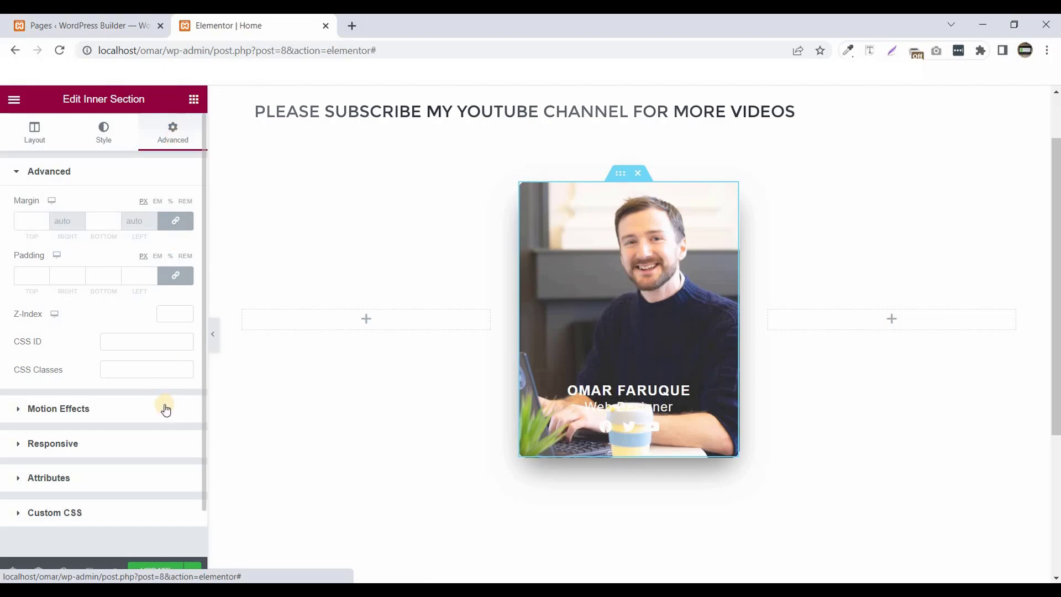
click(153, 369)
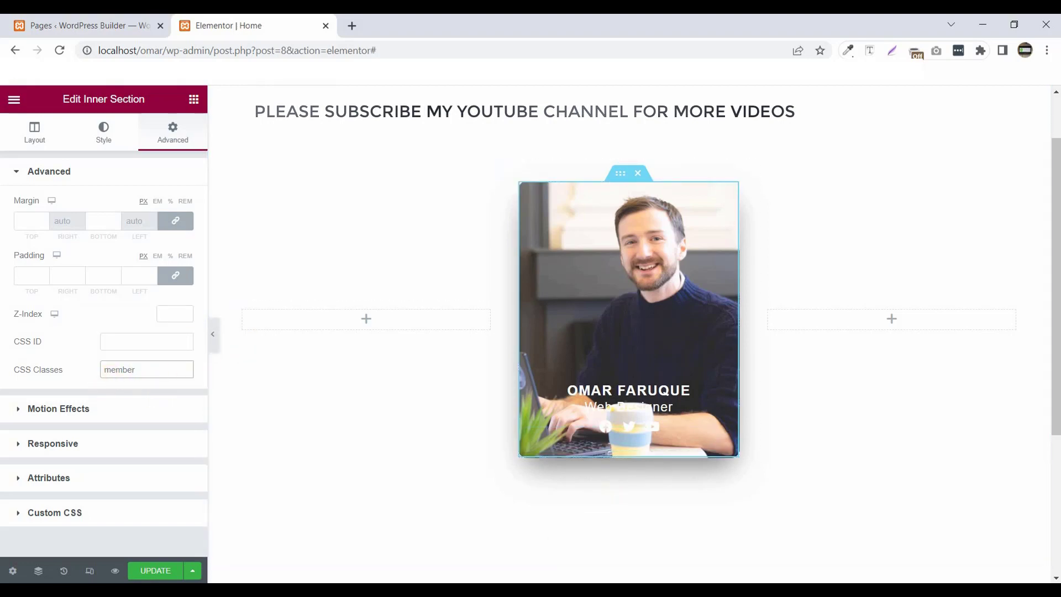
key(alt+Tab)
Step: Copy all of the glass-effect and hover CSS from Notepad back to the editor
drag(20, 291, 4, 52)
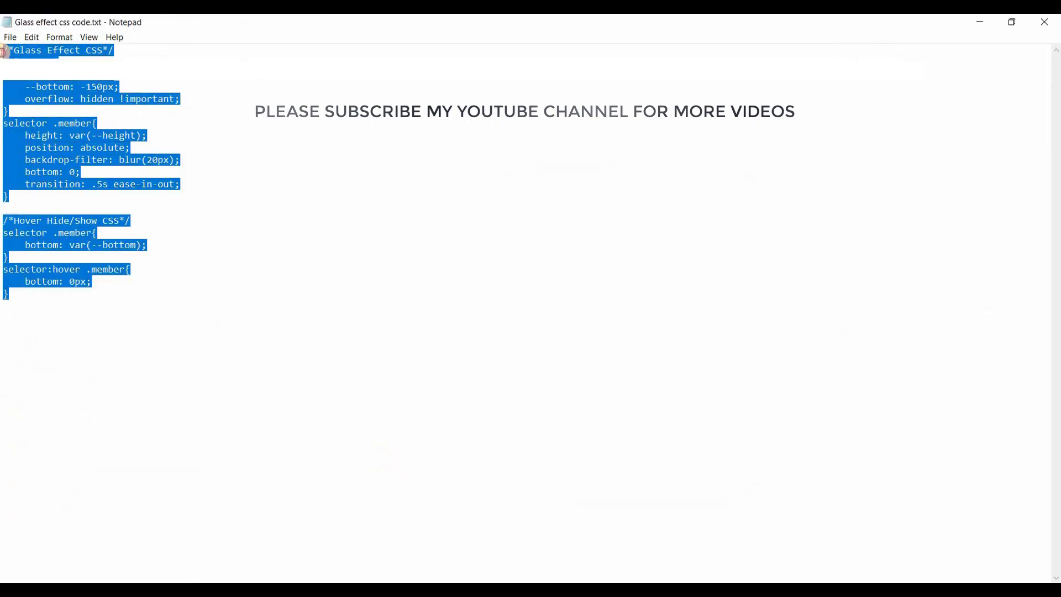
right_click(38, 115)
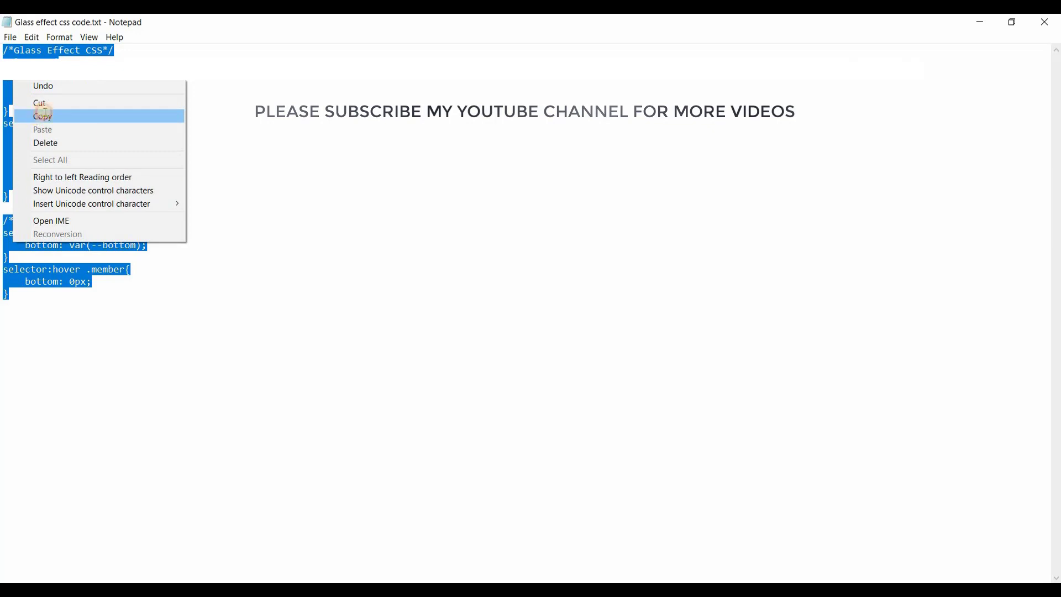
click(45, 115)
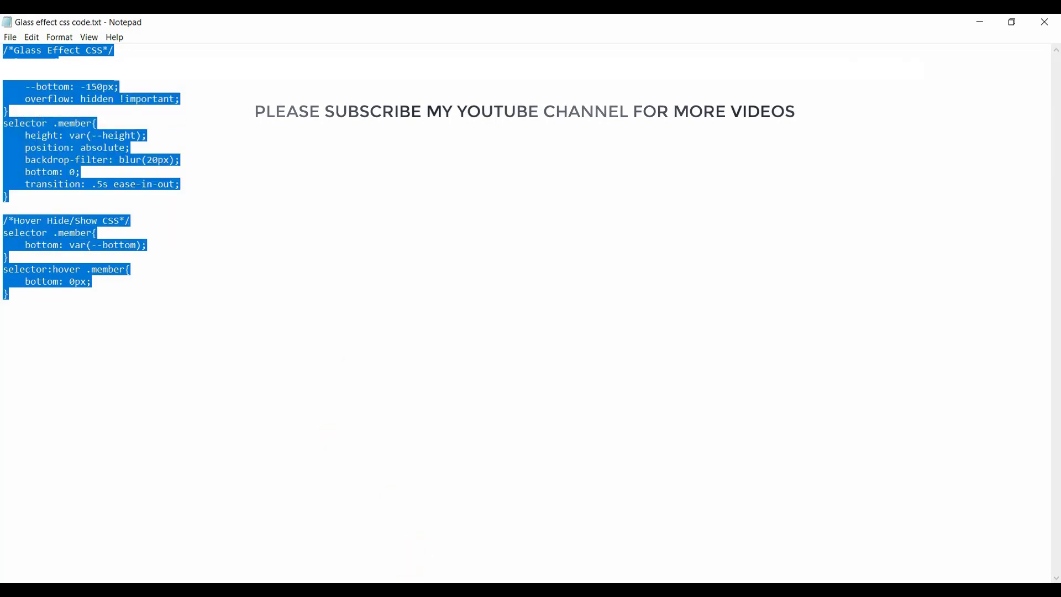
key(alt+Tab)
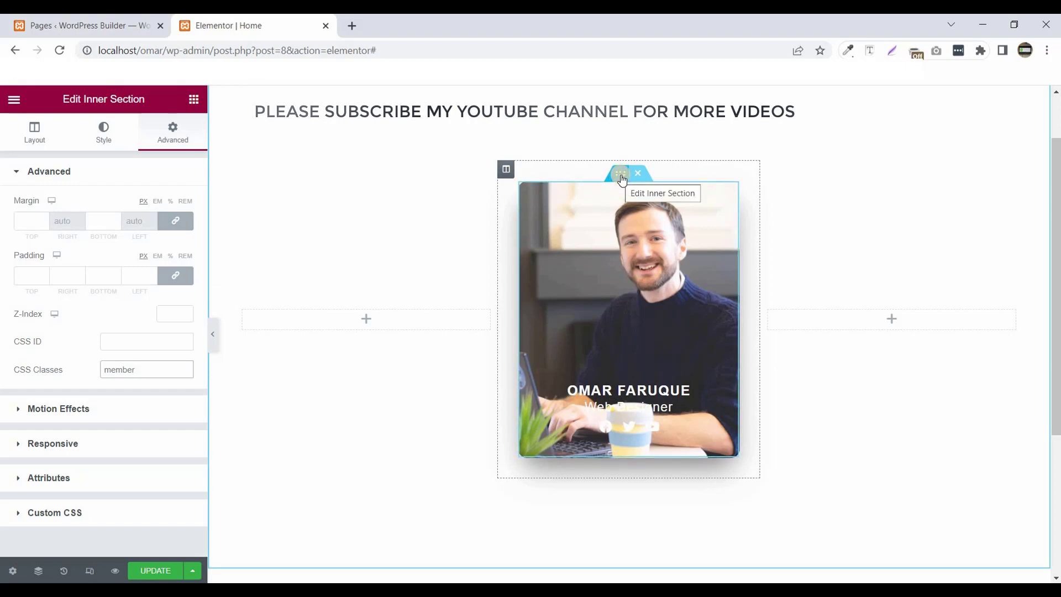
Step: Cut 'member' from the inner section's CSS Classes and enter it on the card's column instead
click(87, 378)
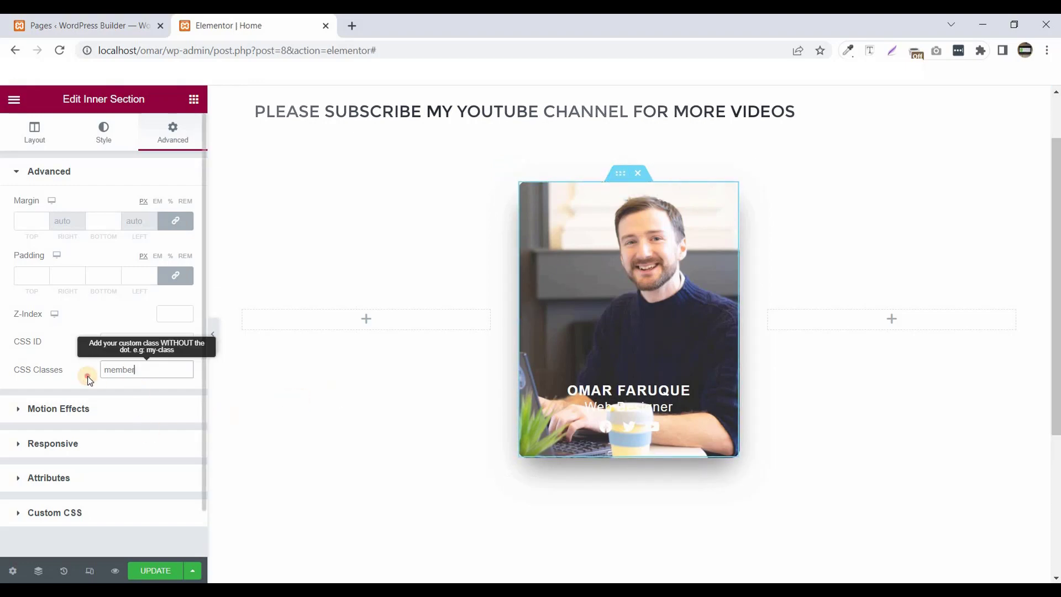
key(ctrl+a)
key(ctrl+x)
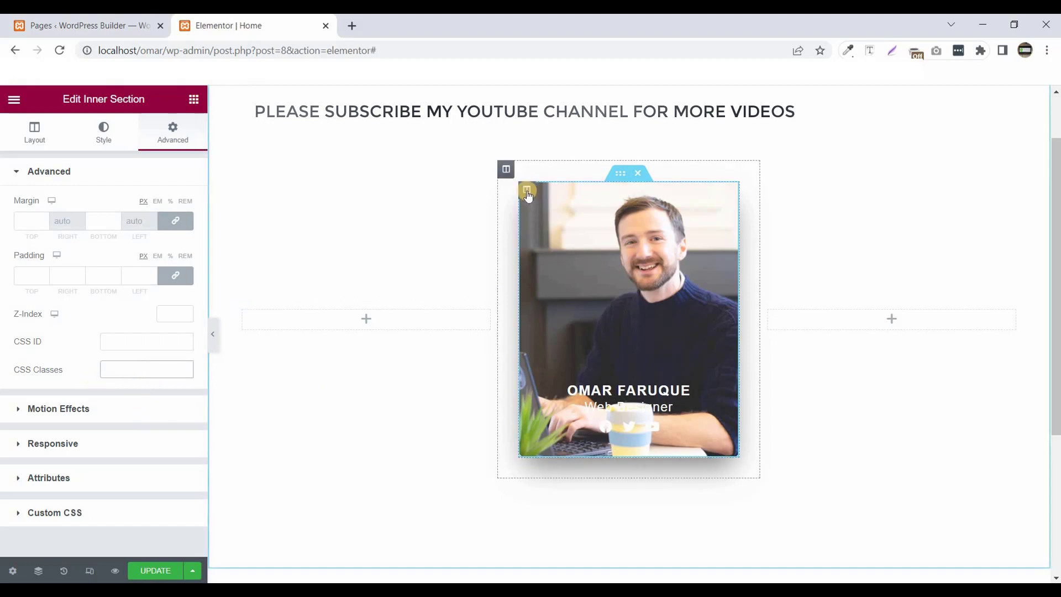
click(526, 192)
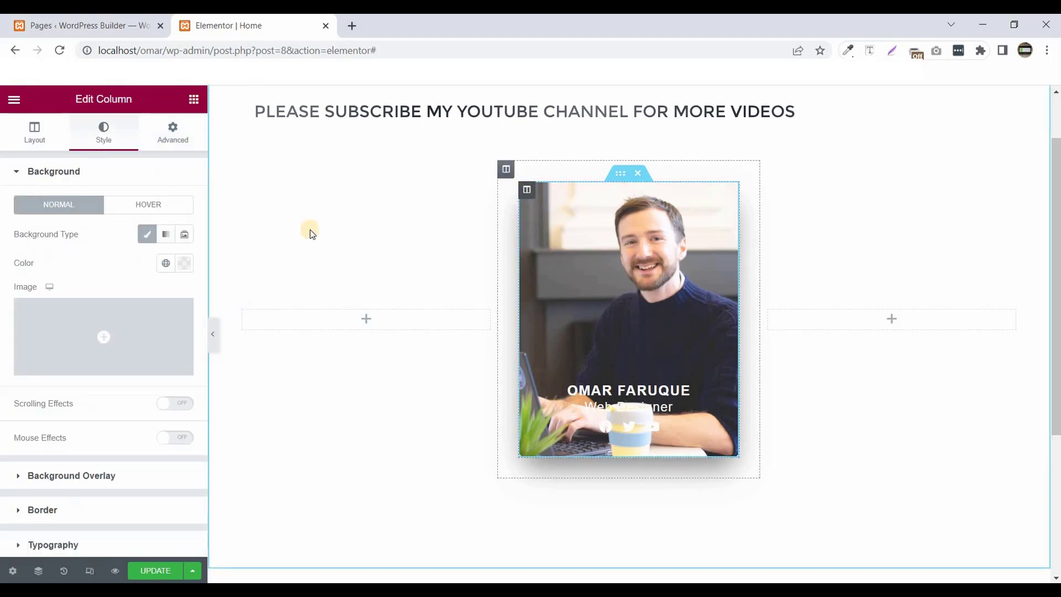
click(178, 138)
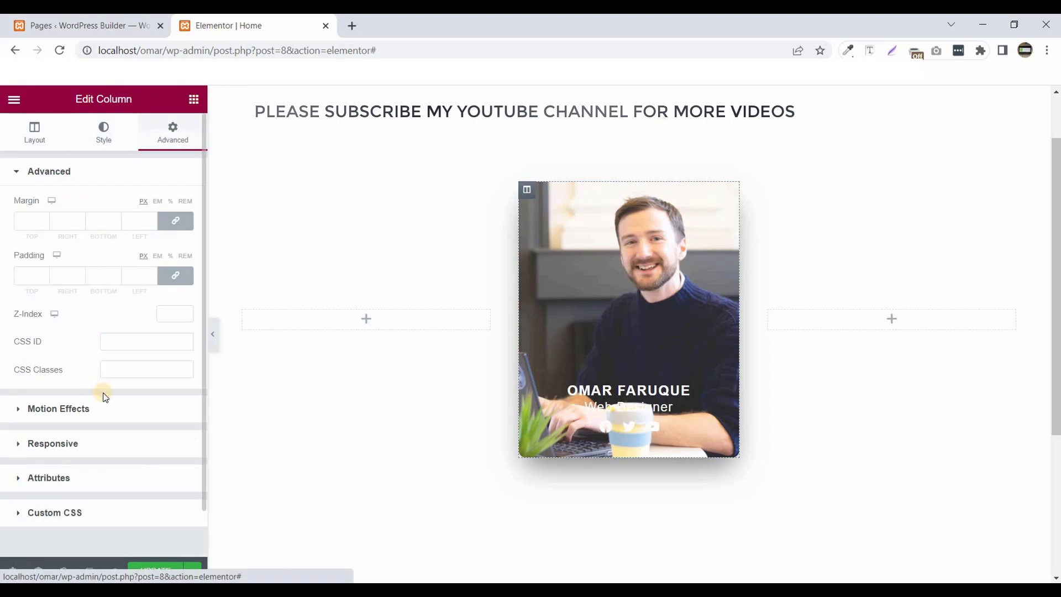
click(110, 367)
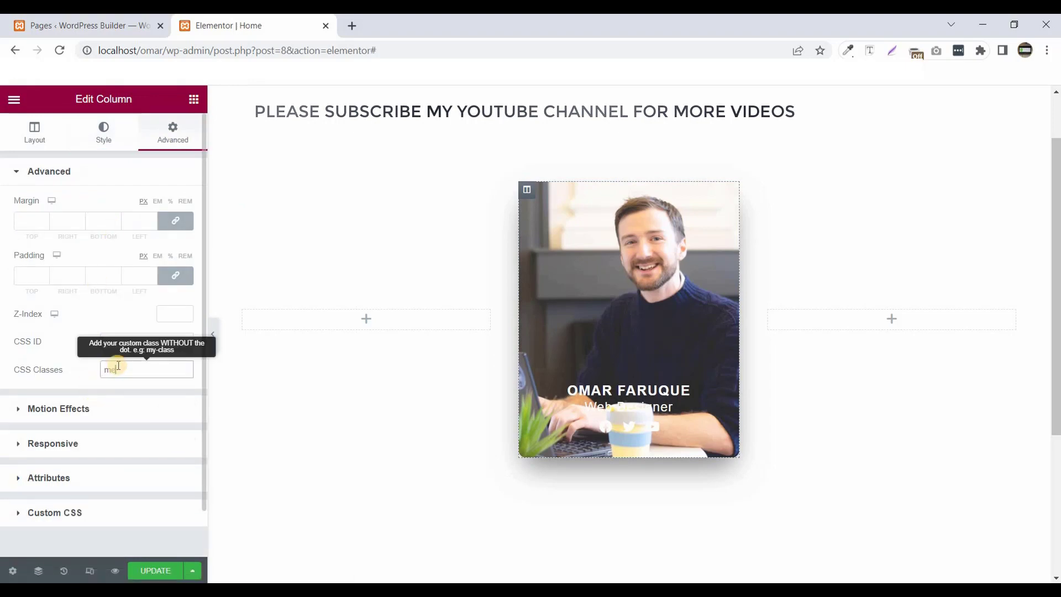
text(member)
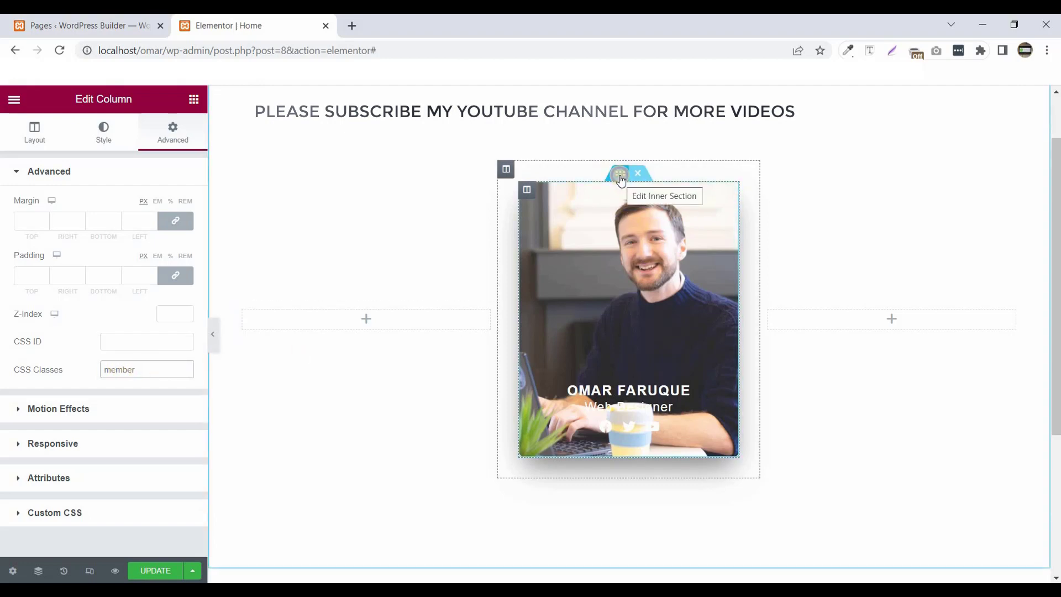
click(620, 177)
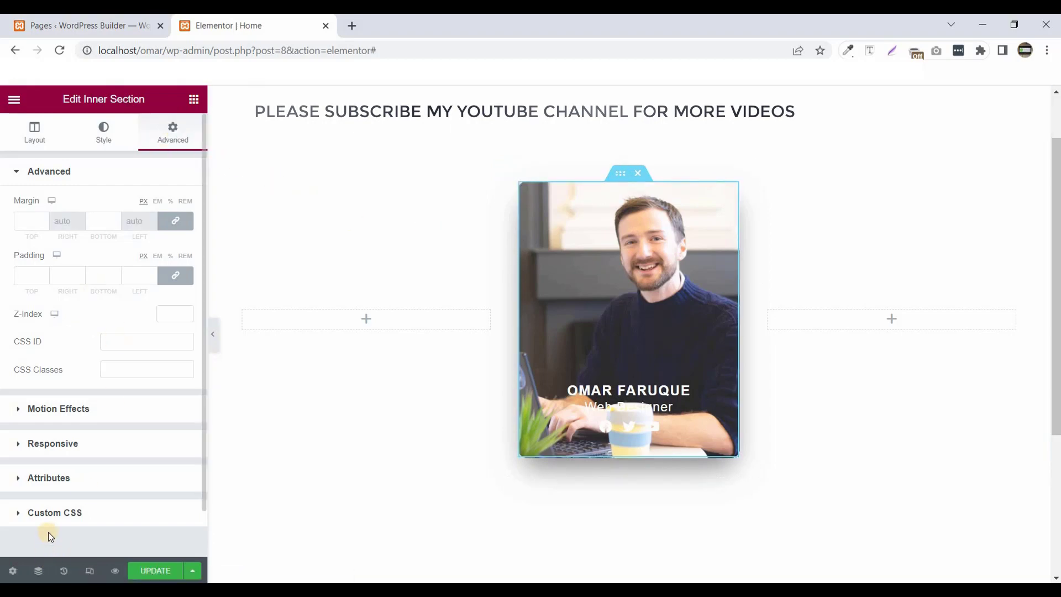
Step: Paste the copied glass-effect and hover CSS into the inner section's Custom CSS box
click(63, 512)
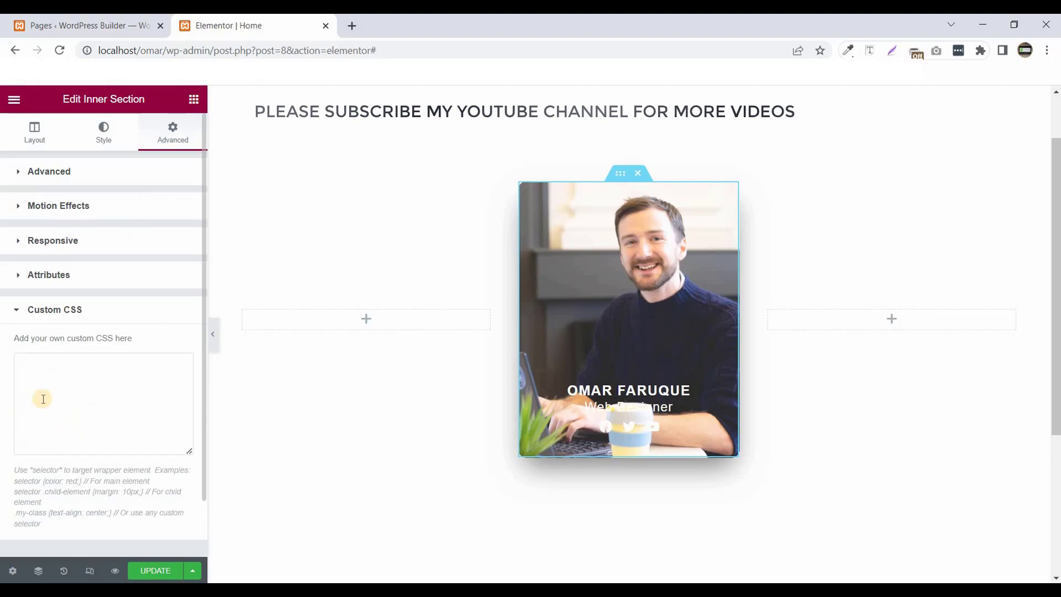
click(41, 364)
right_click(43, 363)
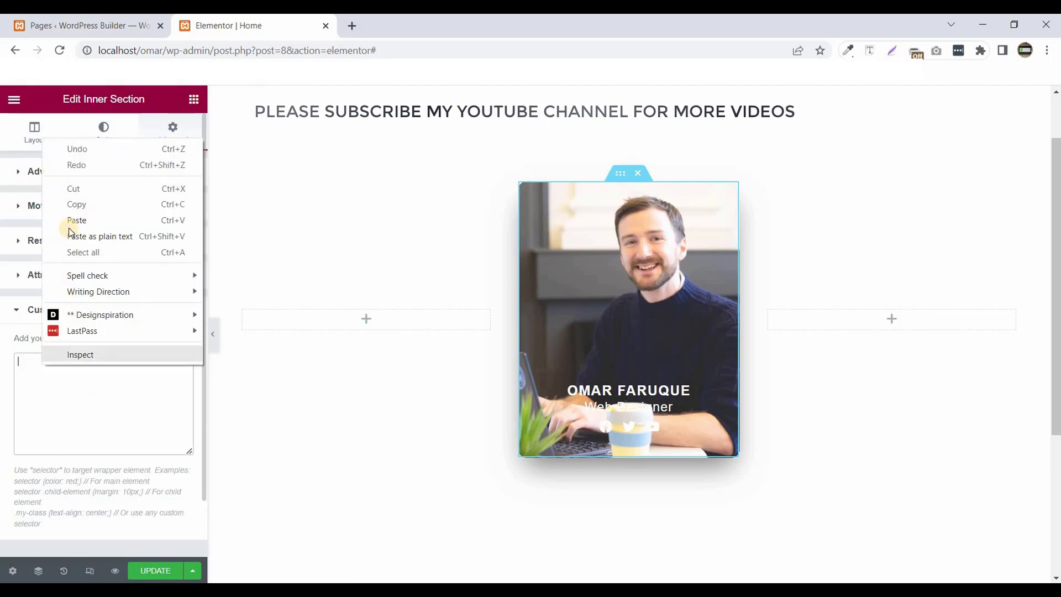
click(70, 223)
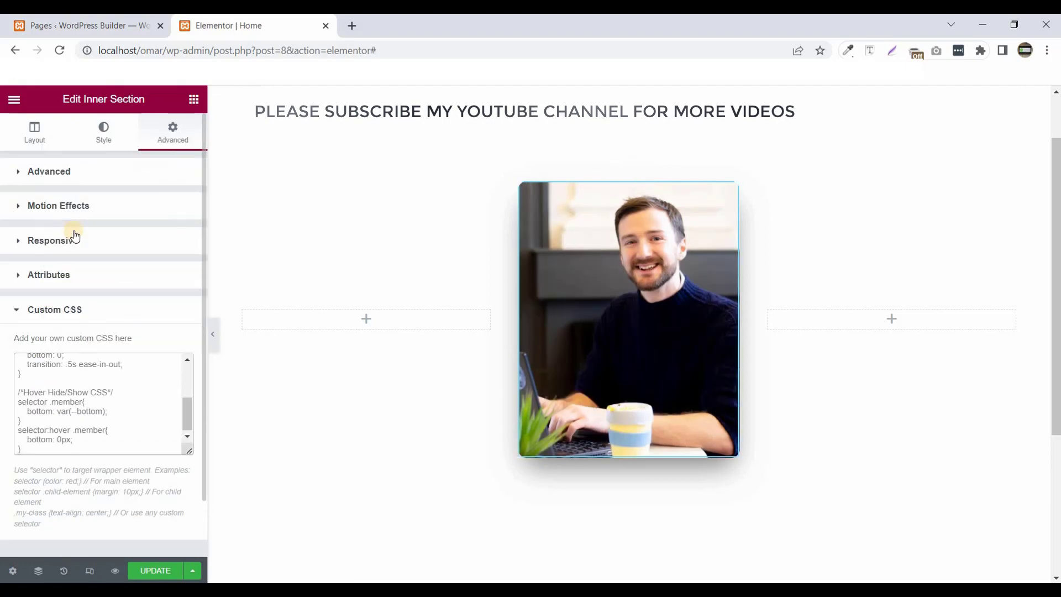
mouse_move(588, 326)
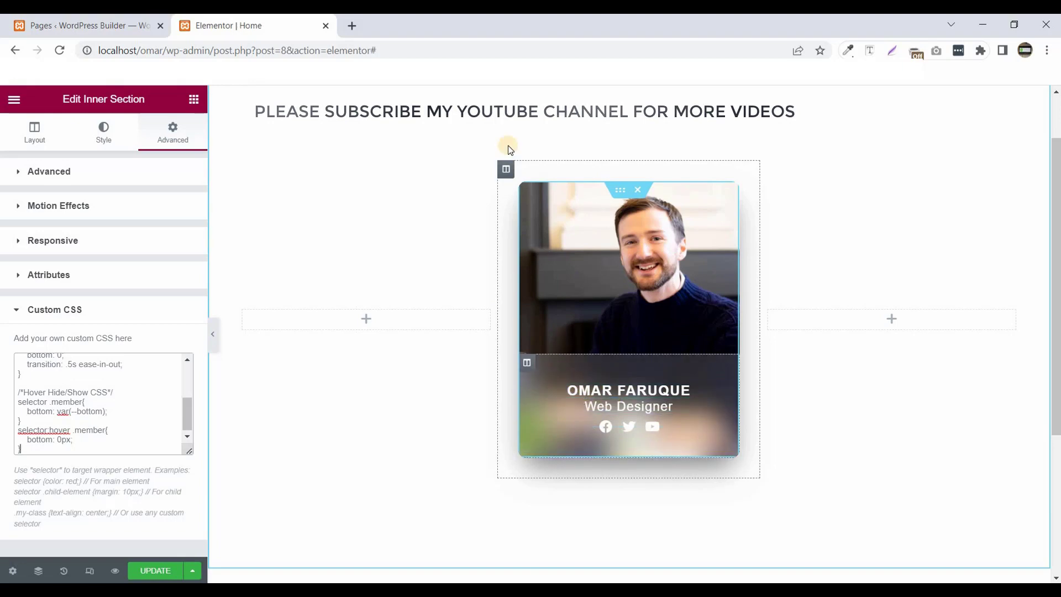
Step: Duplicate the card's column so there are three cards
right_click(508, 173)
click(514, 203)
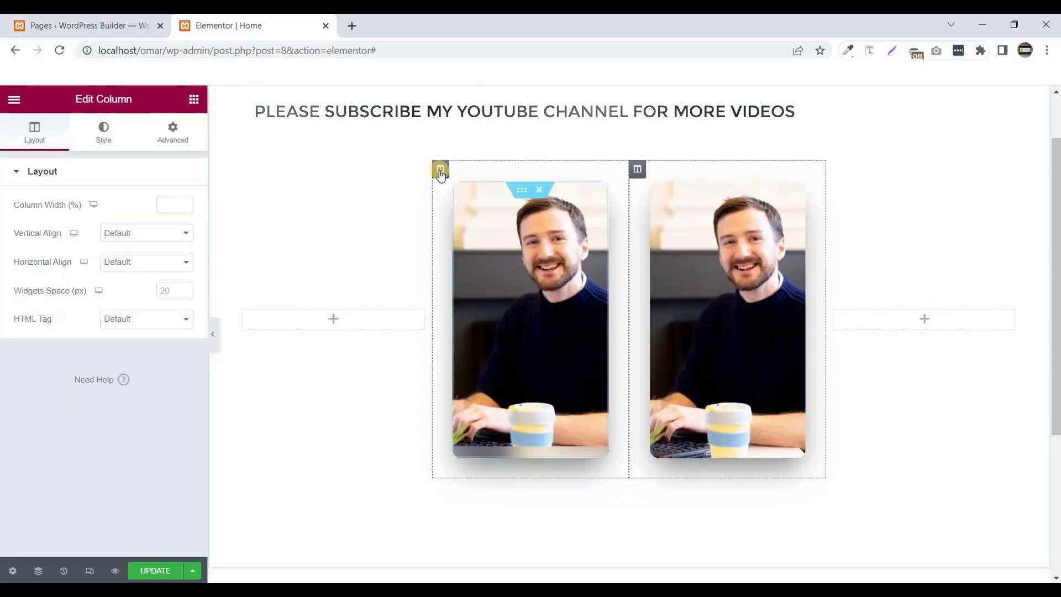
right_click(442, 170)
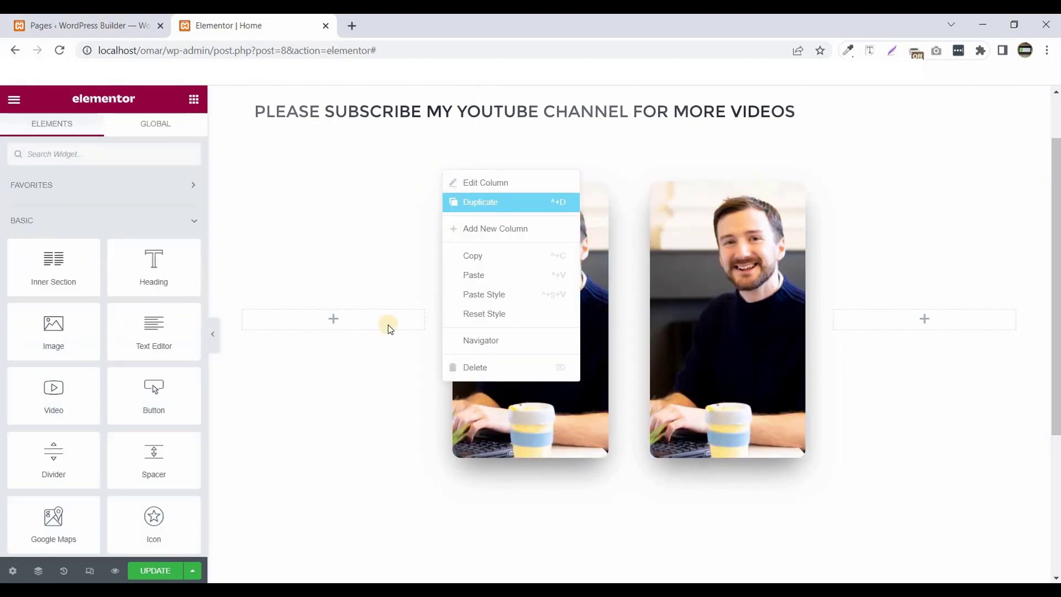
Step: Delete the empty columns on the left and right of the cards
right_click(244, 313)
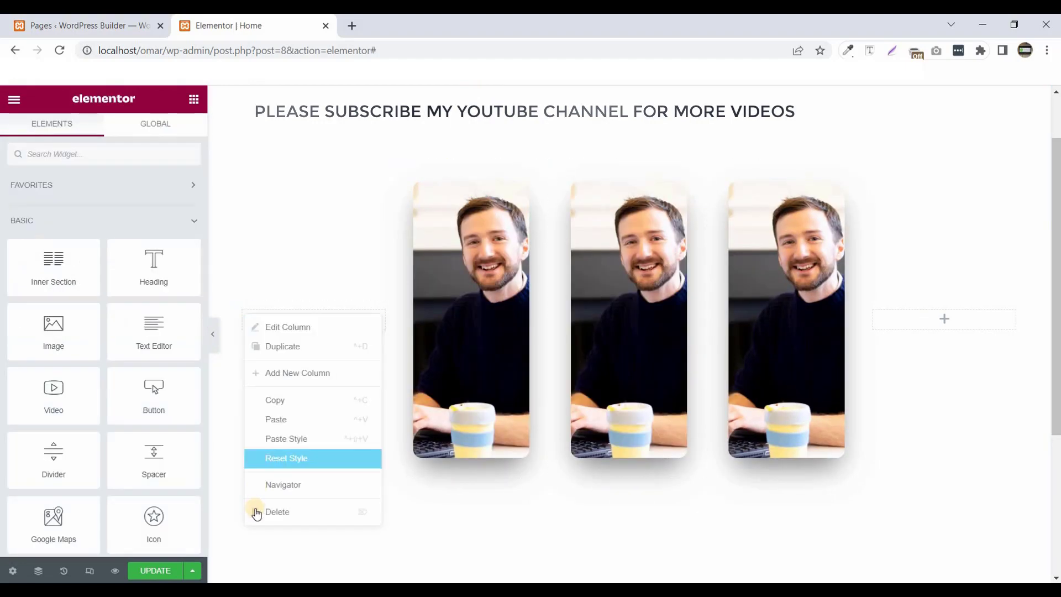
click(256, 511)
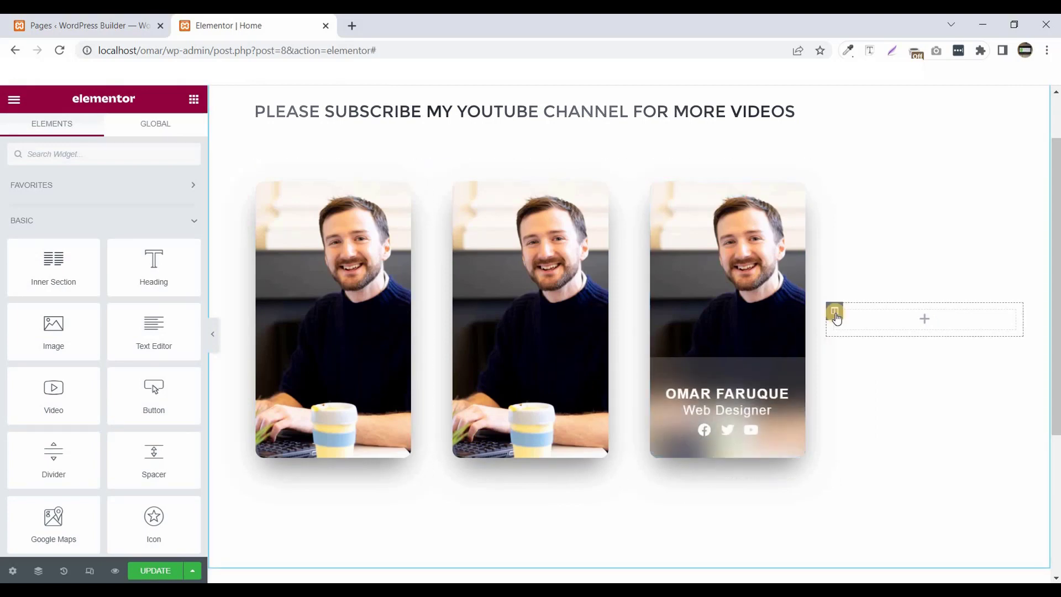
right_click(835, 315)
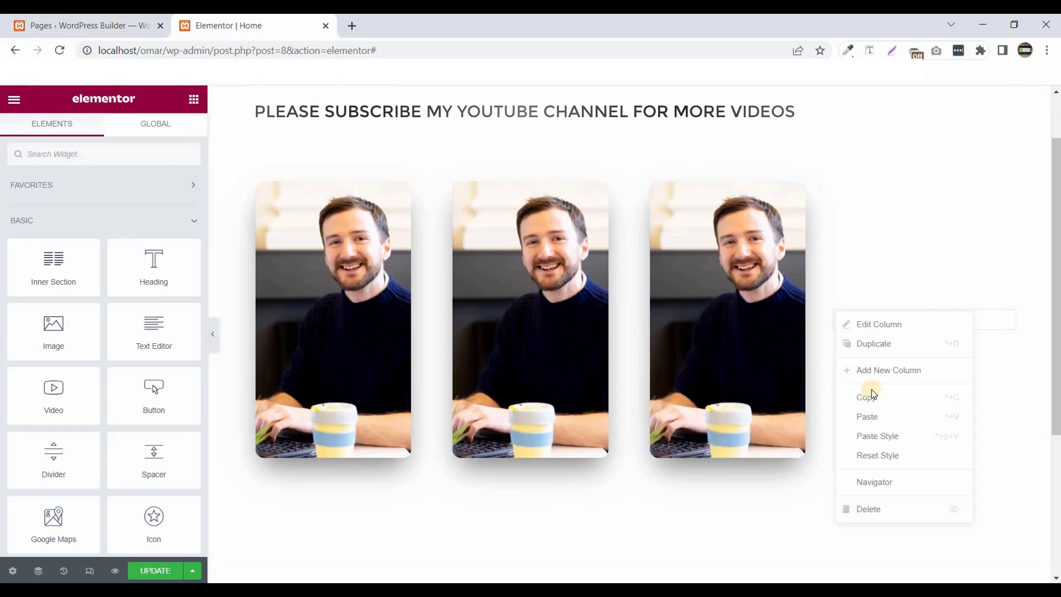
click(869, 510)
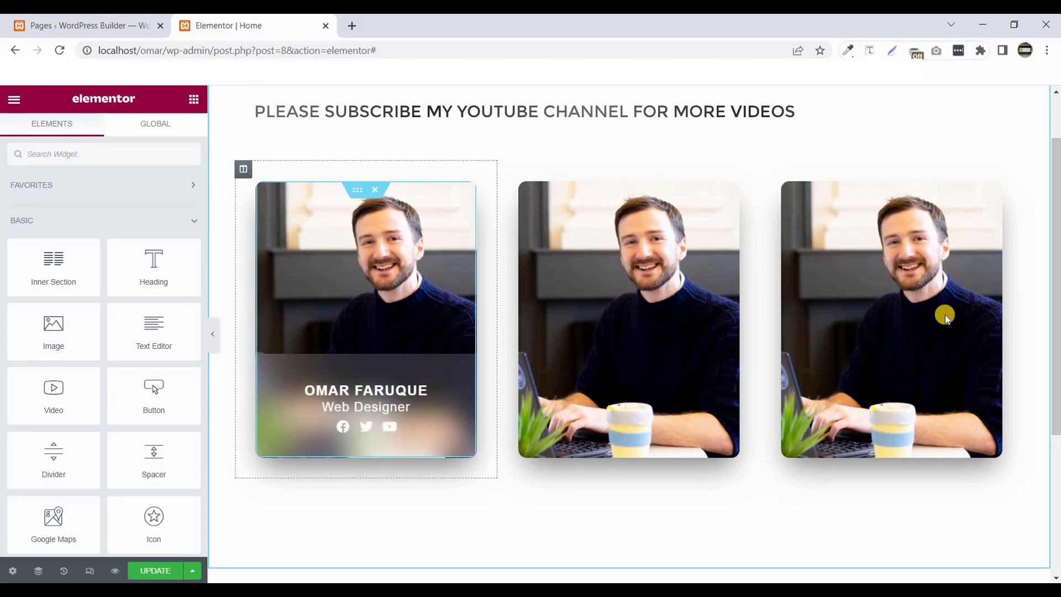
Step: Set the first card's background to the photo of the man in beige
click(357, 190)
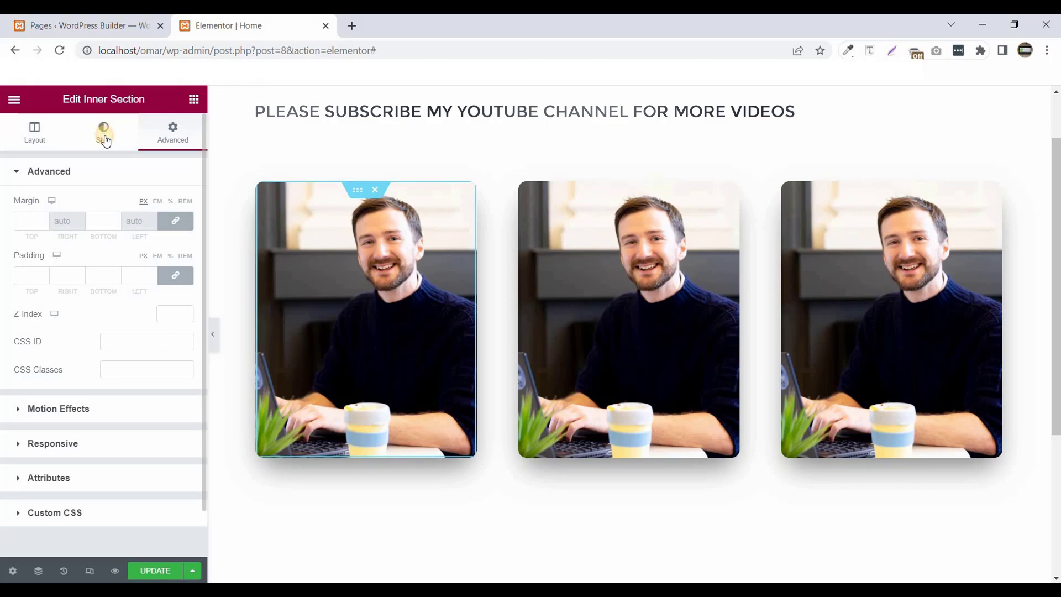
click(105, 139)
click(101, 321)
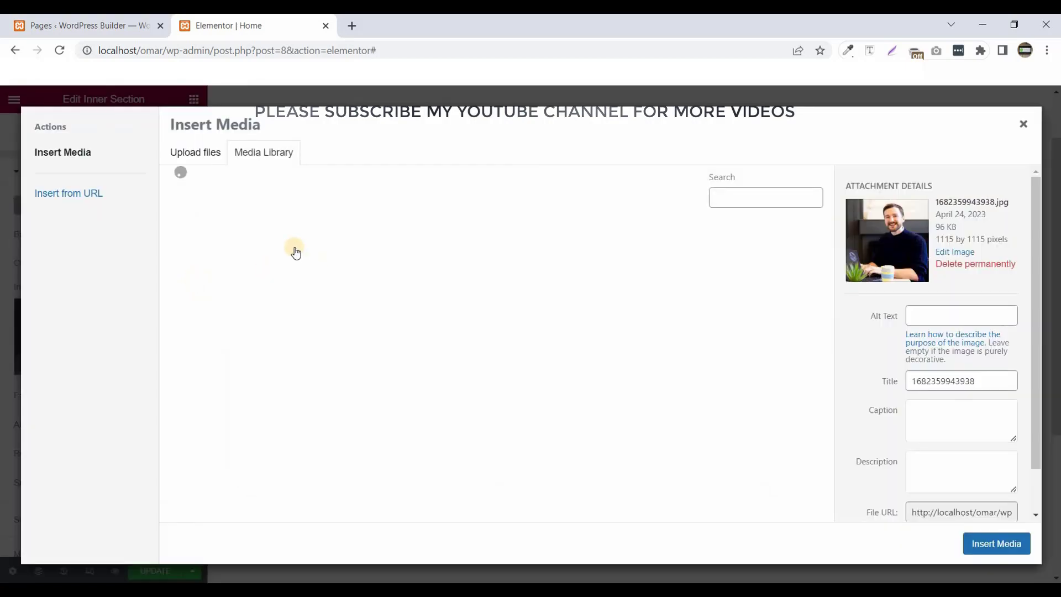
click(232, 264)
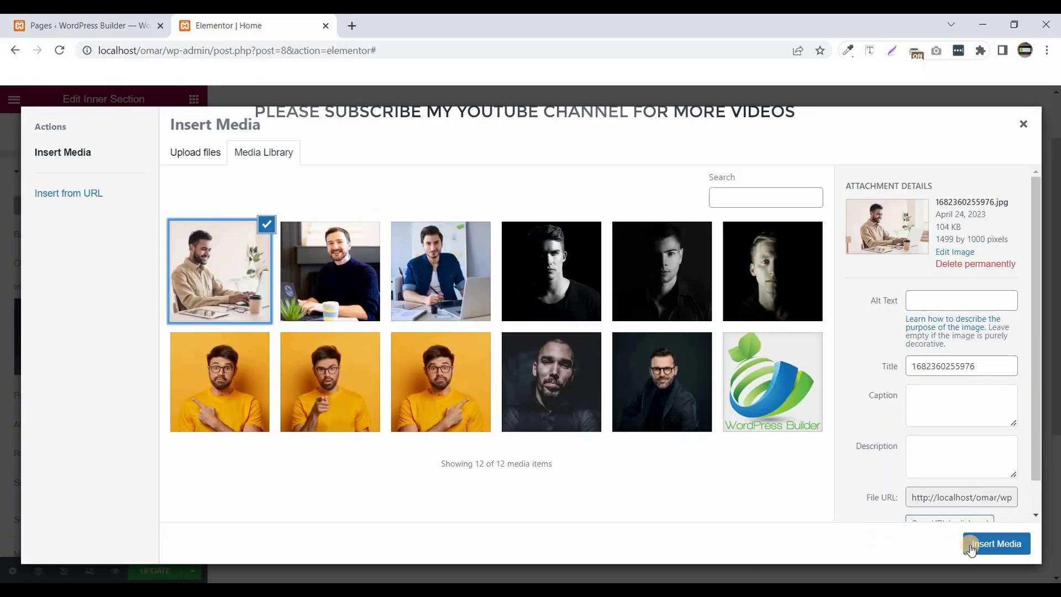
click(989, 548)
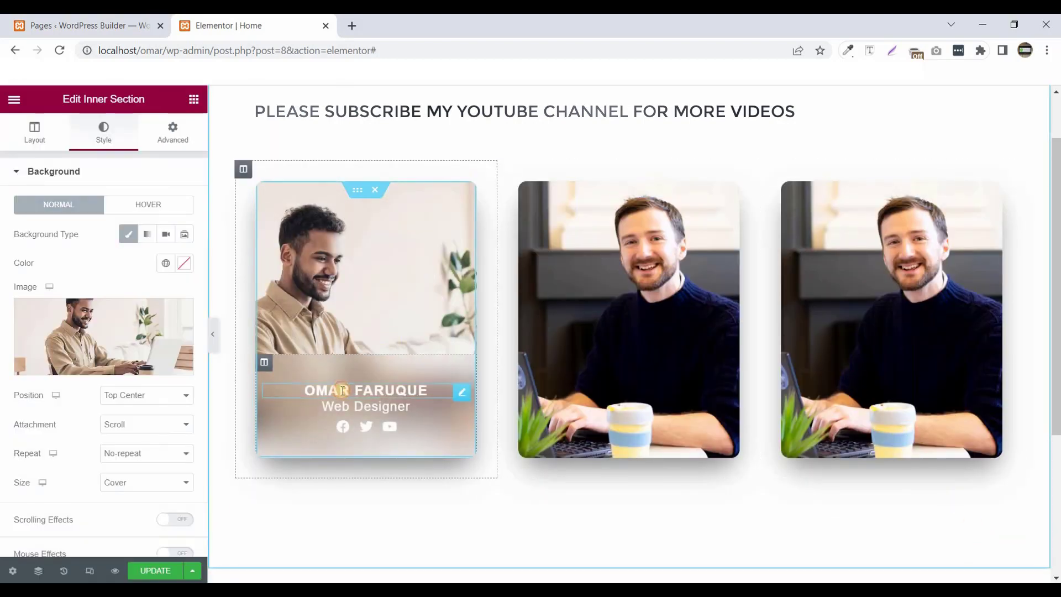
Step: Replace the first card's member name and set its role to 'Apps Developer'
click(343, 391)
click(44, 135)
drag(94, 225, 7, 226)
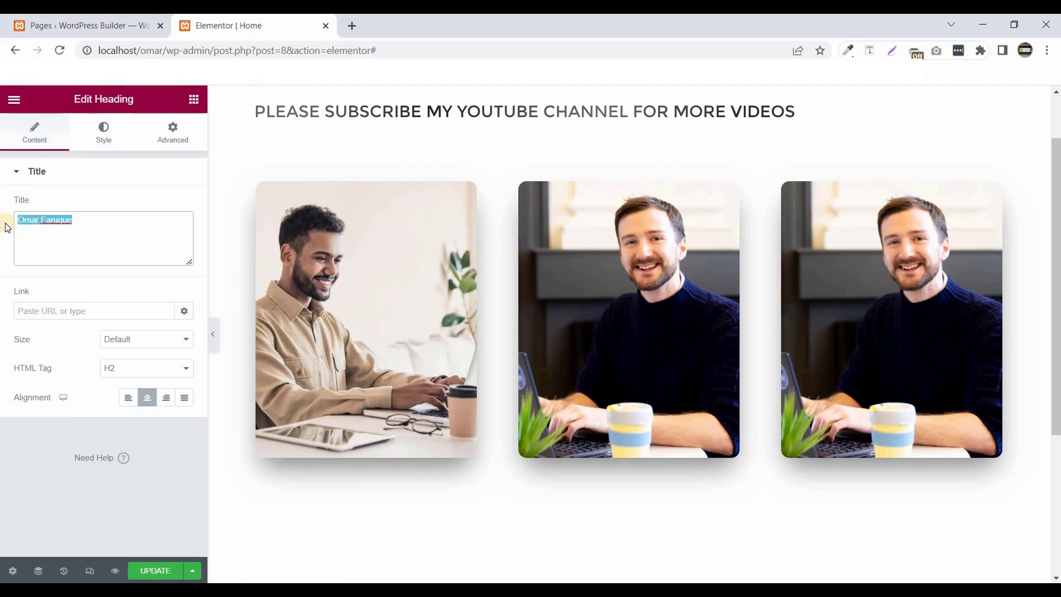
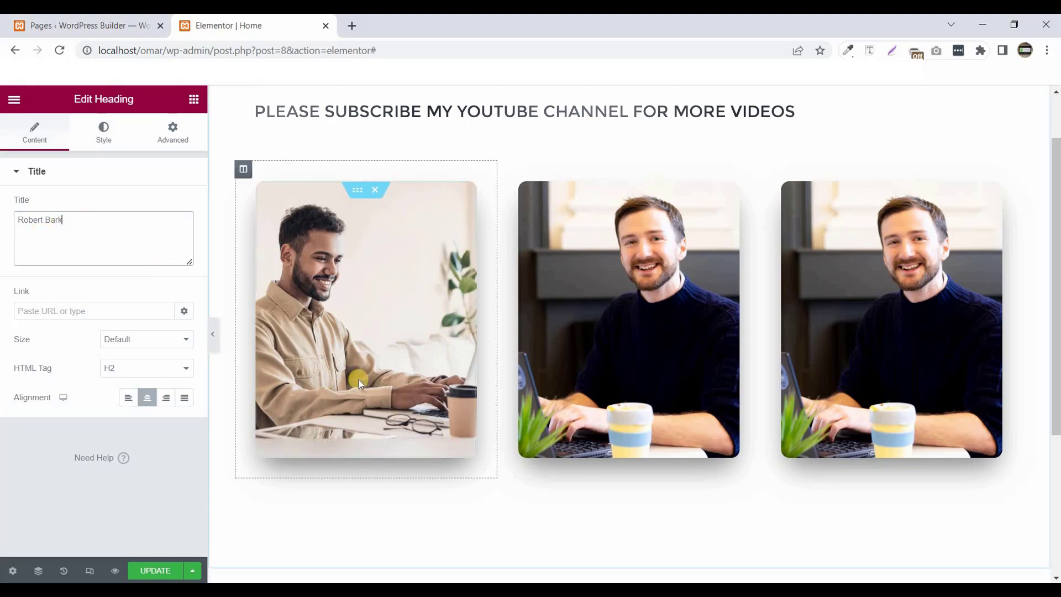
click(369, 408)
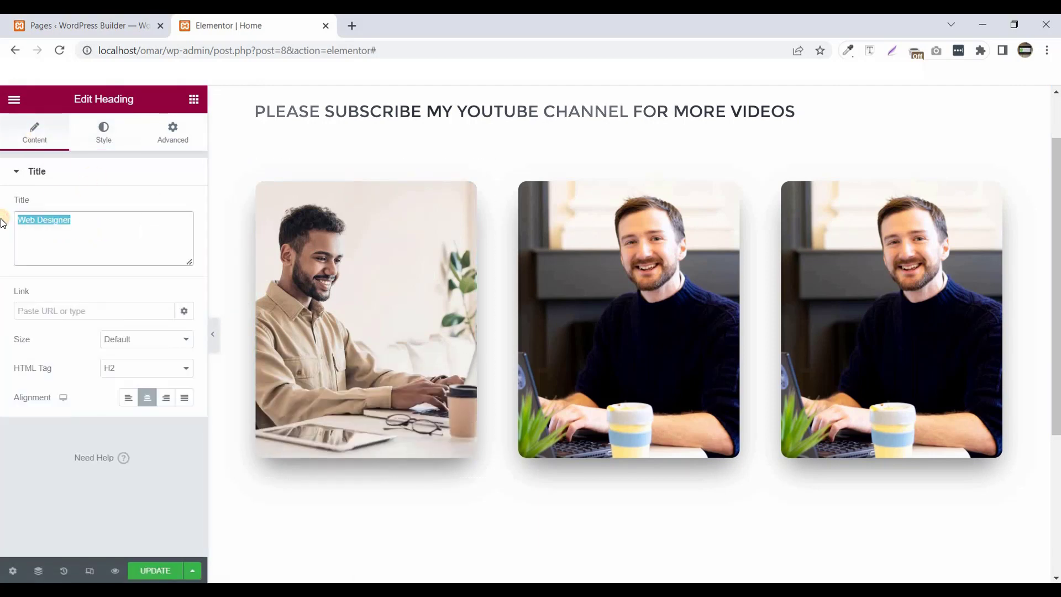
text(Apps Developer)
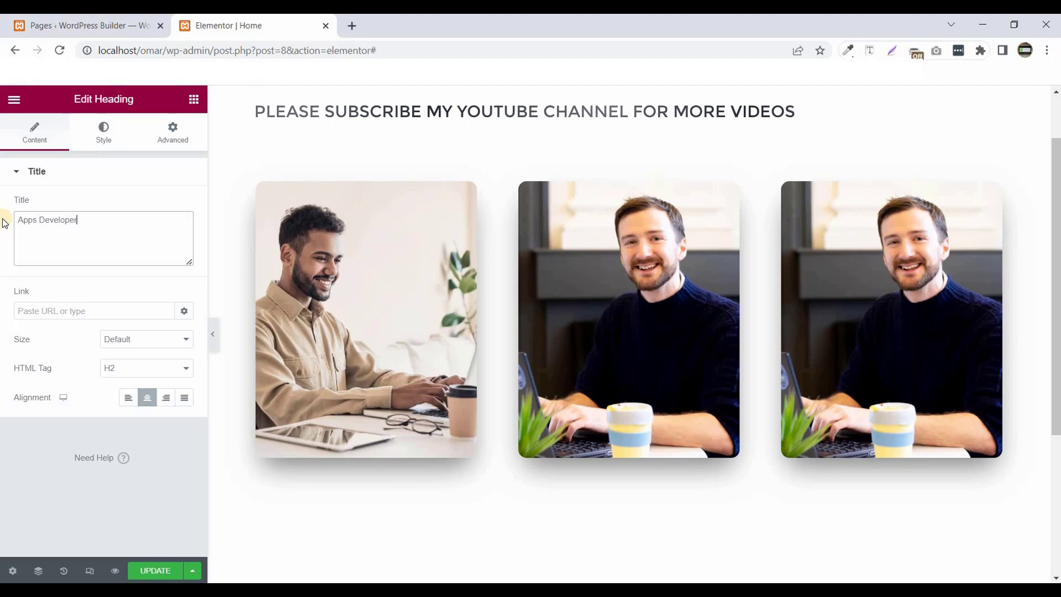
mouse_move(430, 353)
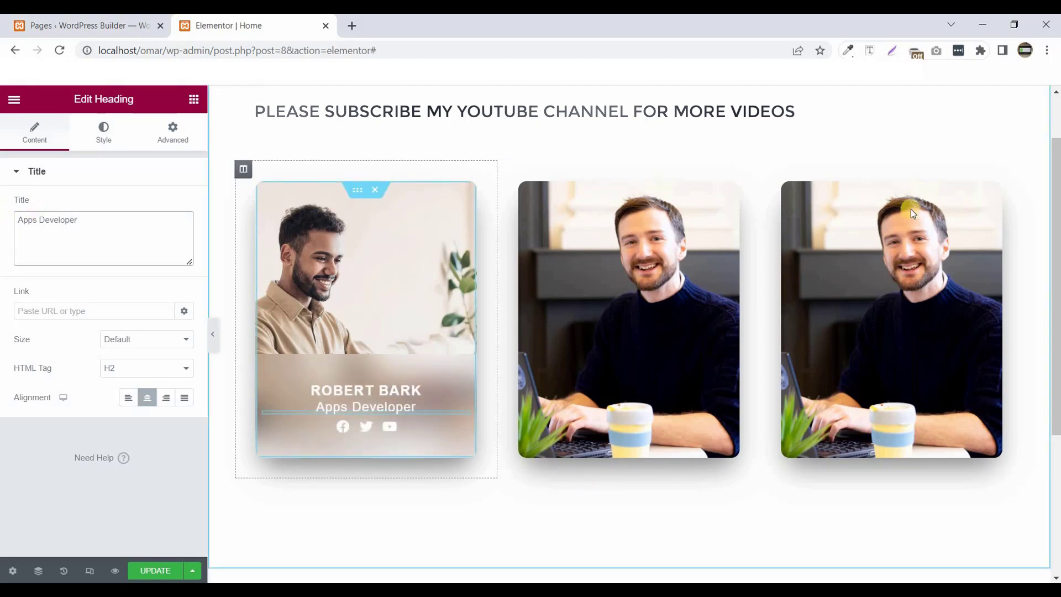
Step: Set the third card's background to the photo of the man in the blue shirt
click(882, 190)
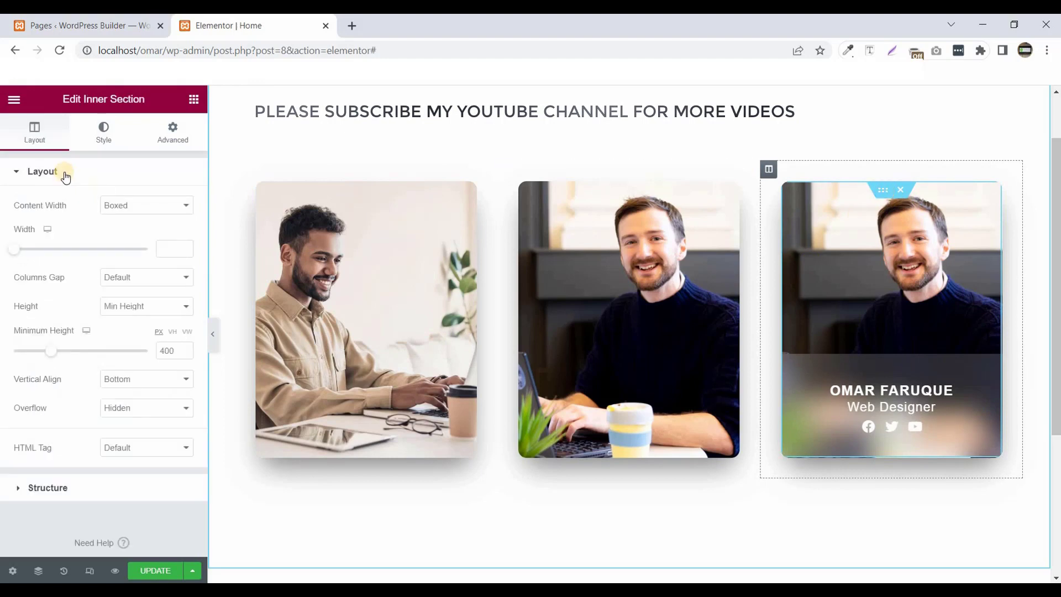
click(104, 137)
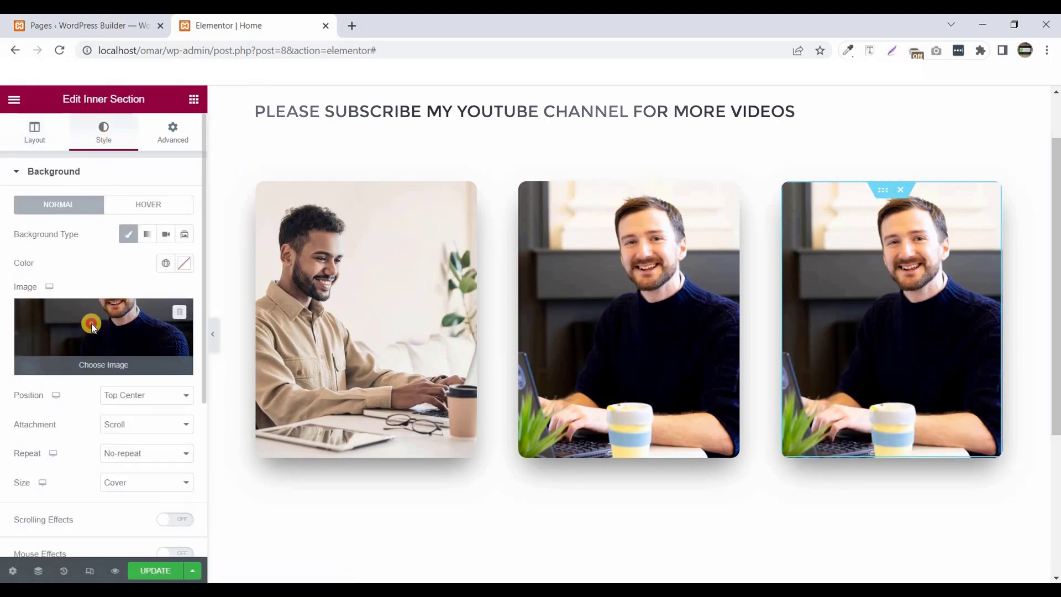
click(91, 324)
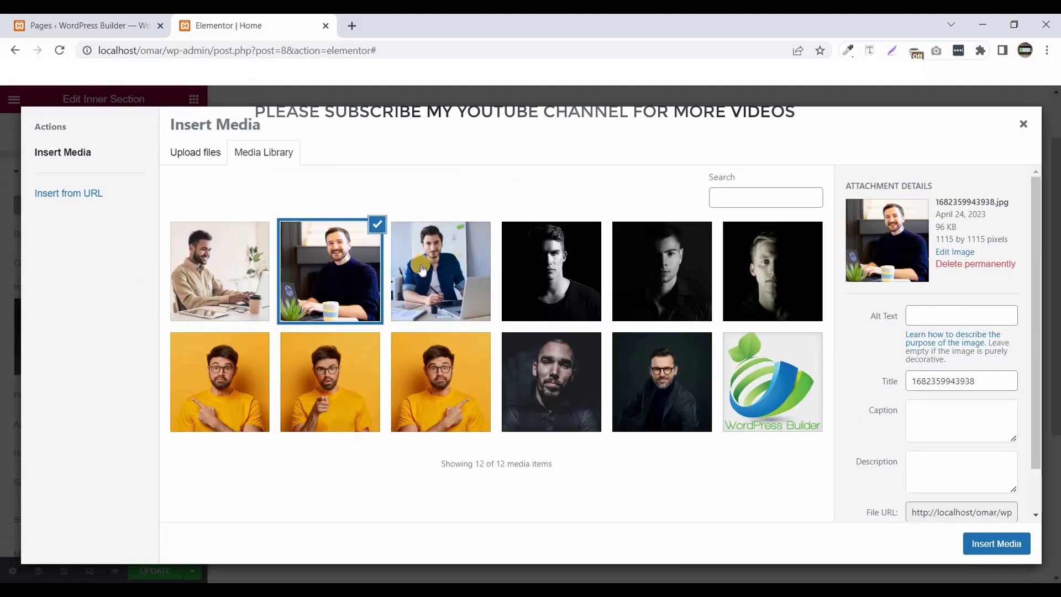
click(420, 255)
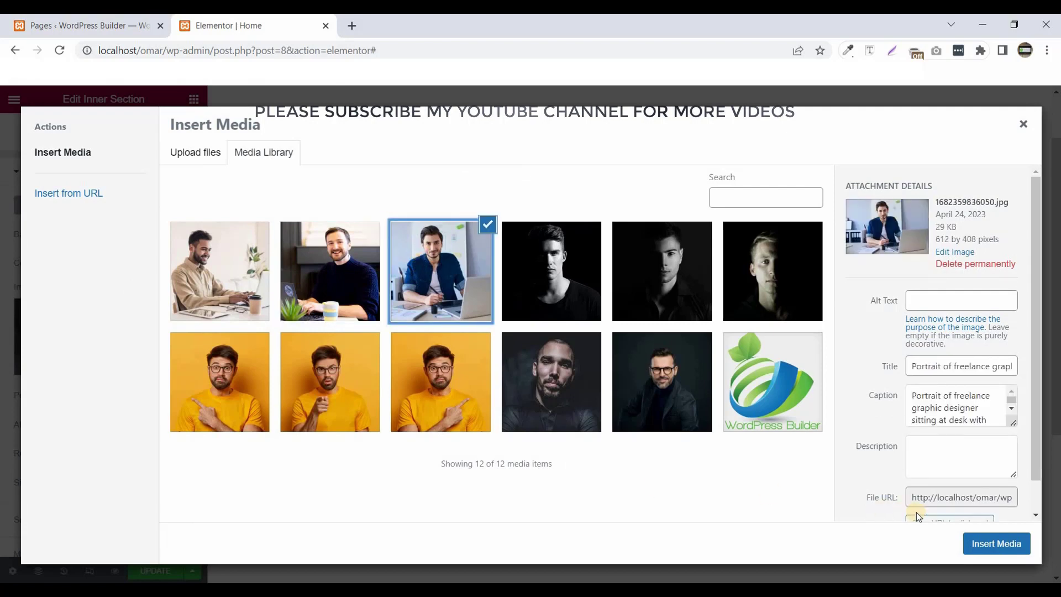
click(991, 544)
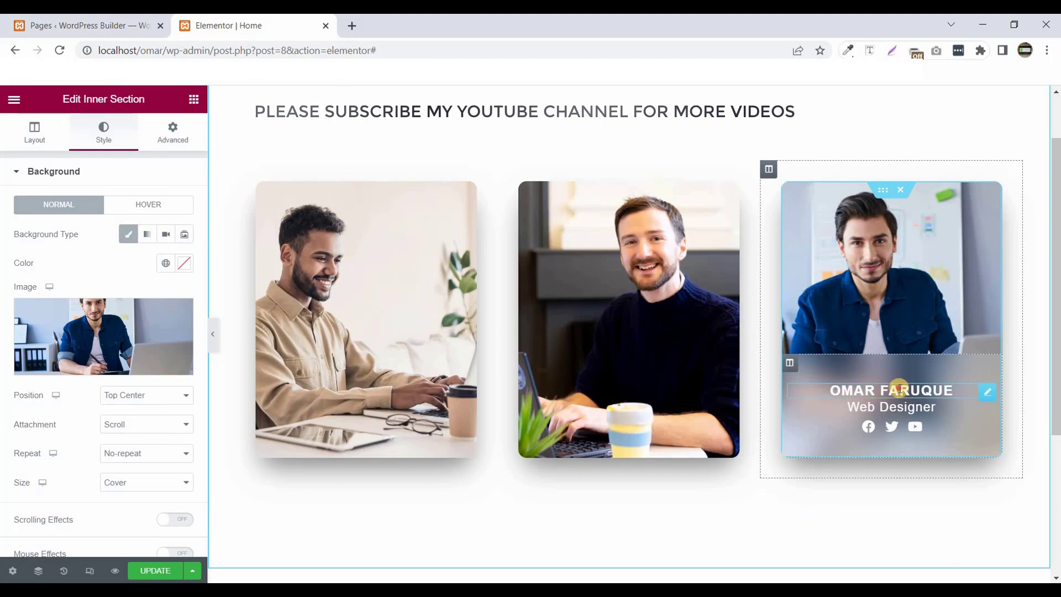
Step: Replace the third card's member name and change its role to 'Graphic Designer'
triple_click(13, 233)
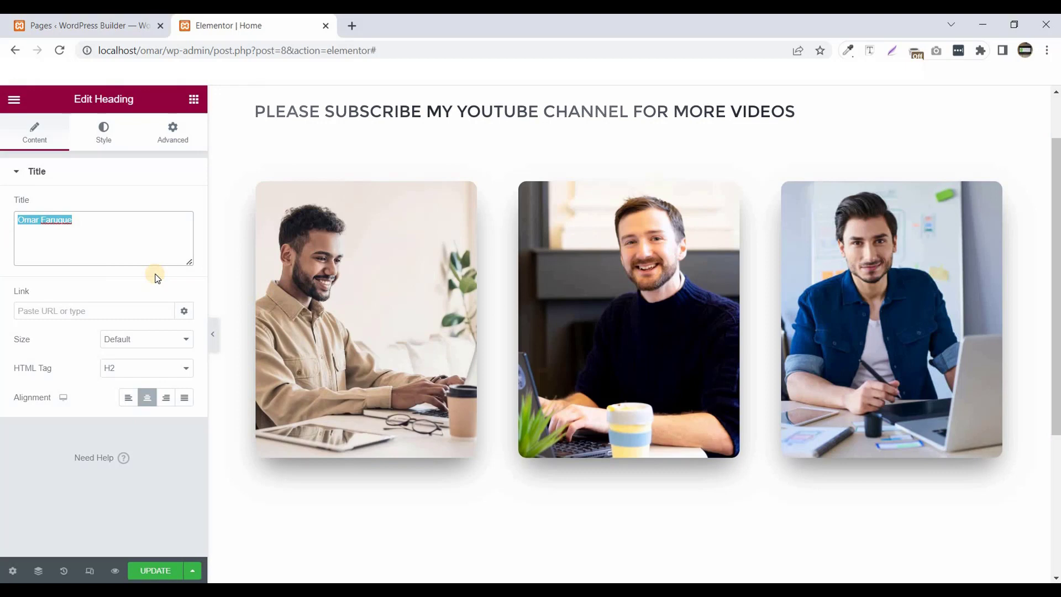
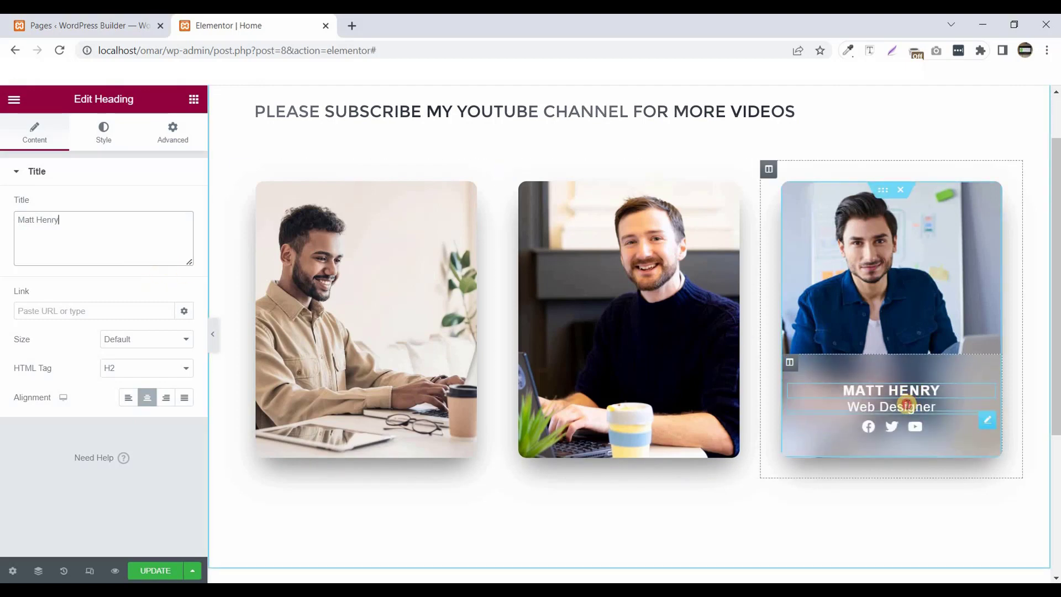
click(907, 405)
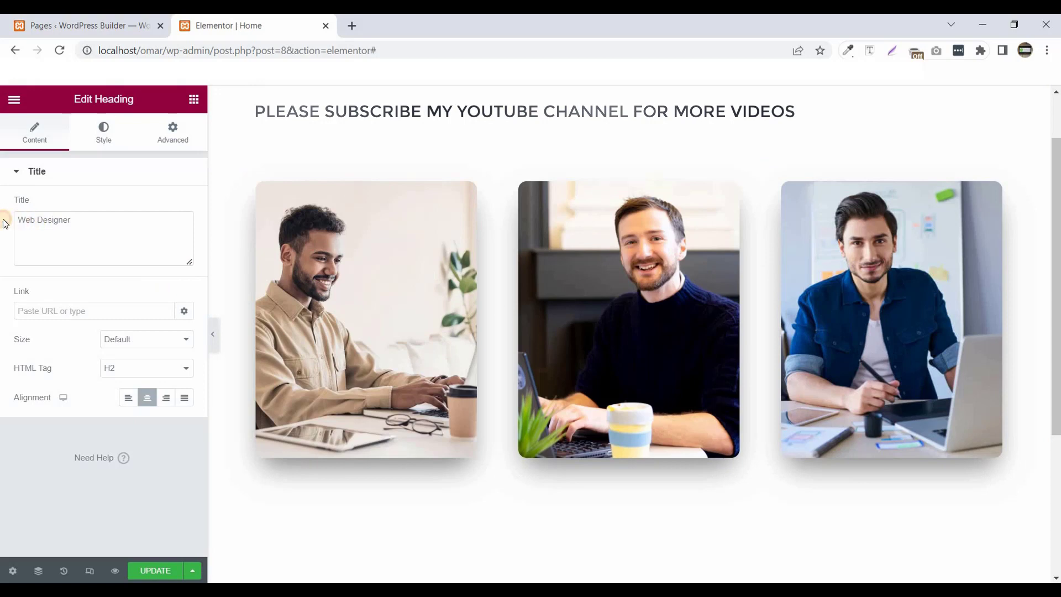
double_click(26, 220)
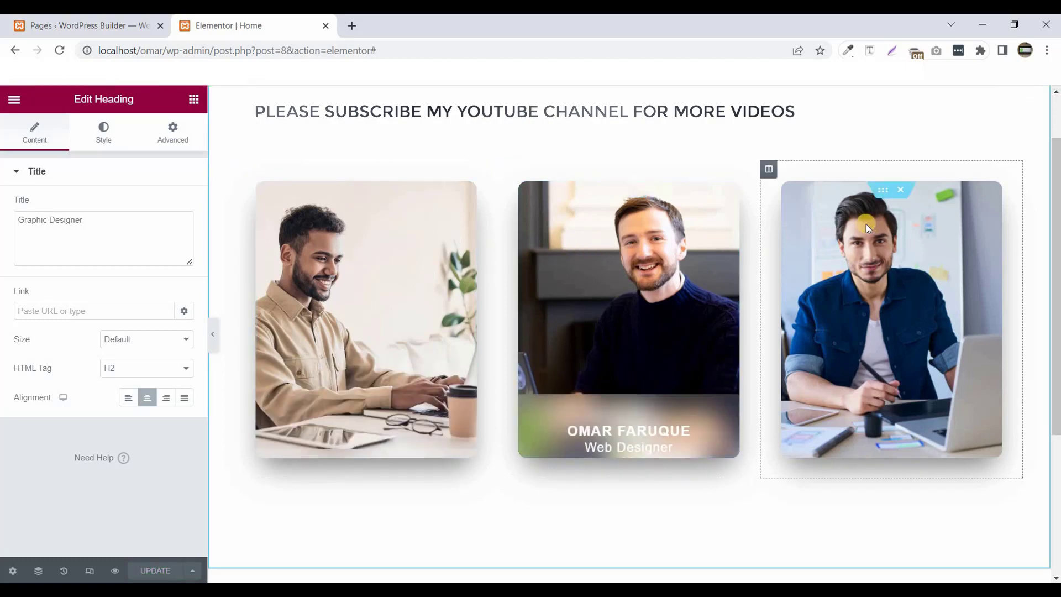
Step: Switch to tablet preview and enter 10 in the first card column's settings
click(87, 573)
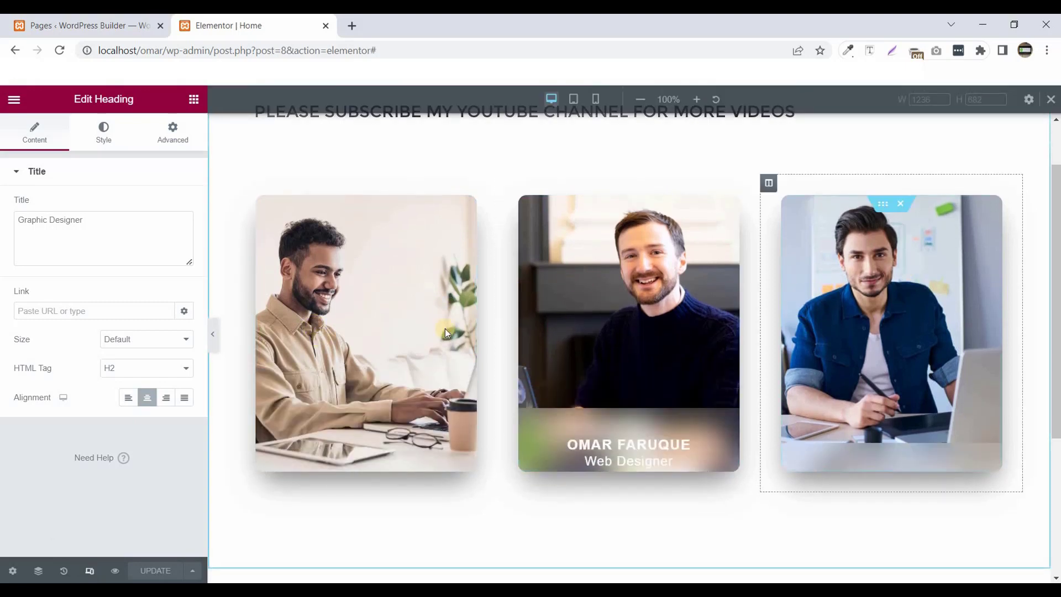
click(575, 100)
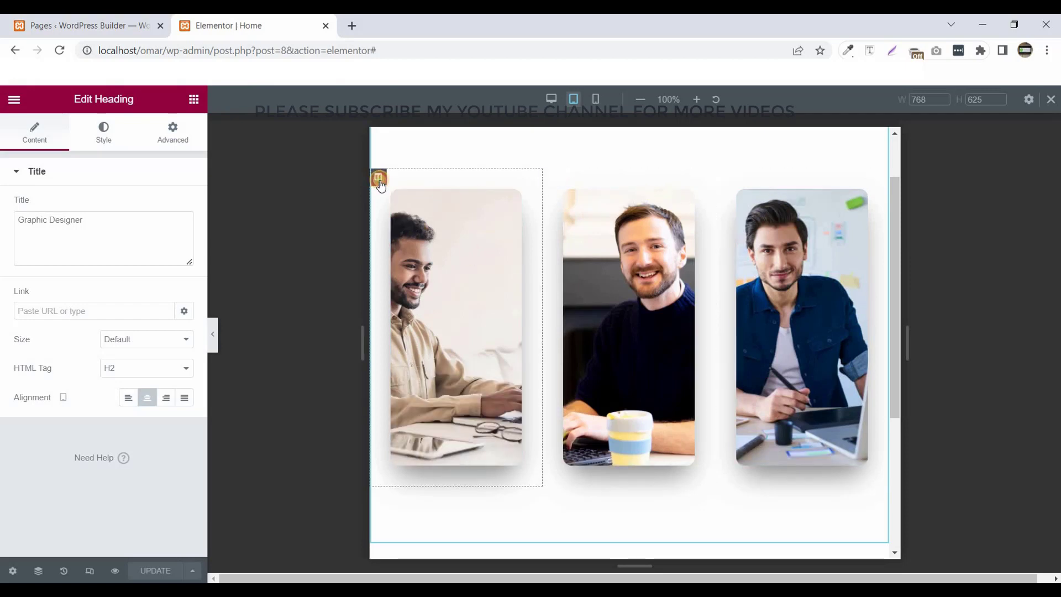
click(379, 178)
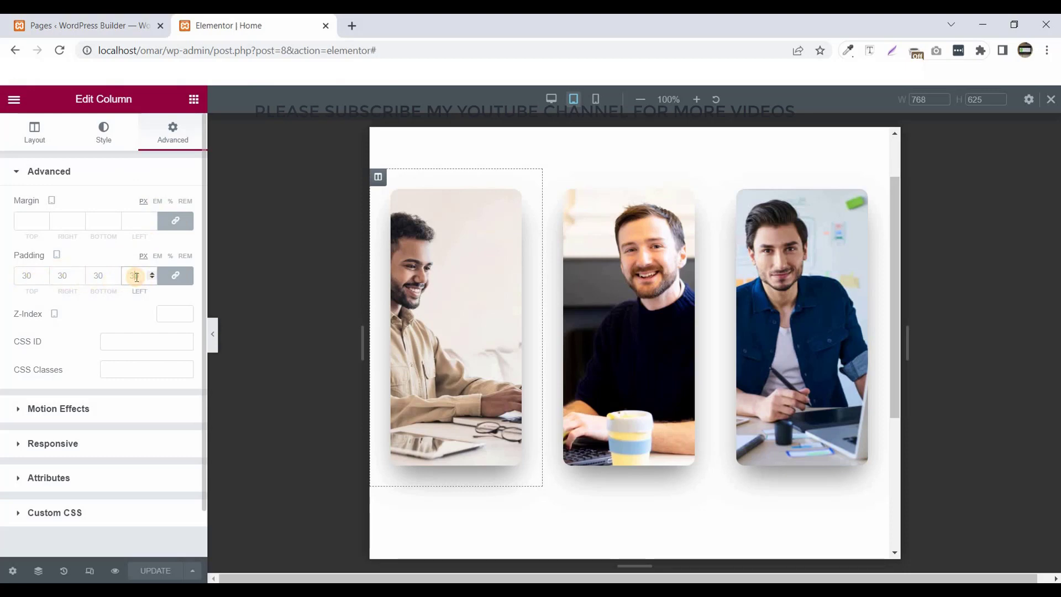
text(10)
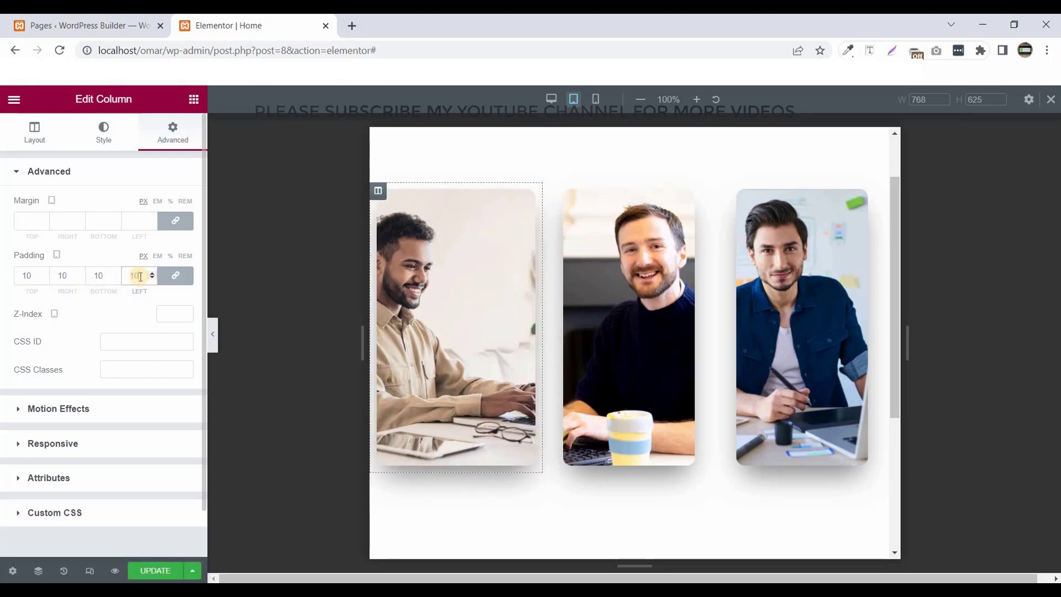
Step: Copy the first column's style onto the middle and third columns, then preview at mobile width
right_click(378, 193)
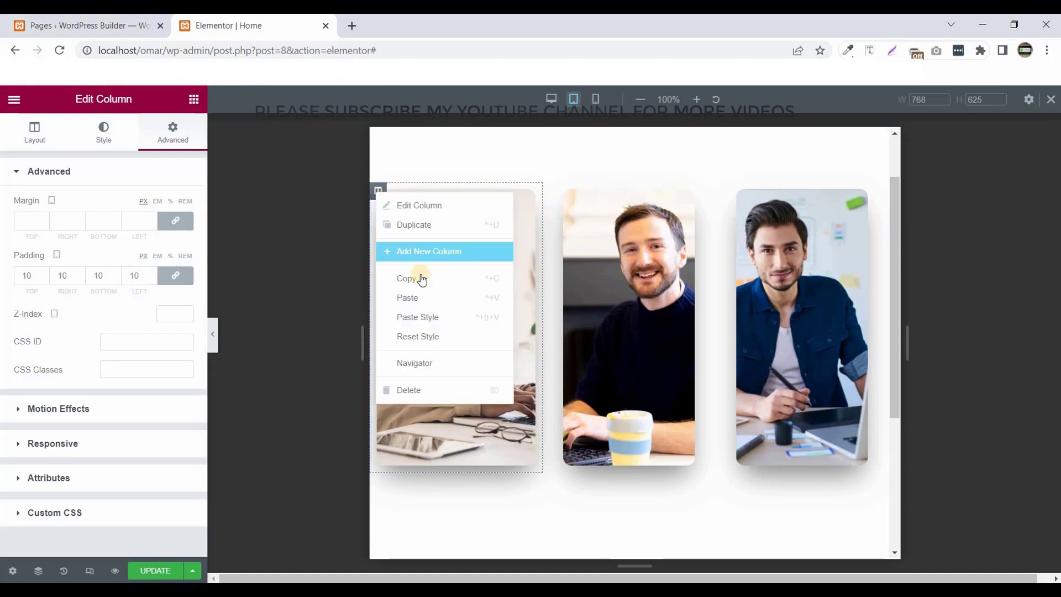
click(551, 206)
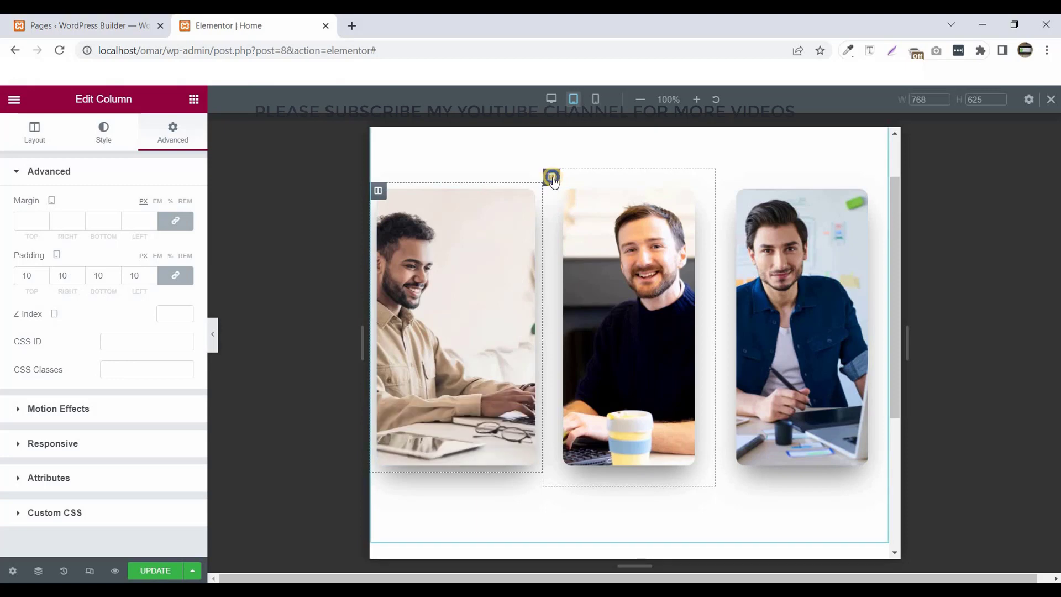
right_click(553, 175)
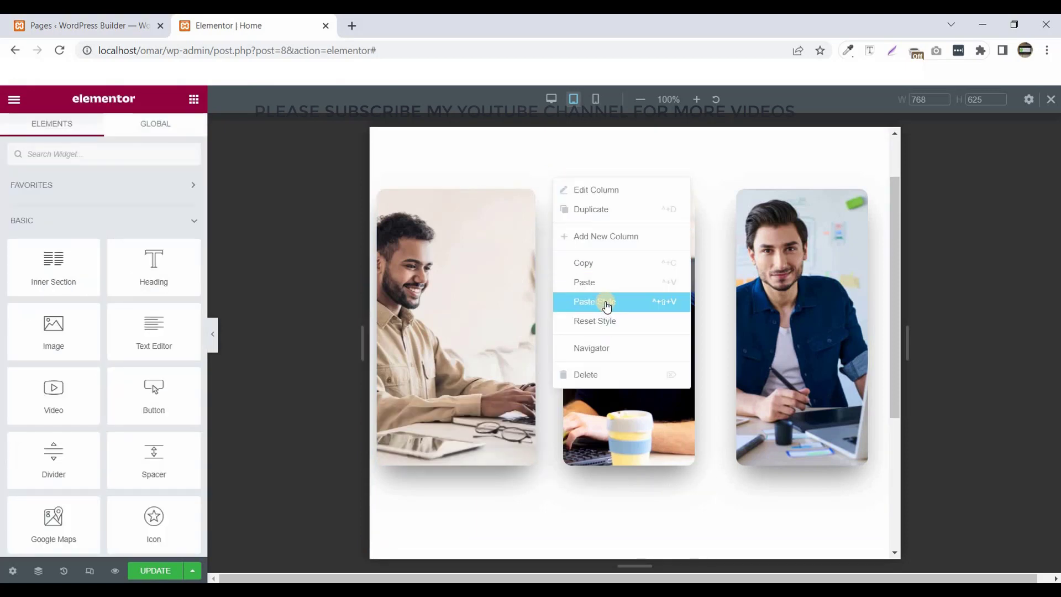
click(624, 302)
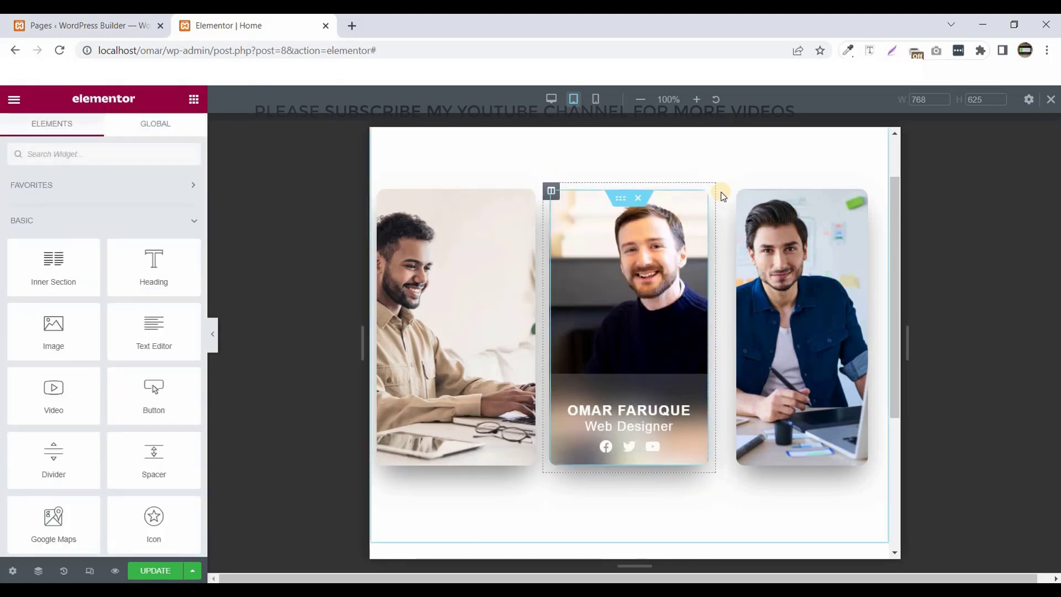
right_click(725, 176)
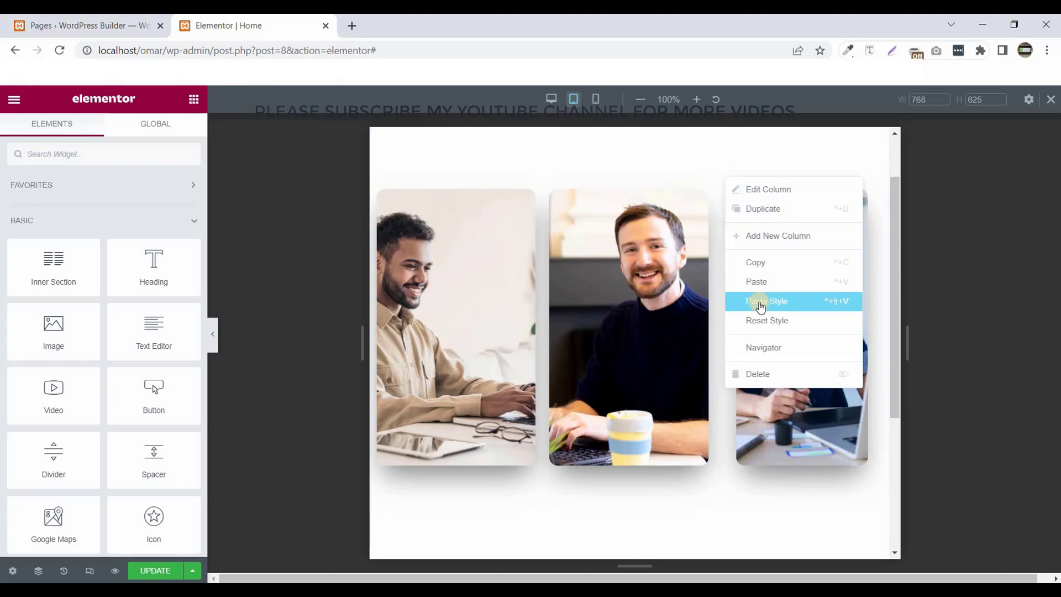
click(760, 303)
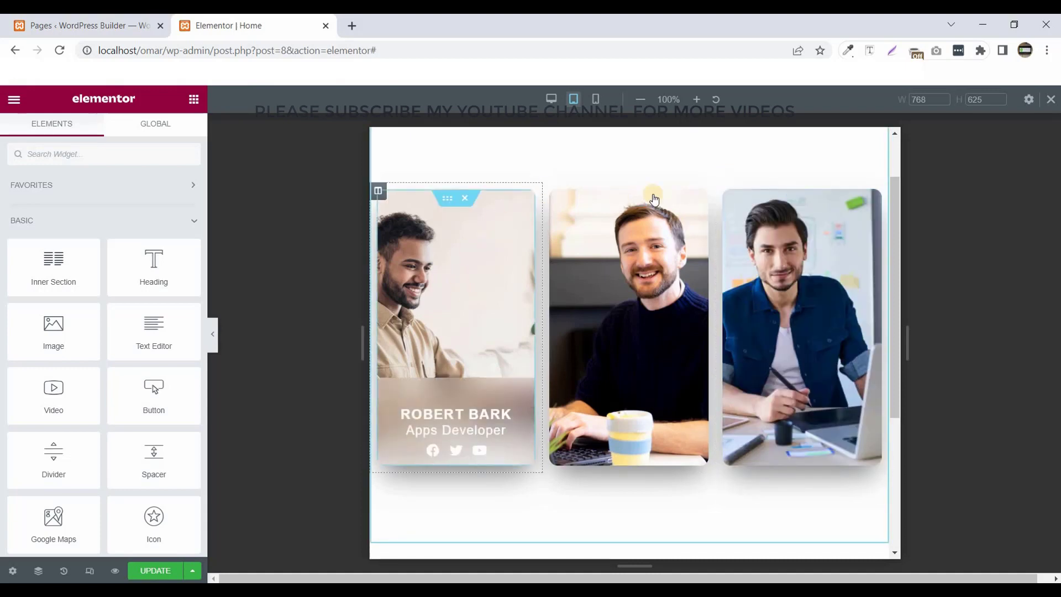
click(595, 100)
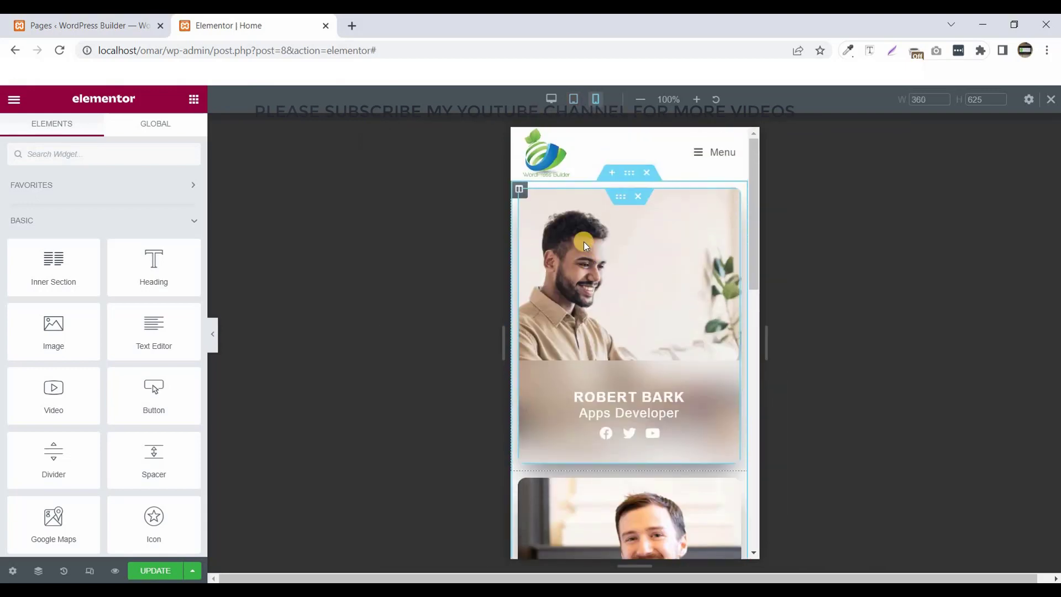
Step: Set the first card column's mobile padding to 30 px on all sides
scroll(571, 440, down, 7)
scroll(546, 314, up, 8)
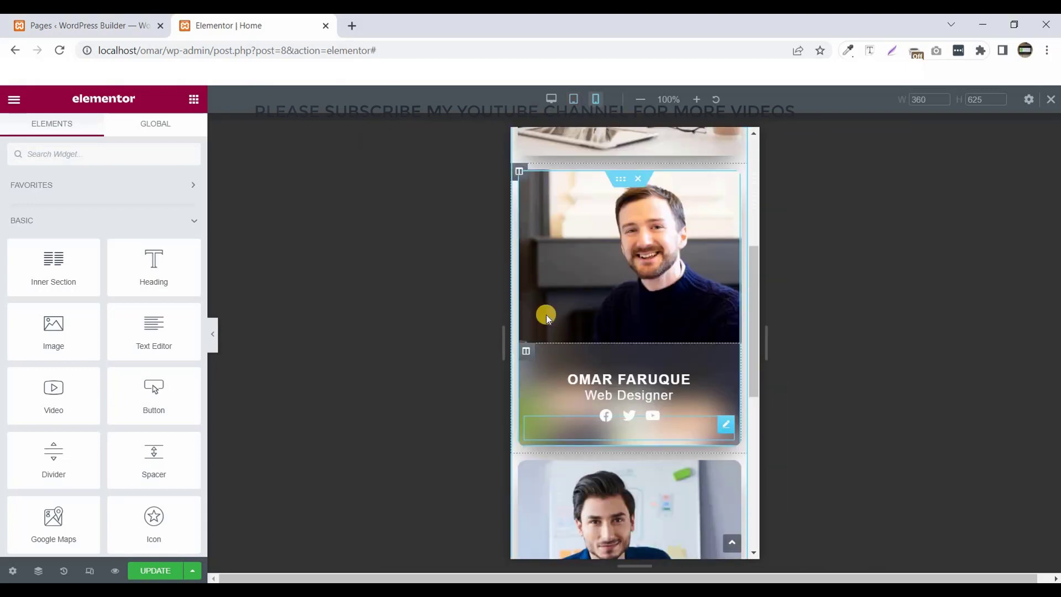
scroll(614, 346, down, 8)
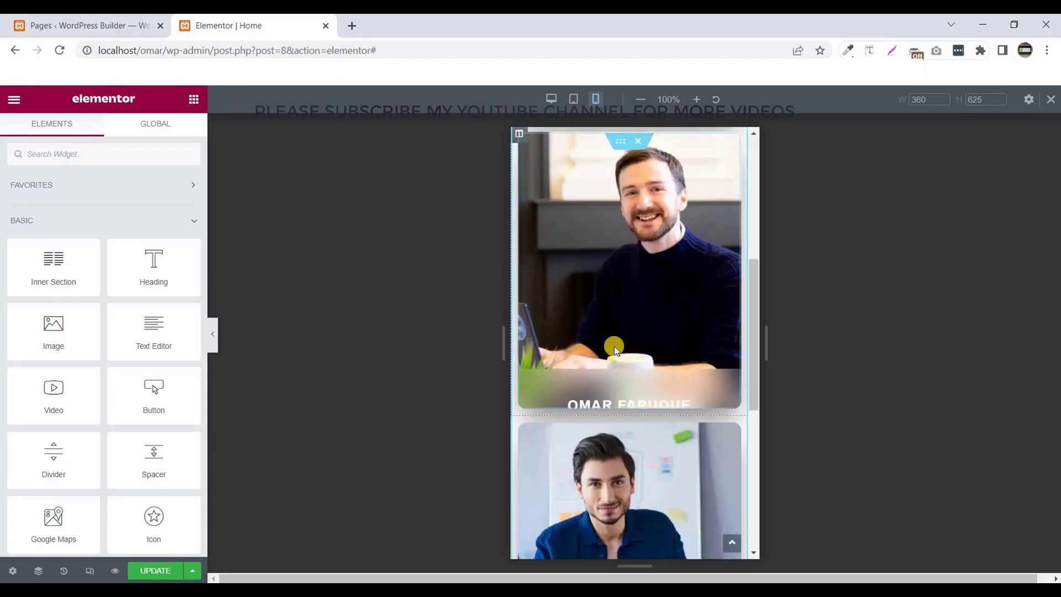
scroll(595, 274, up, 8)
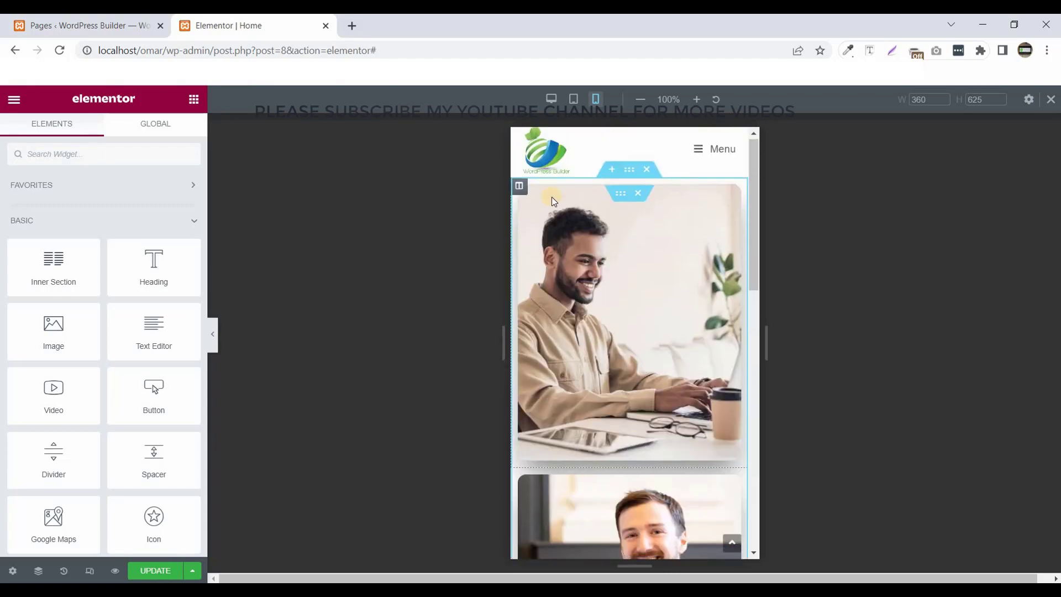
click(520, 189)
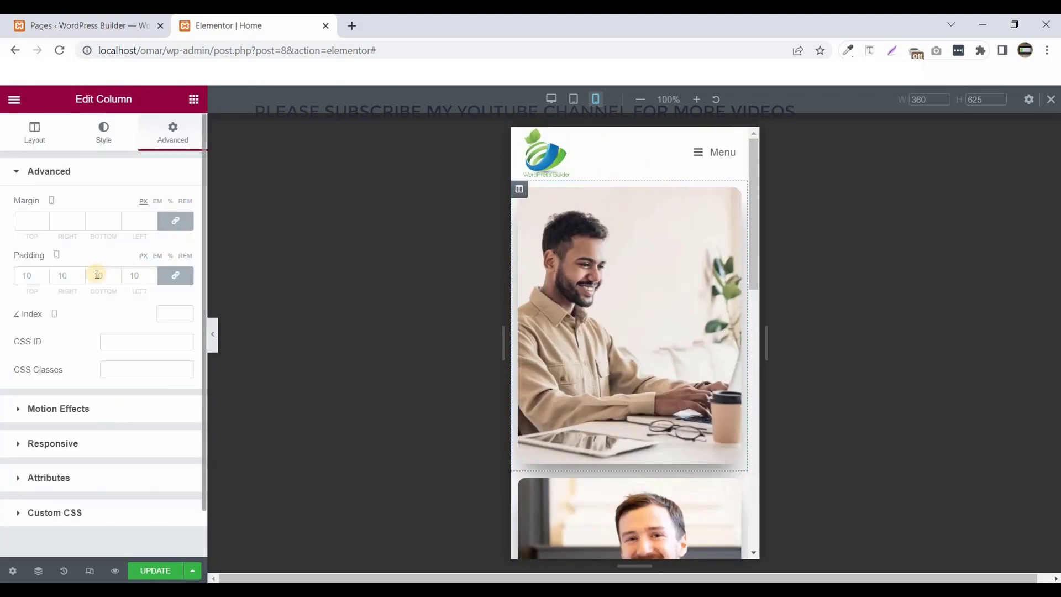
click(140, 275)
text(30)
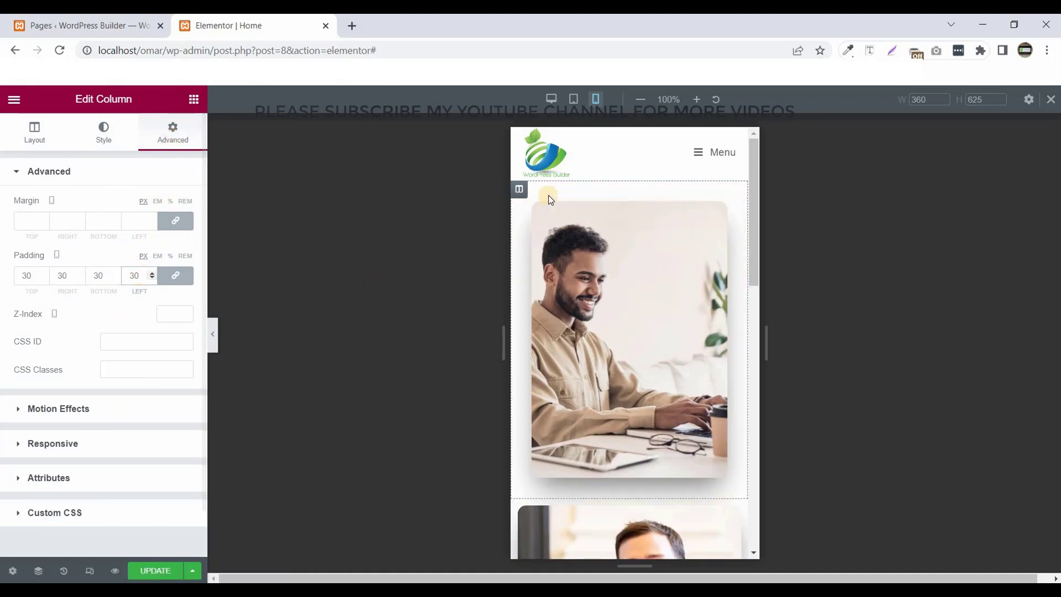
Step: Copy the first column's style and paste it onto the second and third card columns
right_click(519, 191)
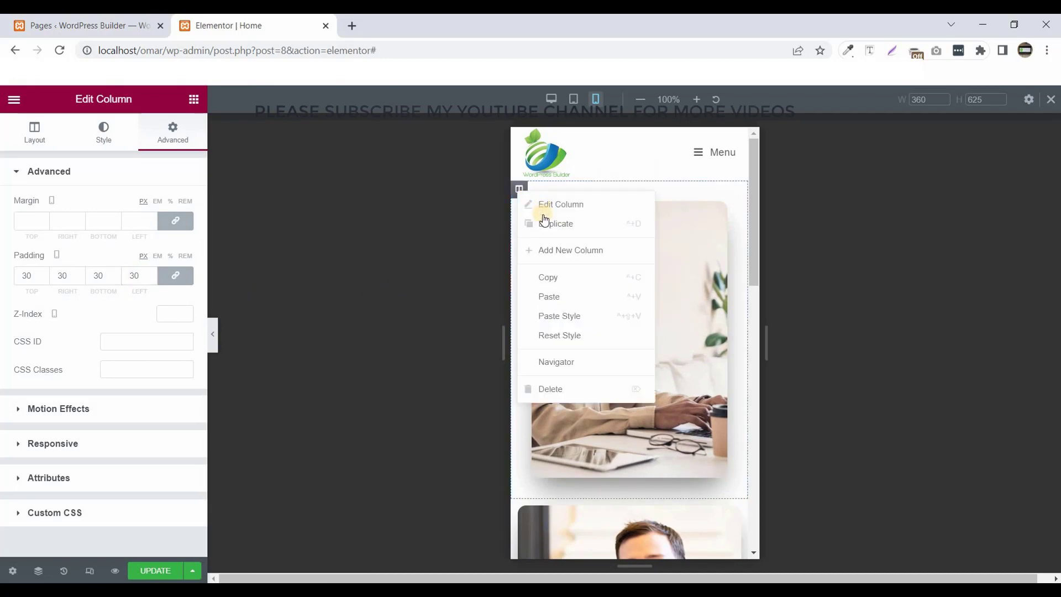
click(565, 278)
scroll(552, 263, down, 5)
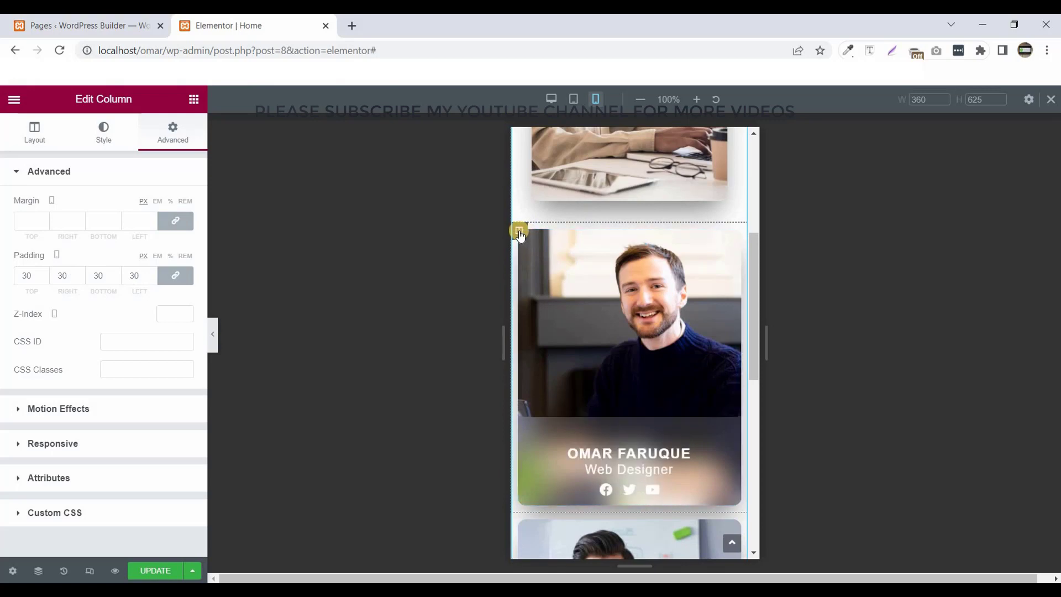
right_click(518, 230)
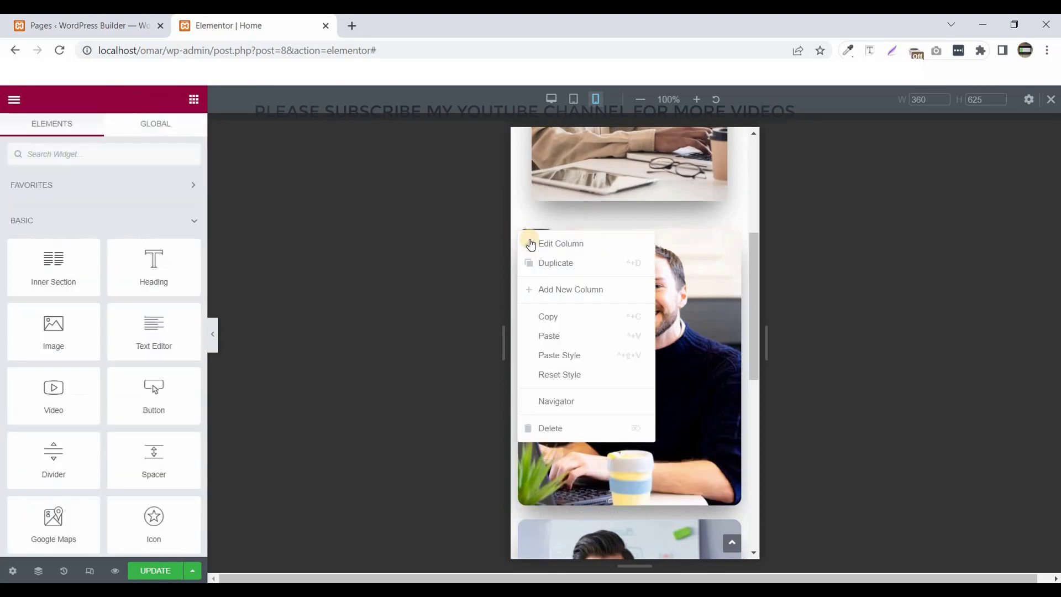
click(557, 355)
scroll(552, 331, down, 5)
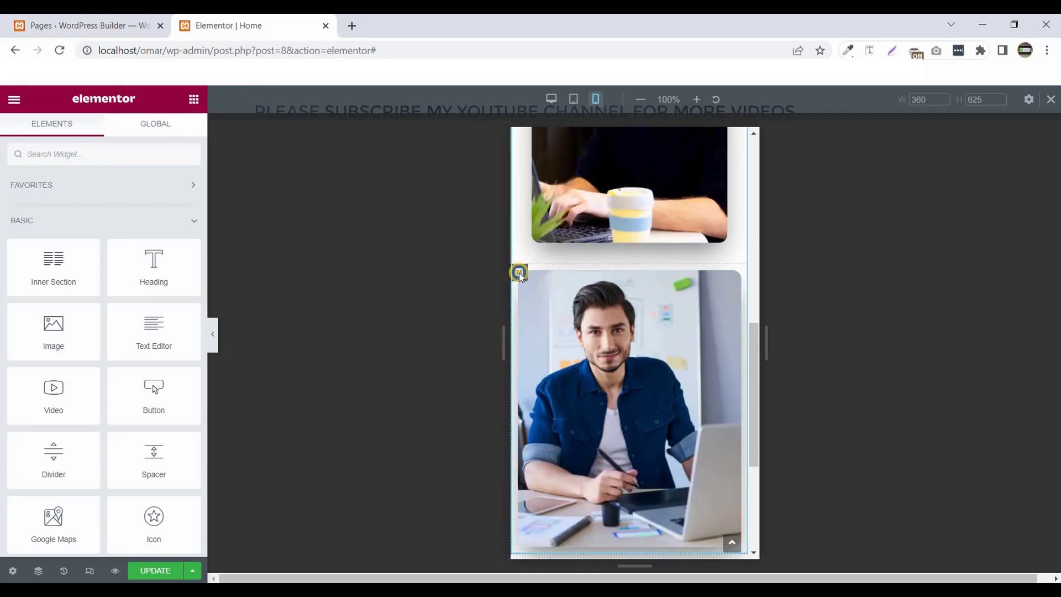
right_click(519, 273)
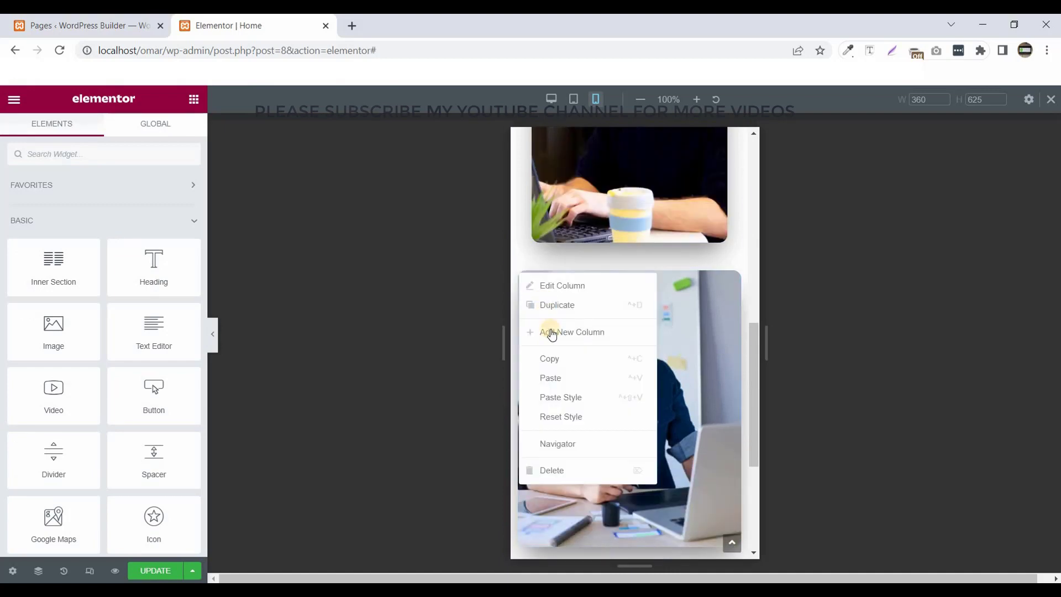
click(560, 399)
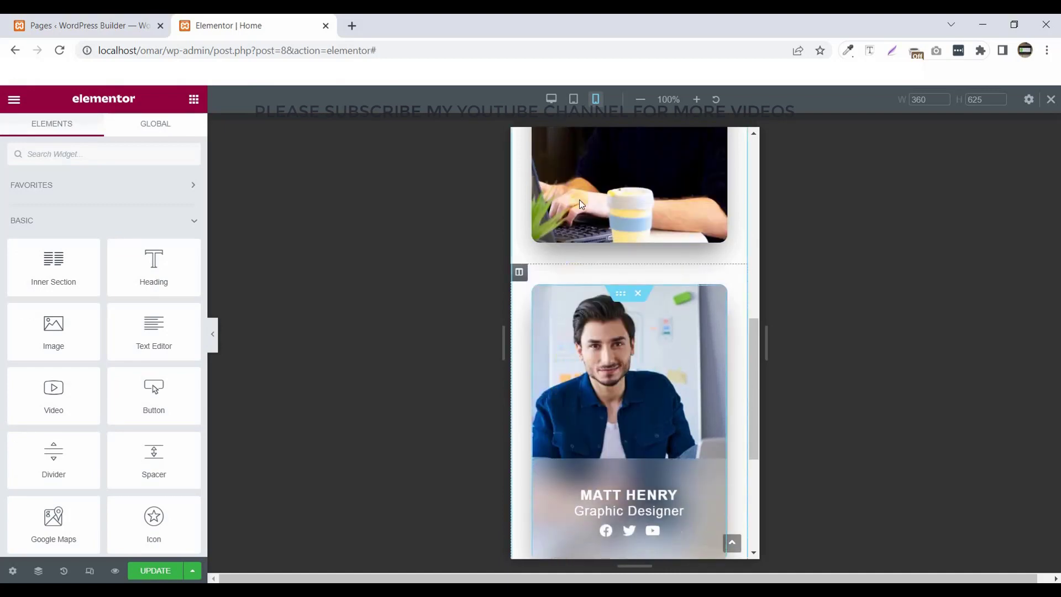
scroll(581, 219, up, 5)
scroll(581, 218, up, 5)
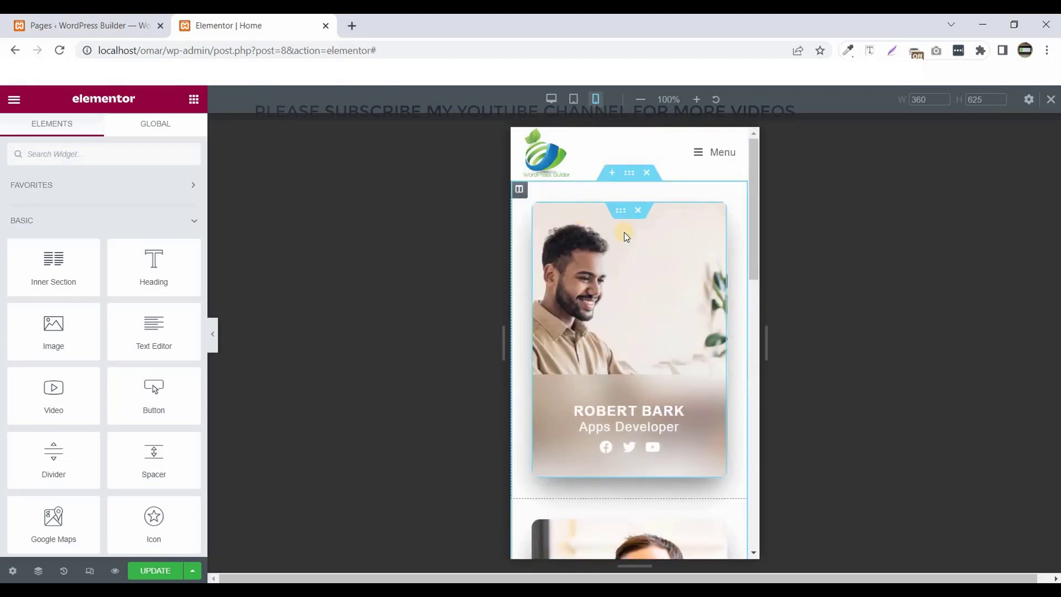
scroll(621, 237, down, 3)
scroll(618, 235, down, 10)
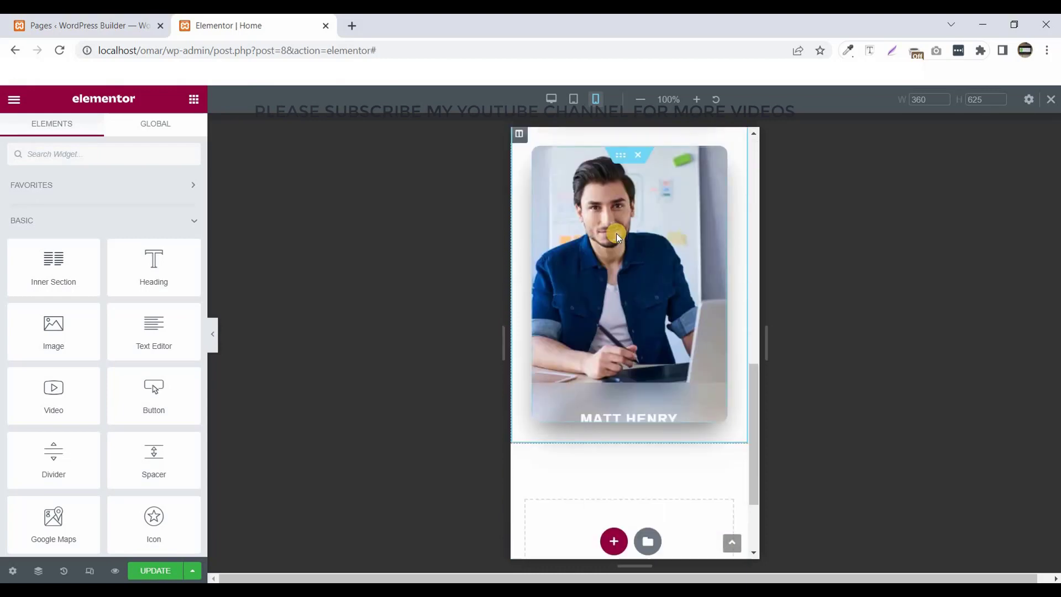
scroll(613, 235, up, 4)
scroll(613, 237, up, 8)
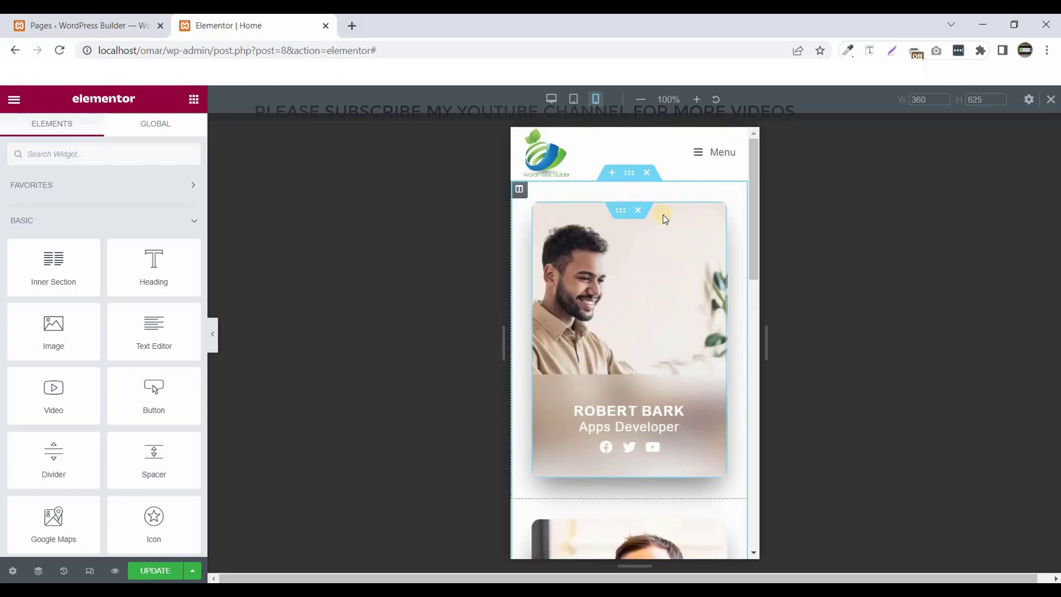
Step: Return from mobile to desktop view, update the page, and hide the panel to preview the three cards
click(1050, 100)
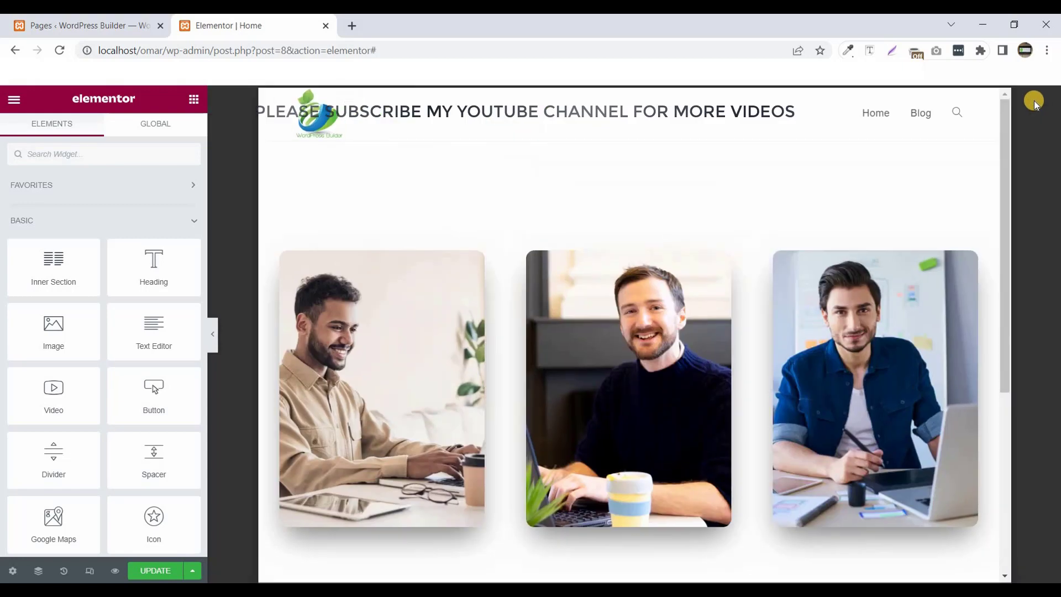
click(155, 571)
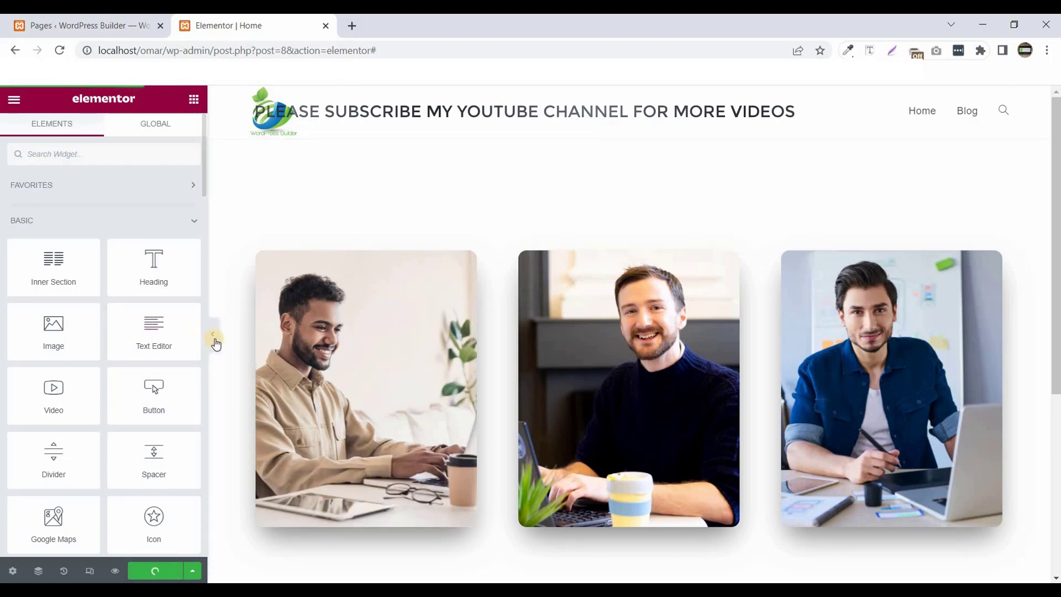
key(ctrl+p)
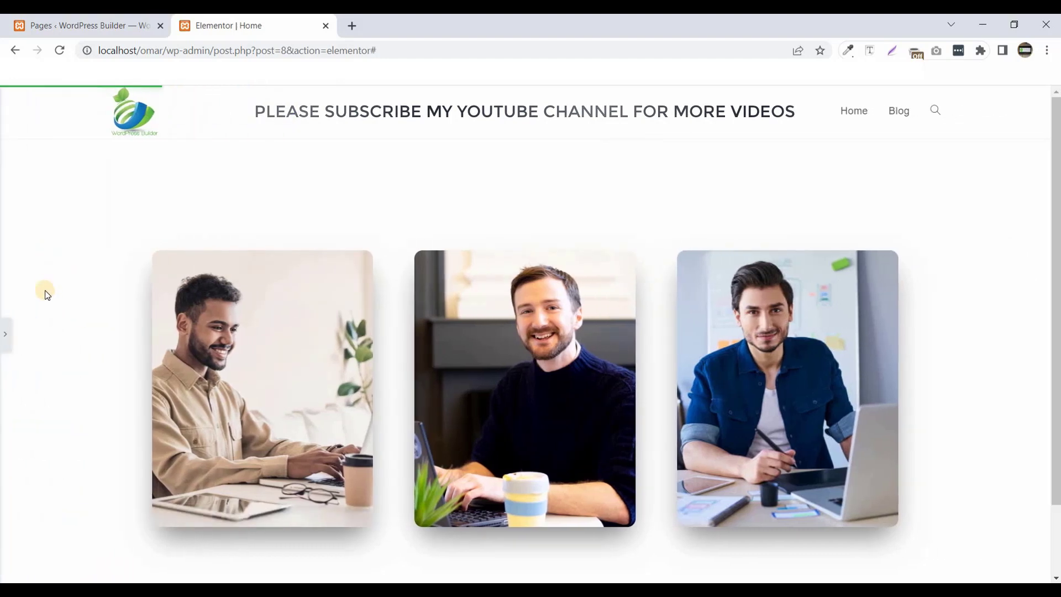